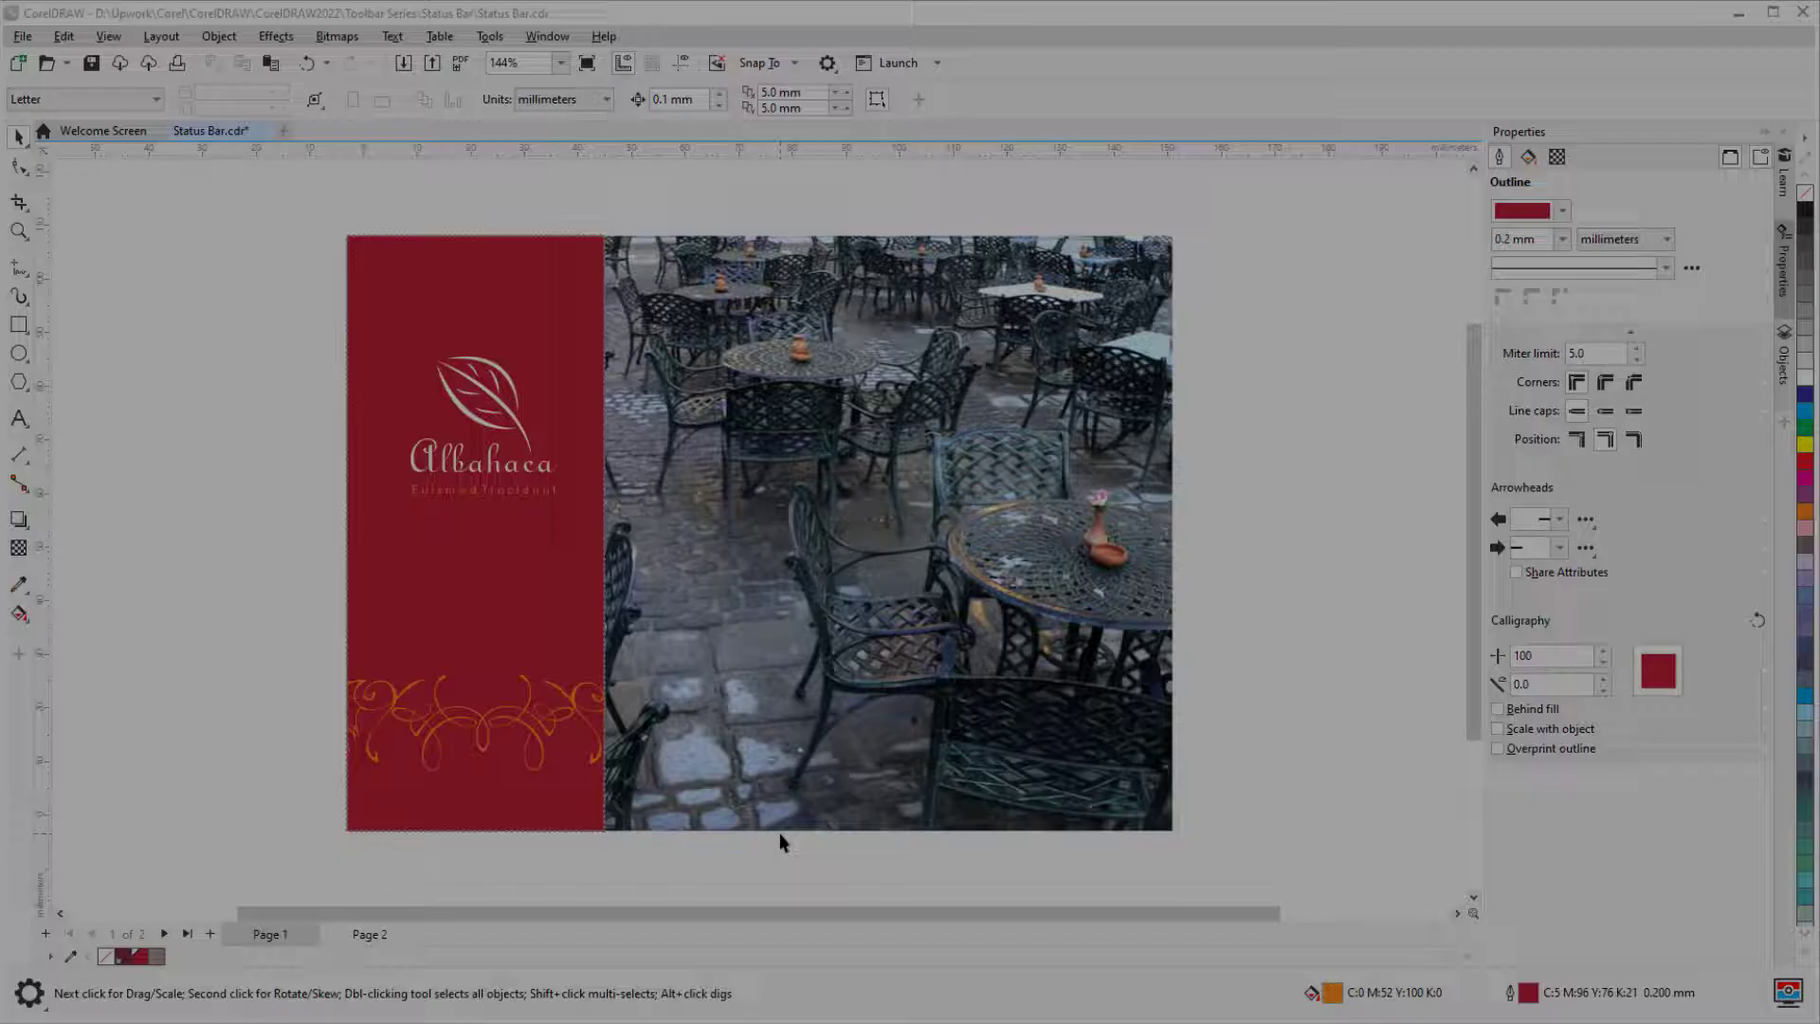
# Add the Bitmaps commands 3D Effects, Adaptive Unsharp and Add Noise to the status bar, then confirm.
pyautogui.rightClick(792, 995)
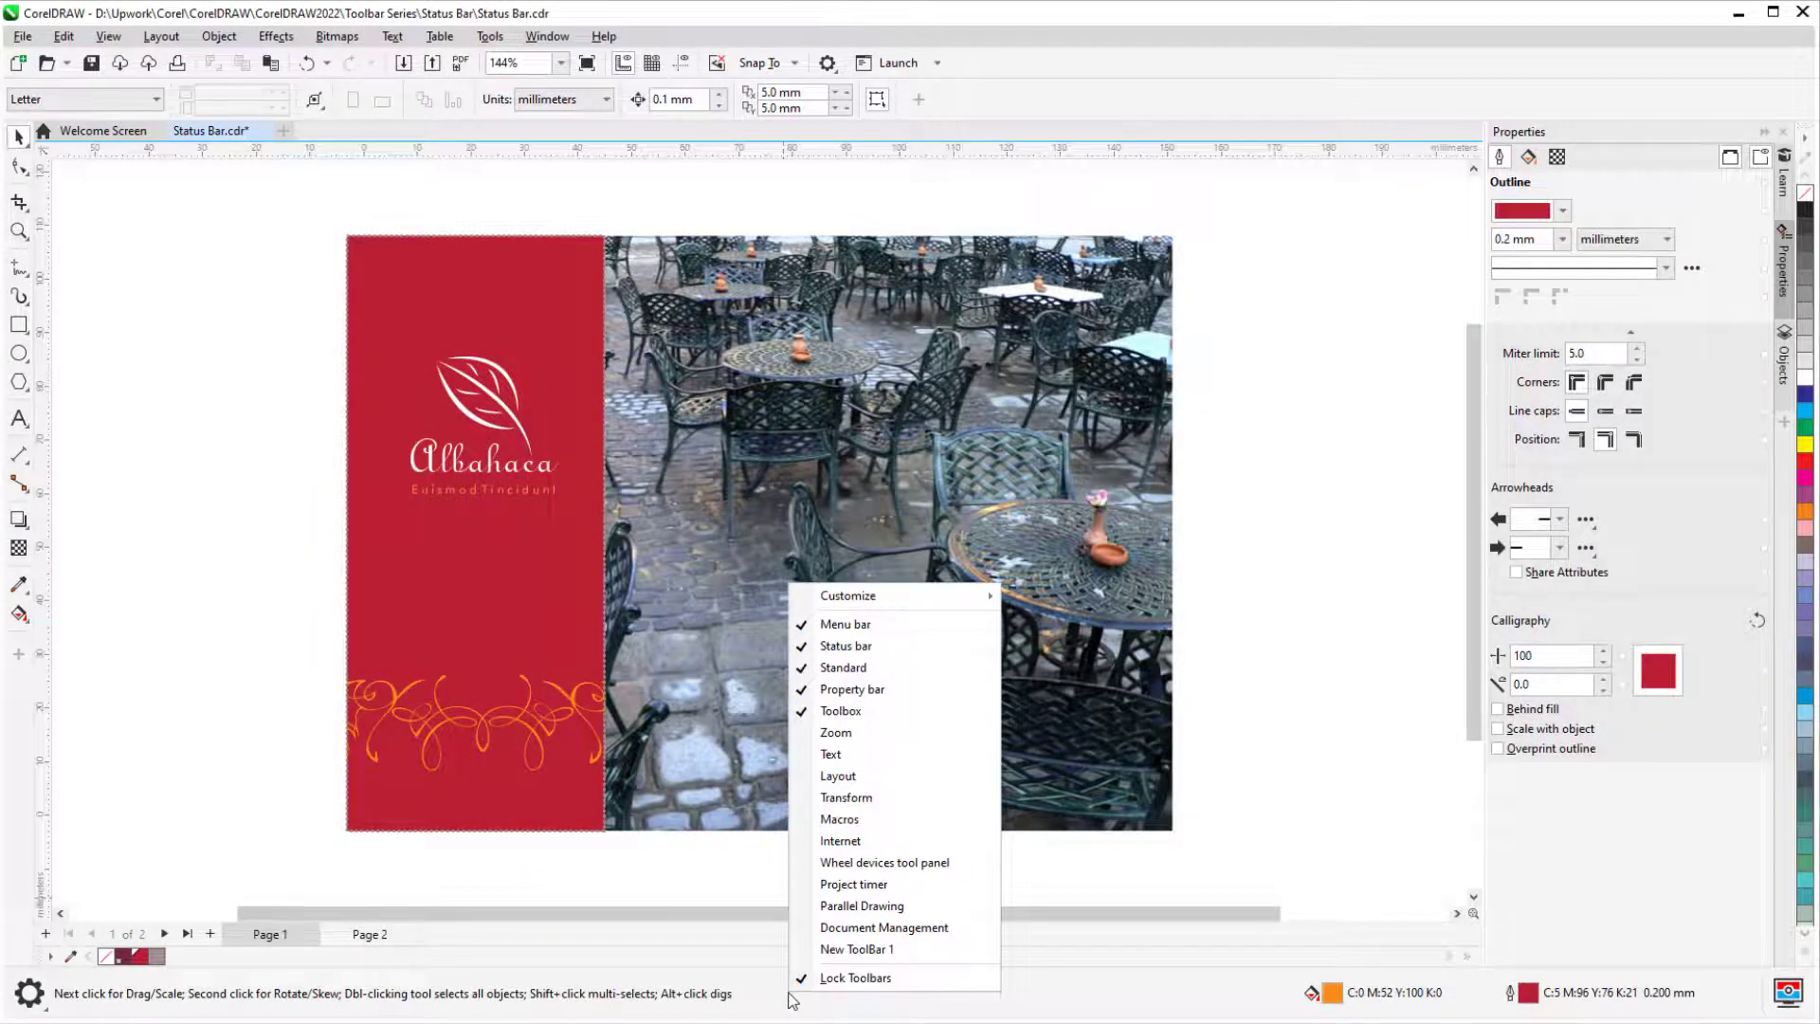
pyautogui.moveTo(919, 601)
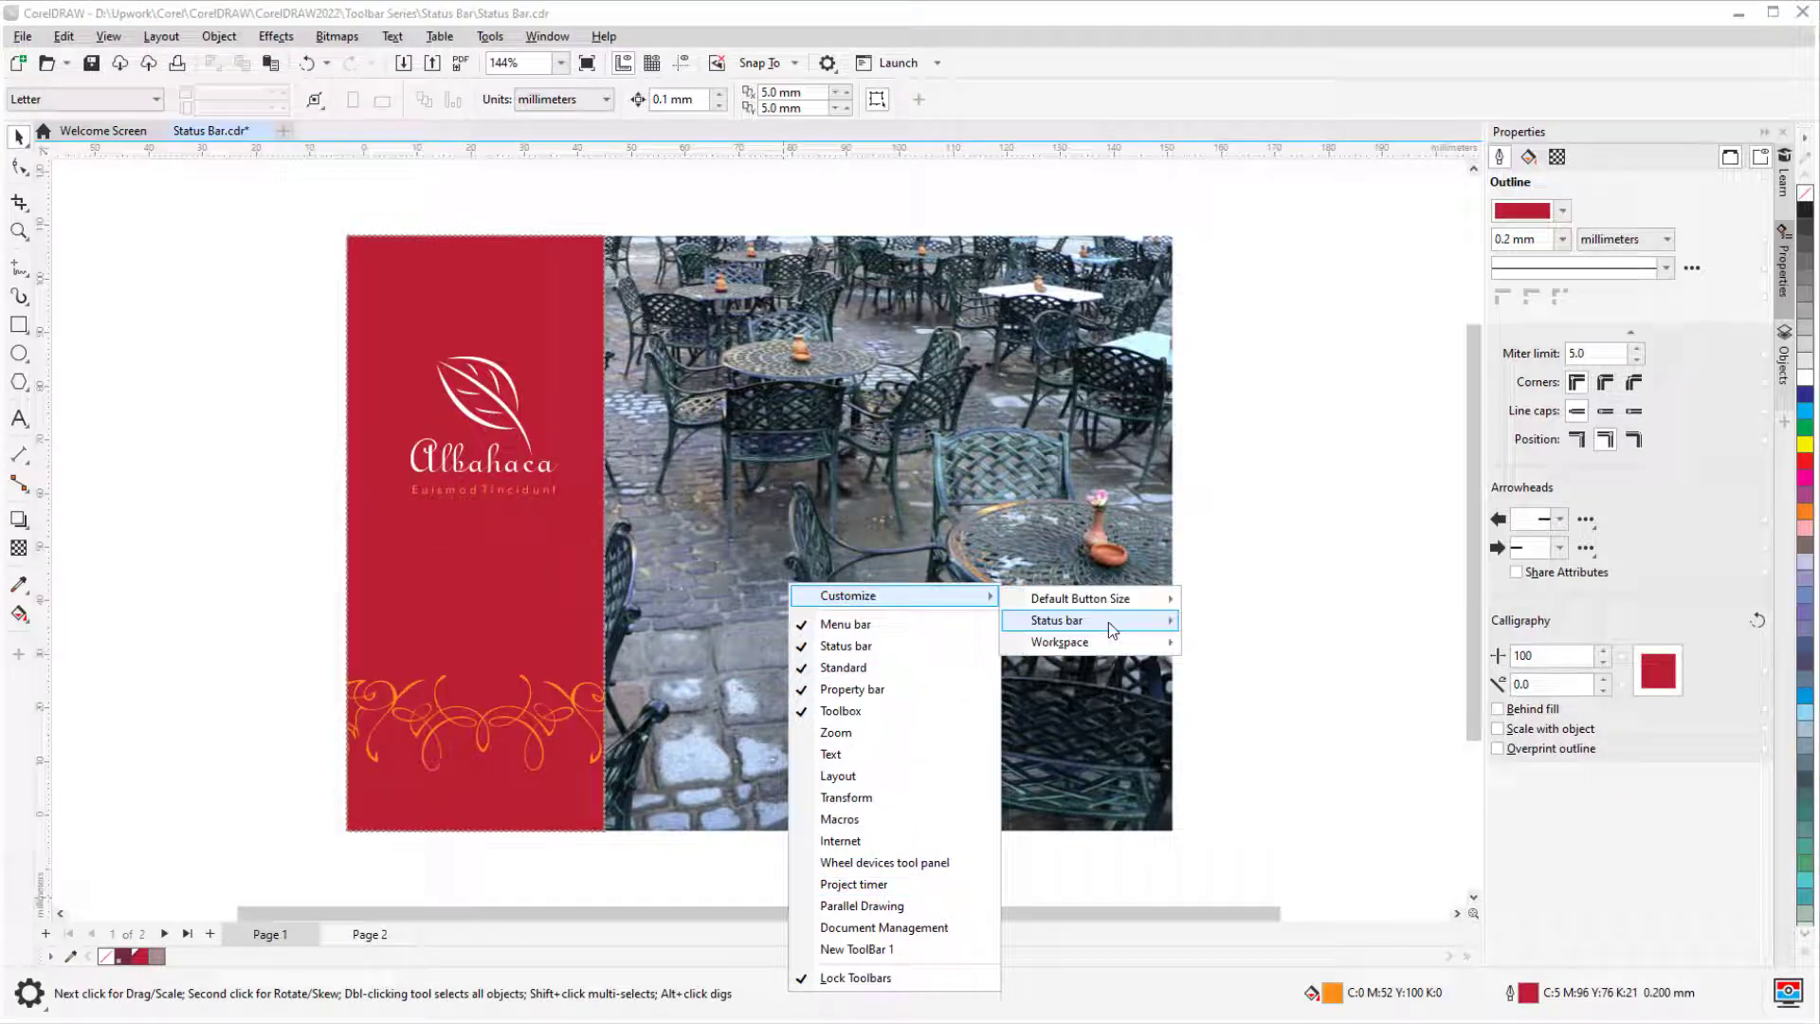
pyautogui.moveTo(1111, 626)
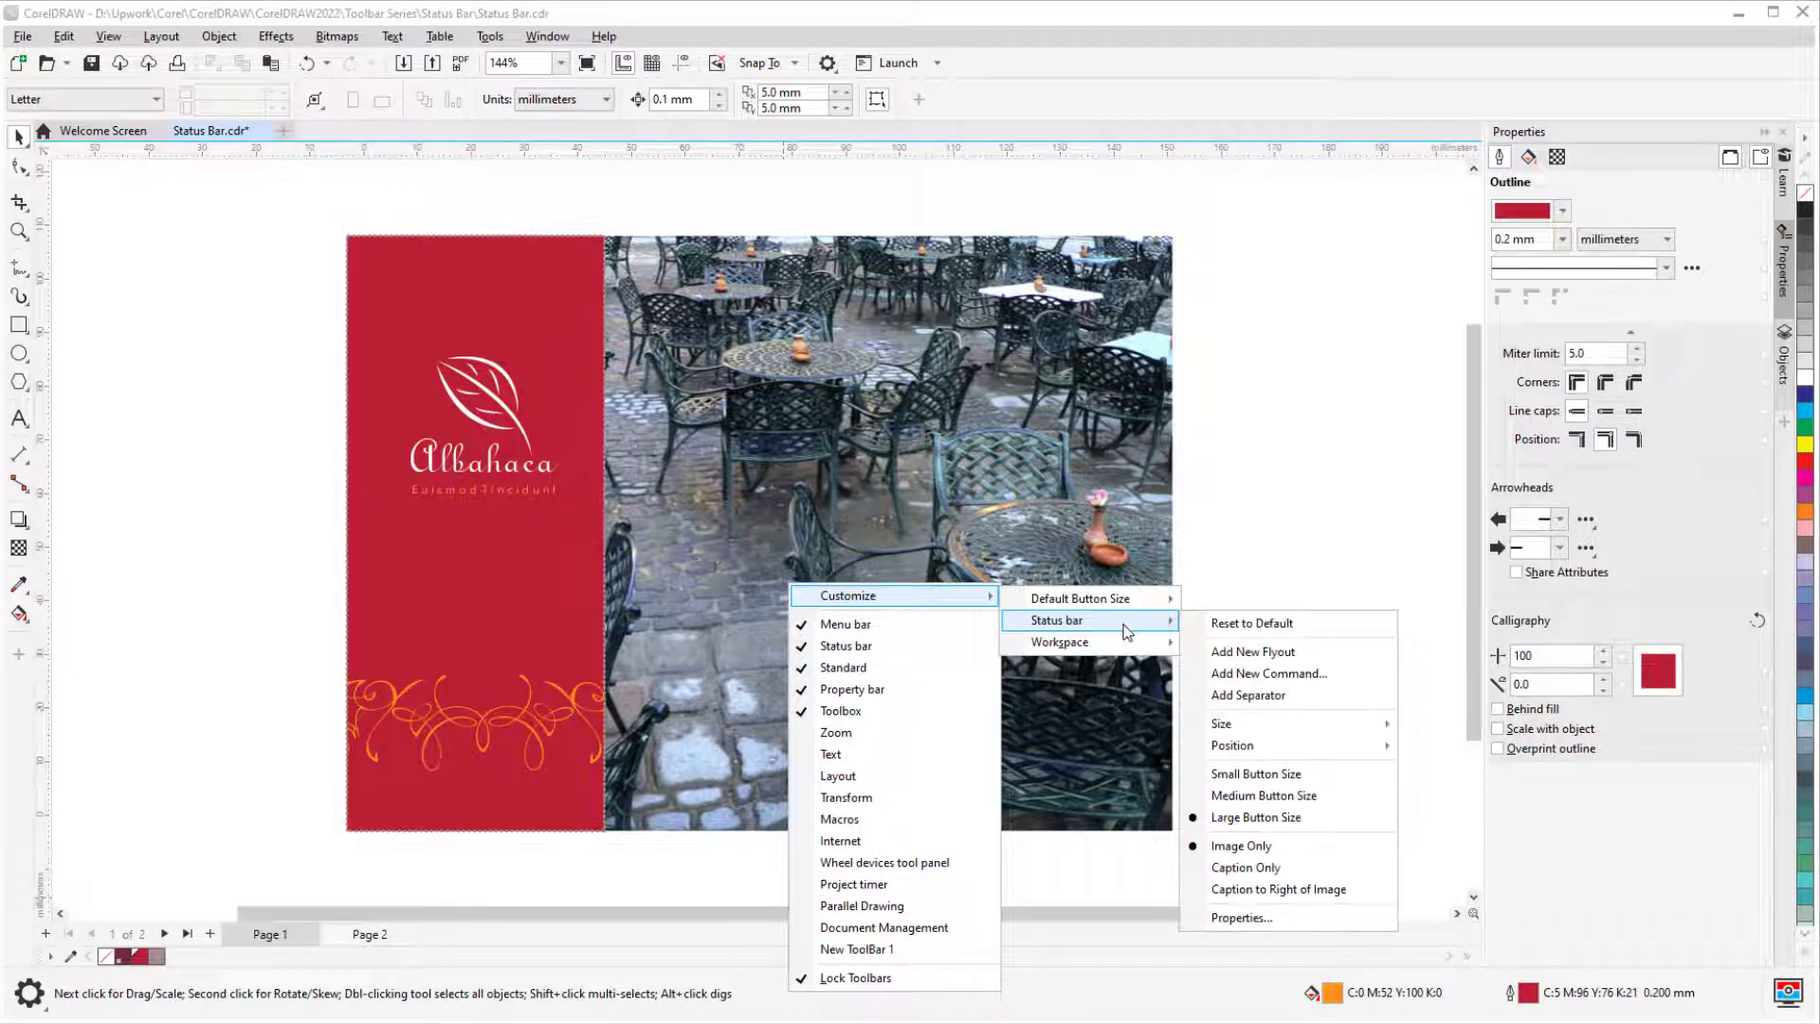
pyautogui.click(1328, 675)
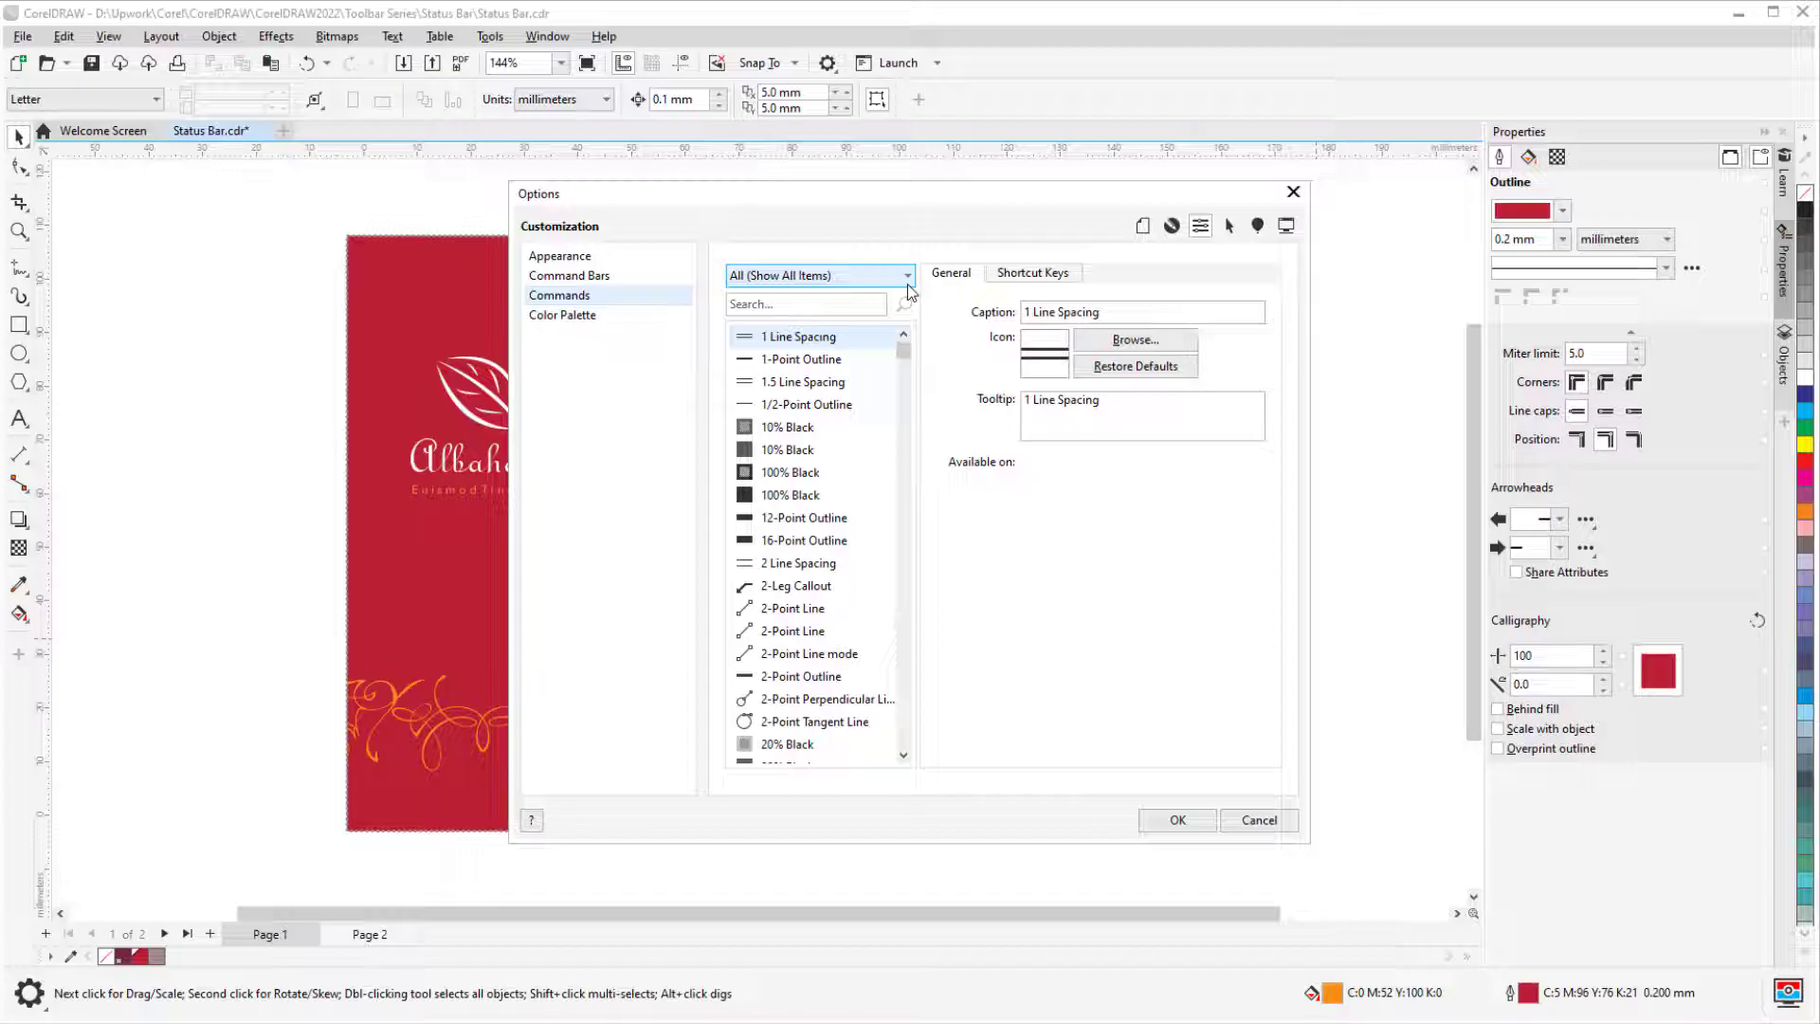
pyautogui.click(902, 274)
pyautogui.click(842, 343)
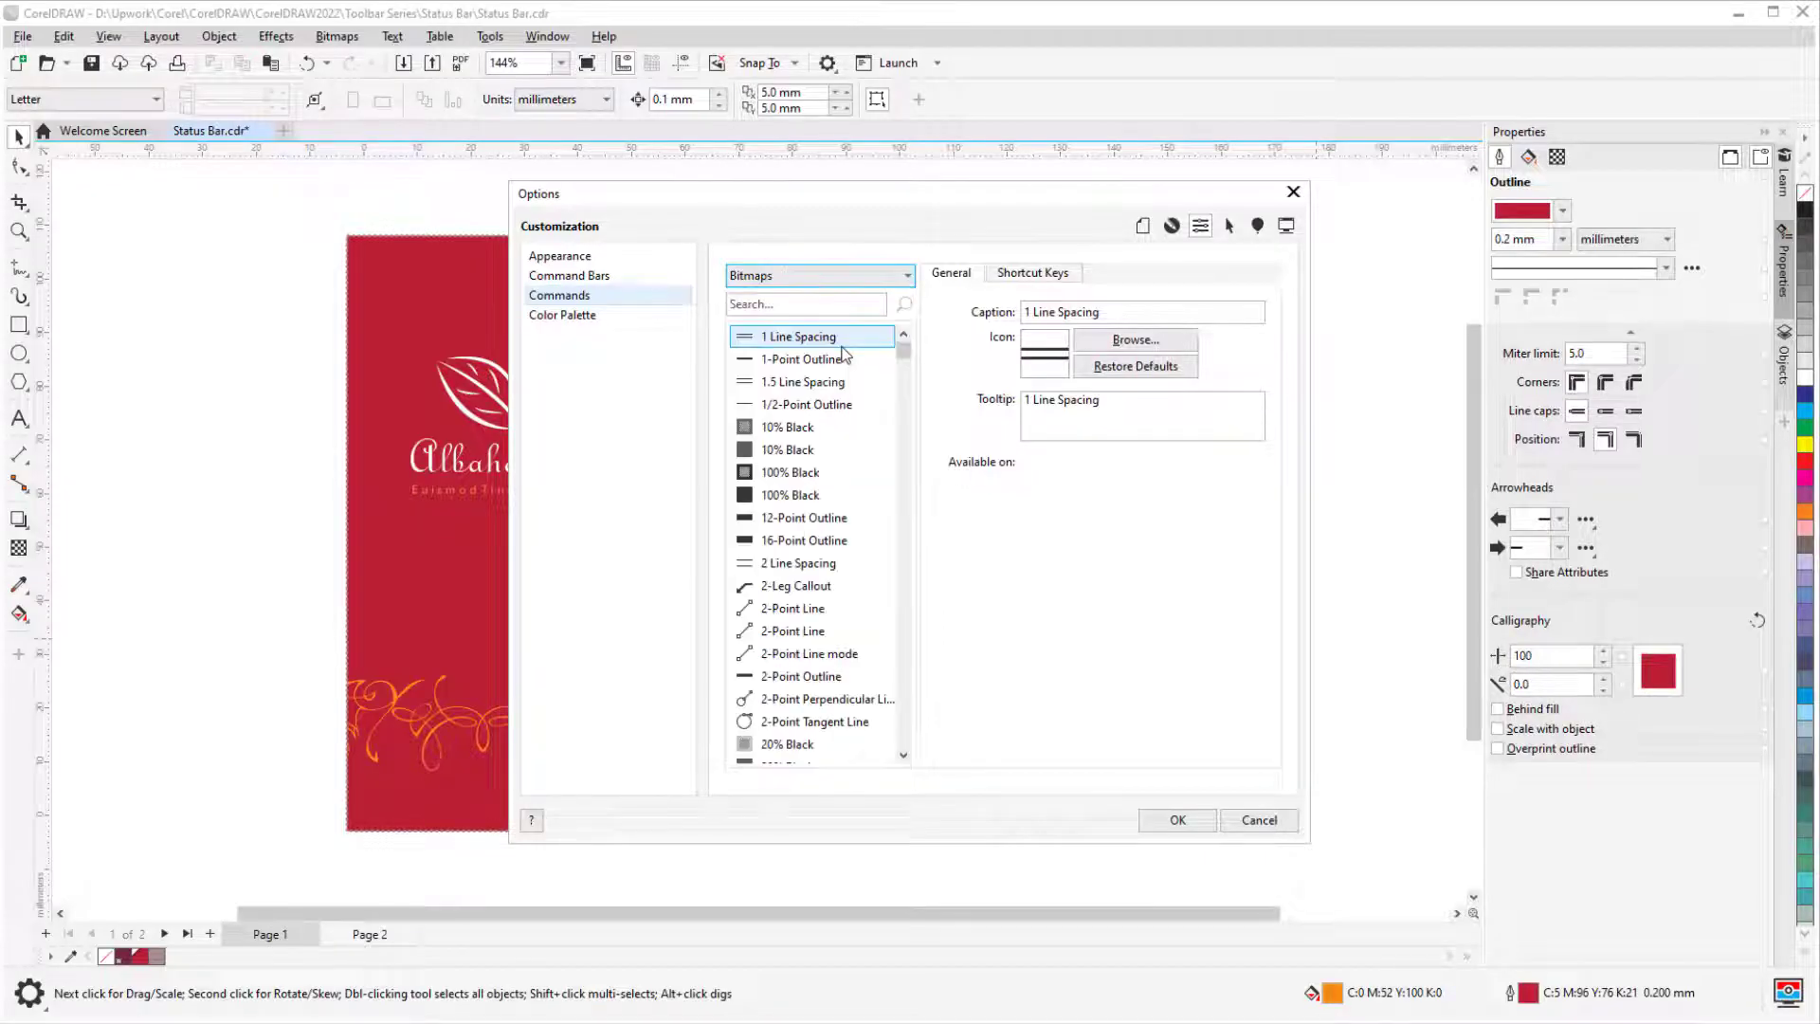
pyautogui.click(785, 360)
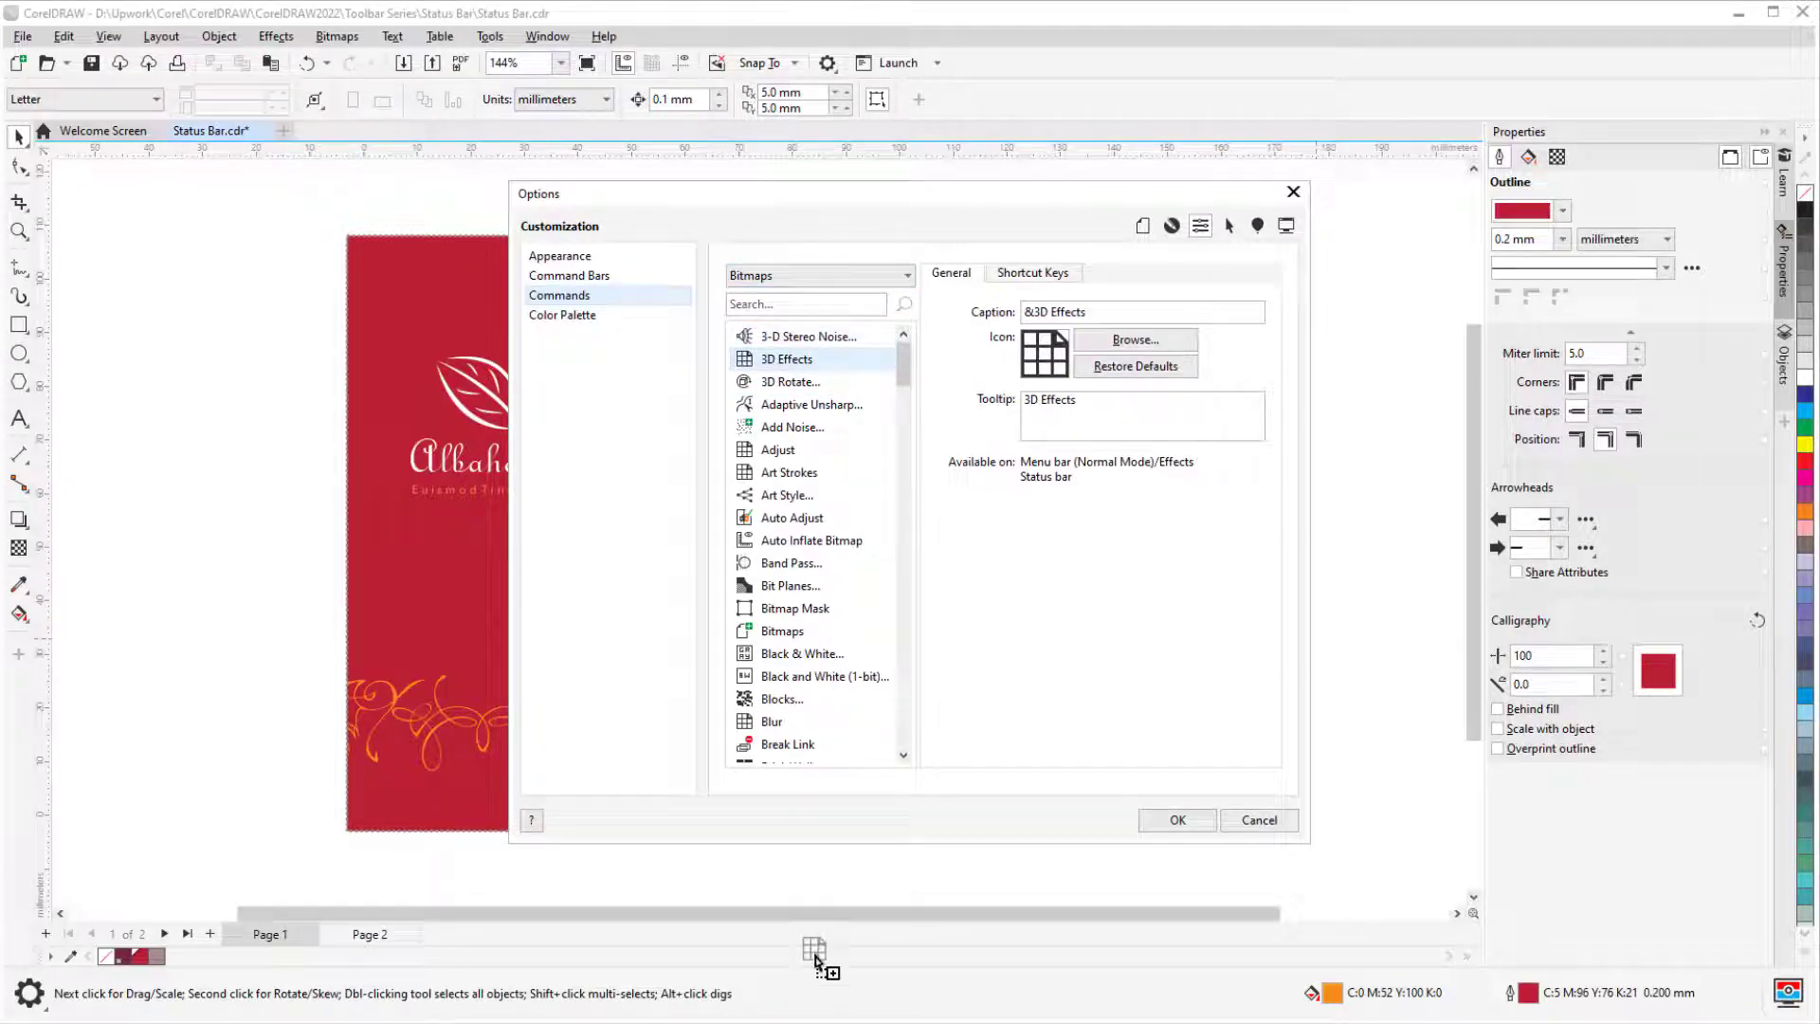
pyautogui.click(791, 381)
pyautogui.moveTo(811, 403); pyautogui.dragTo(924, 891)
pyautogui.click(1177, 821)
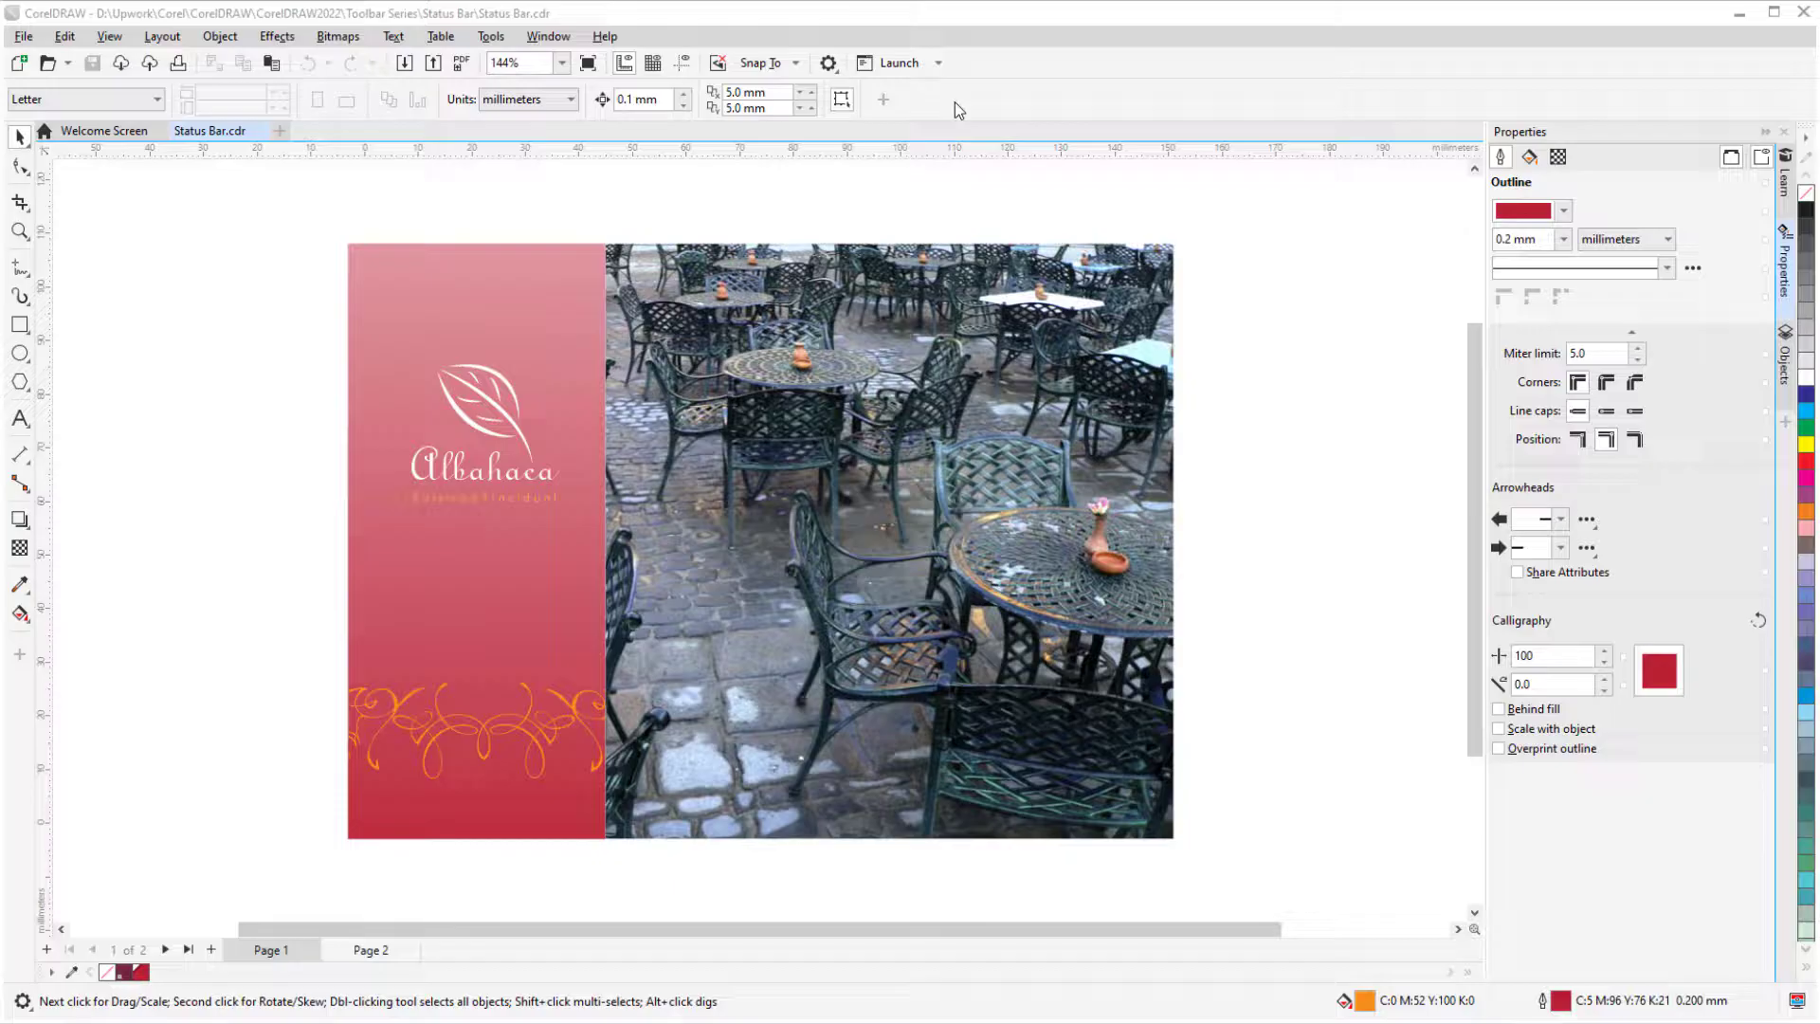
pyautogui.rightClick(953, 99)
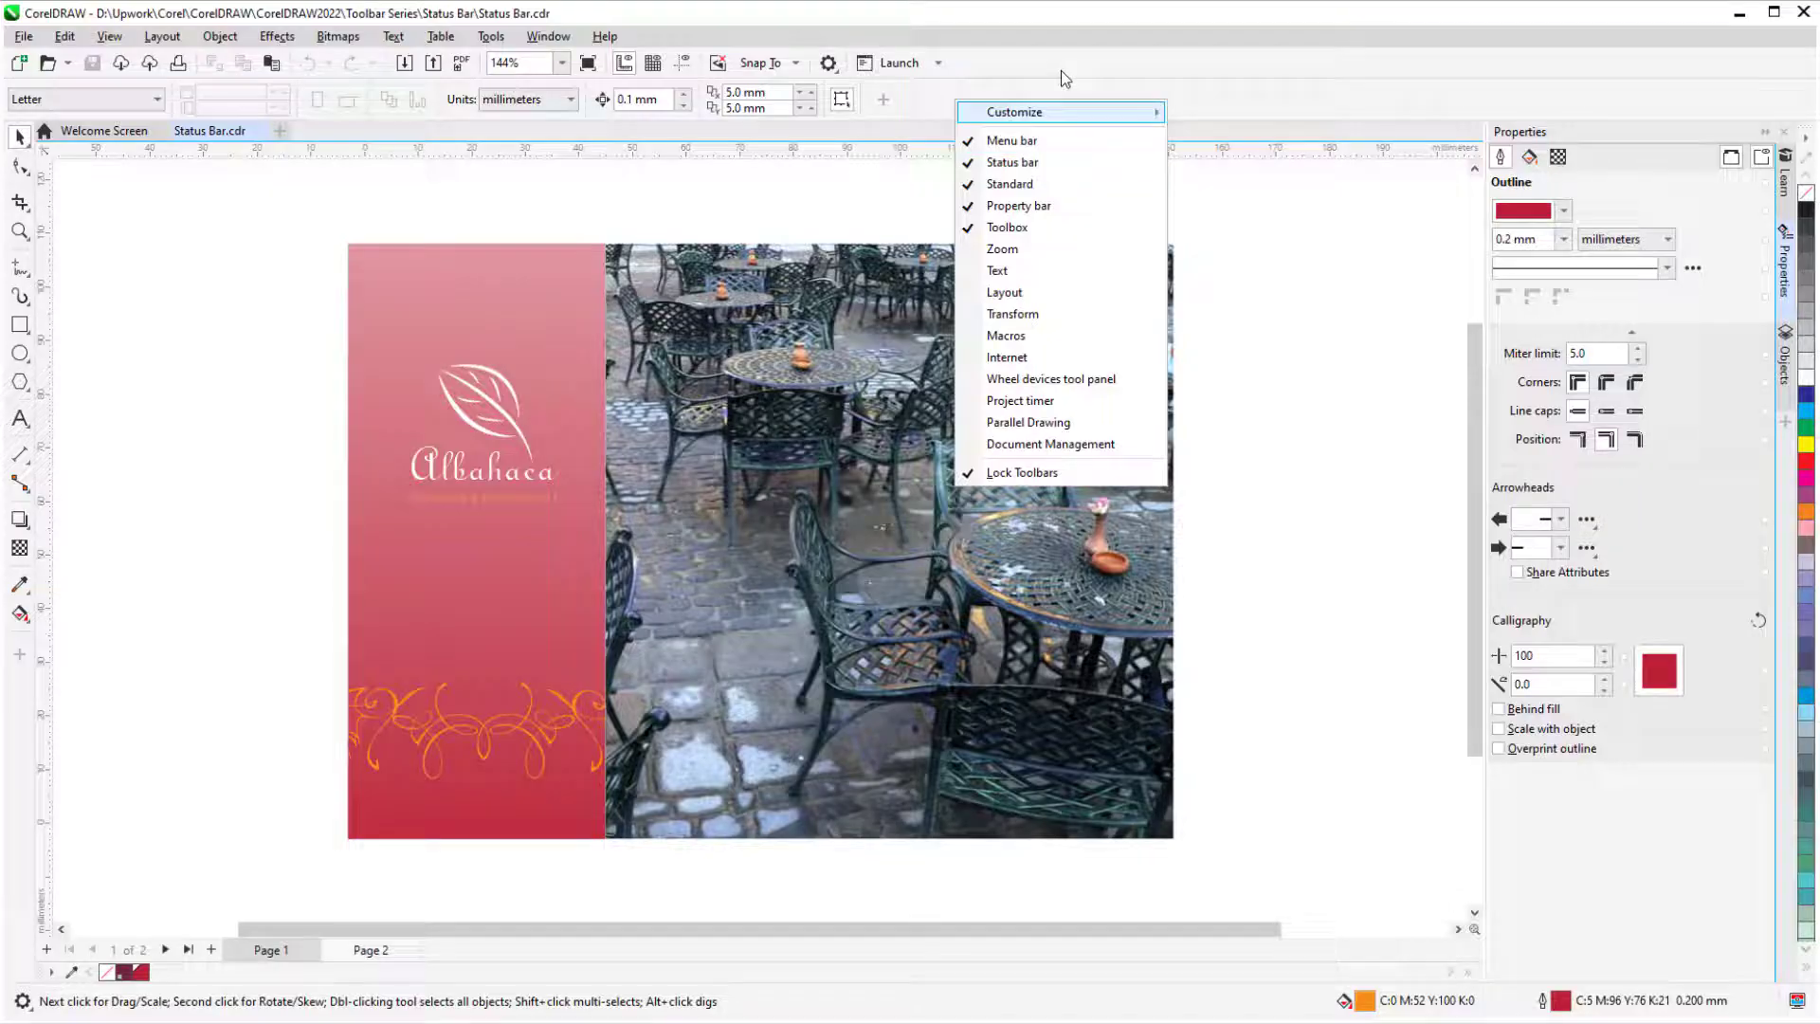
pyautogui.press('Escape')
pyautogui.click(548, 36)
pyautogui.moveTo(653, 329)
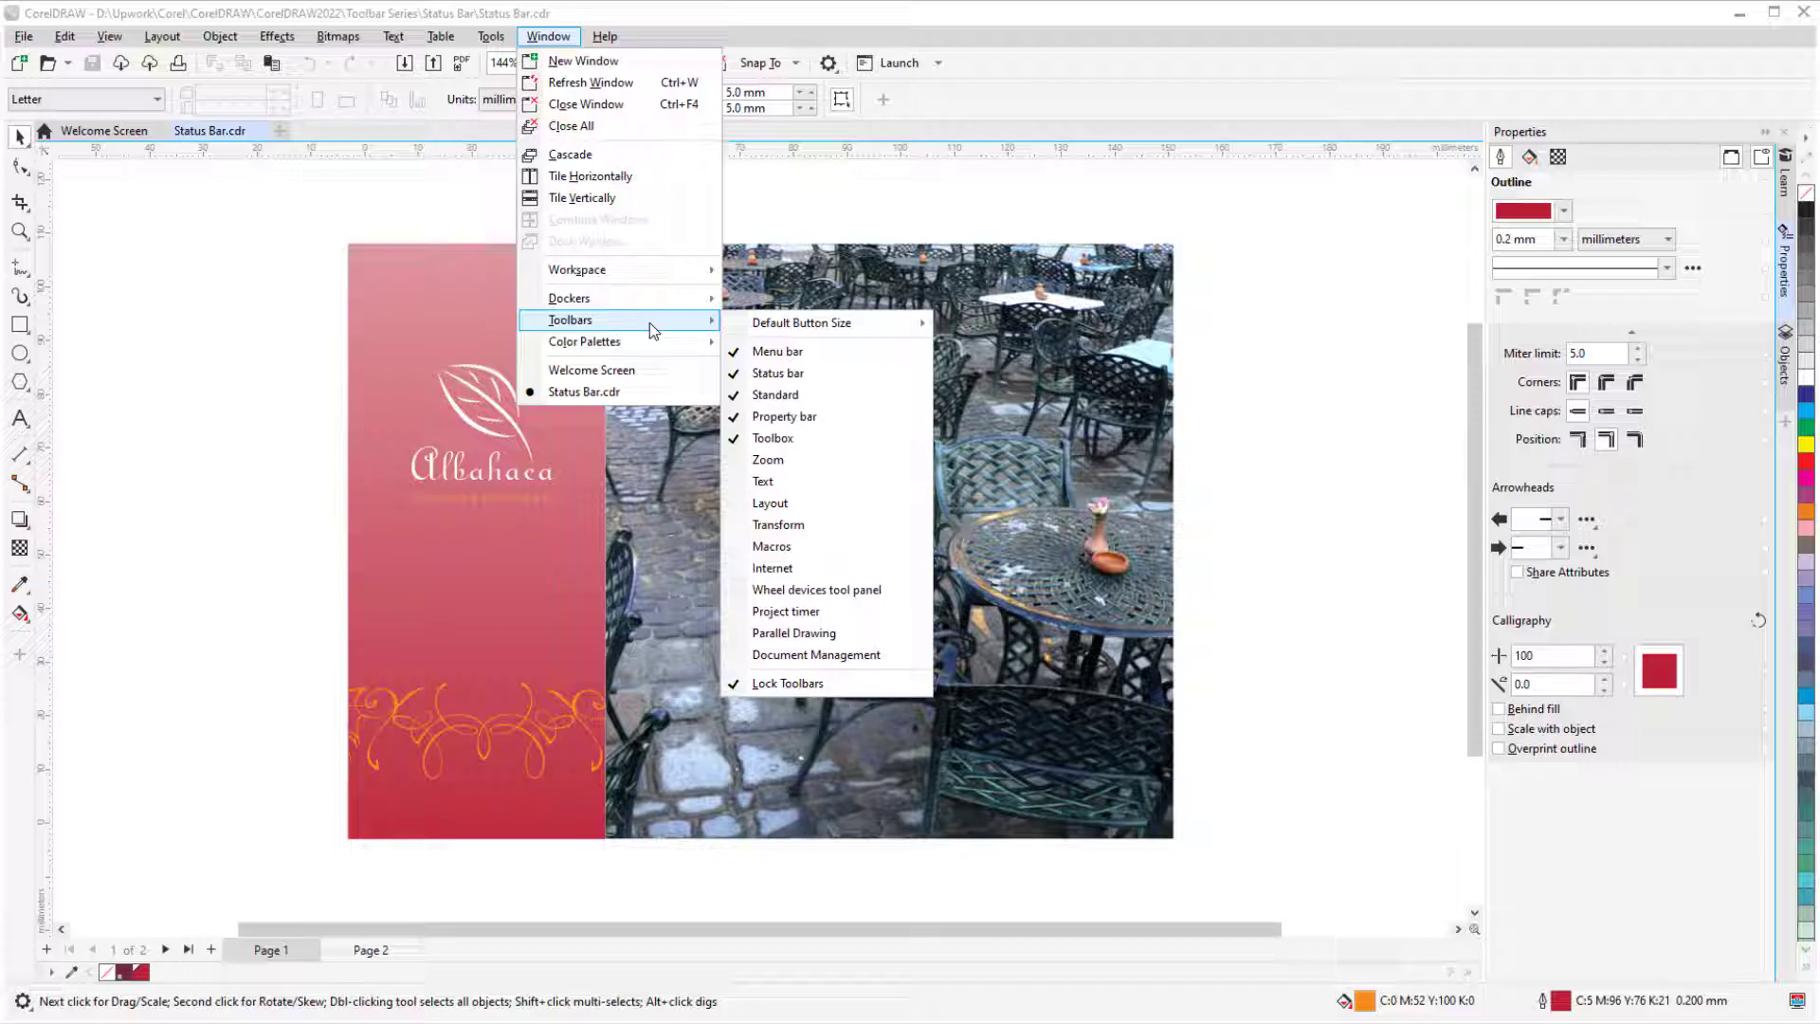
pyautogui.click(759, 214)
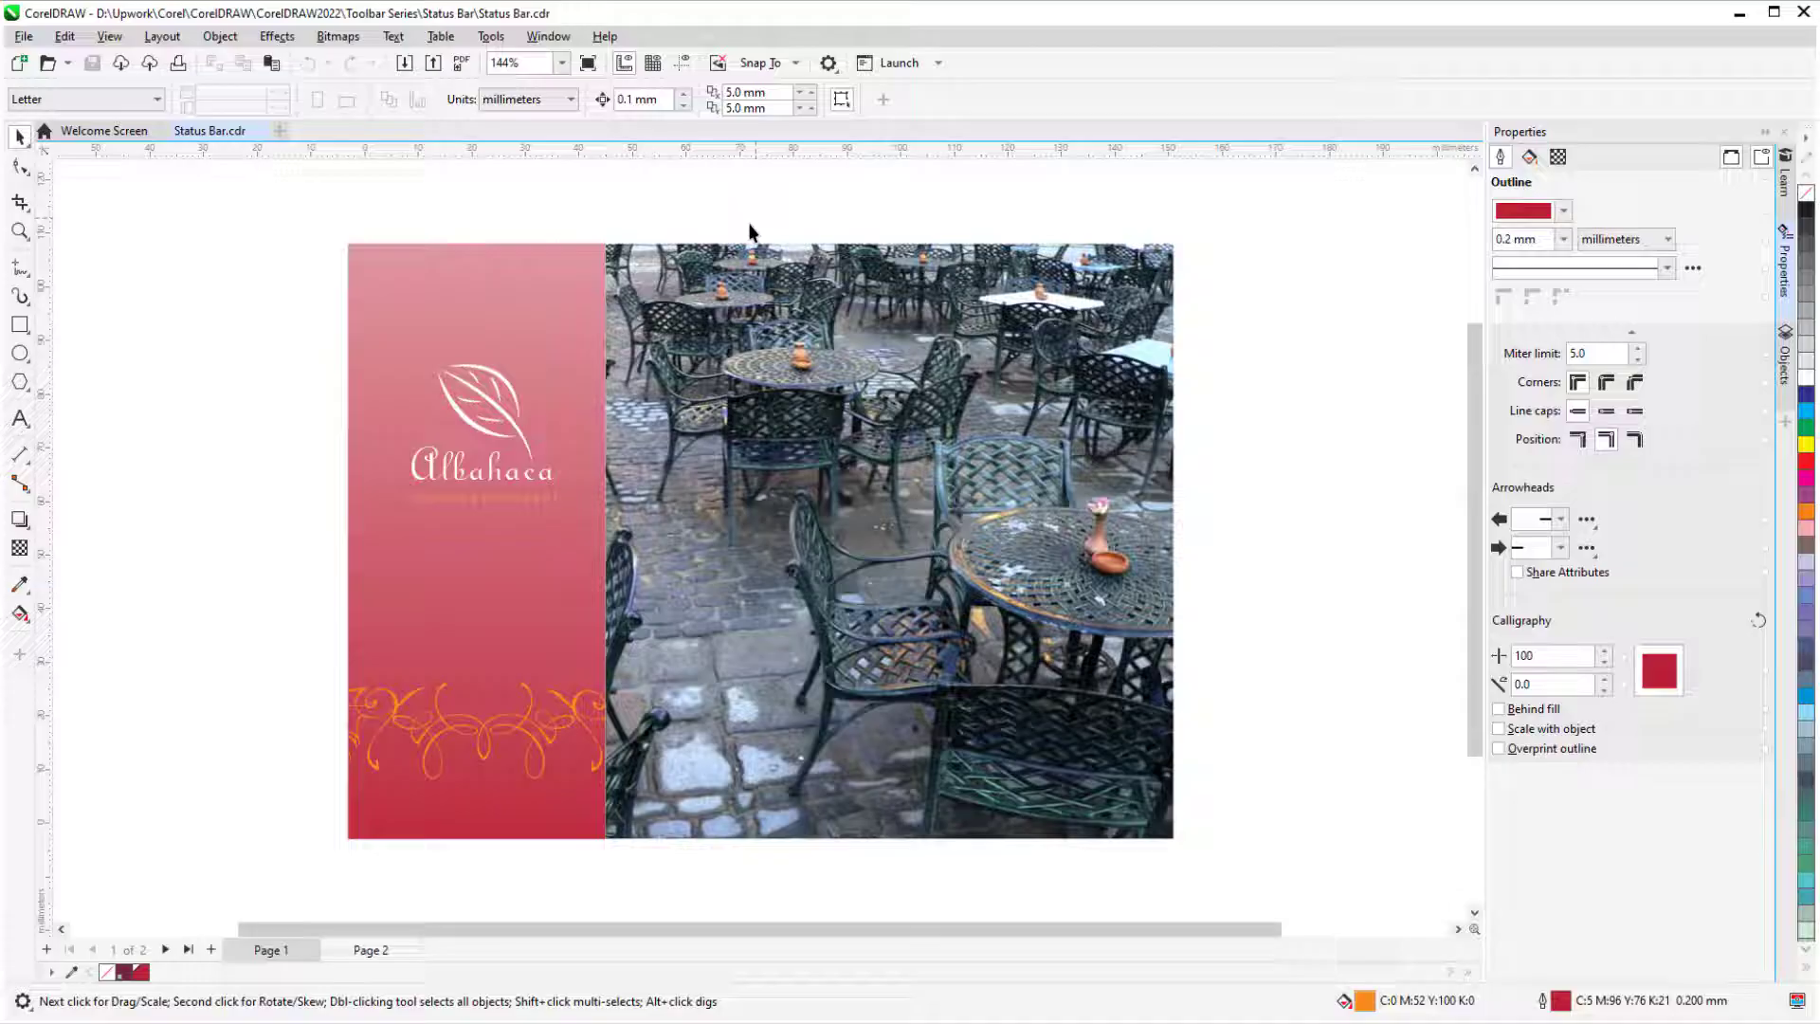
# Switch the status bar to a larger button size so the bar grows taller.
pyautogui.rightClick(891, 1000)
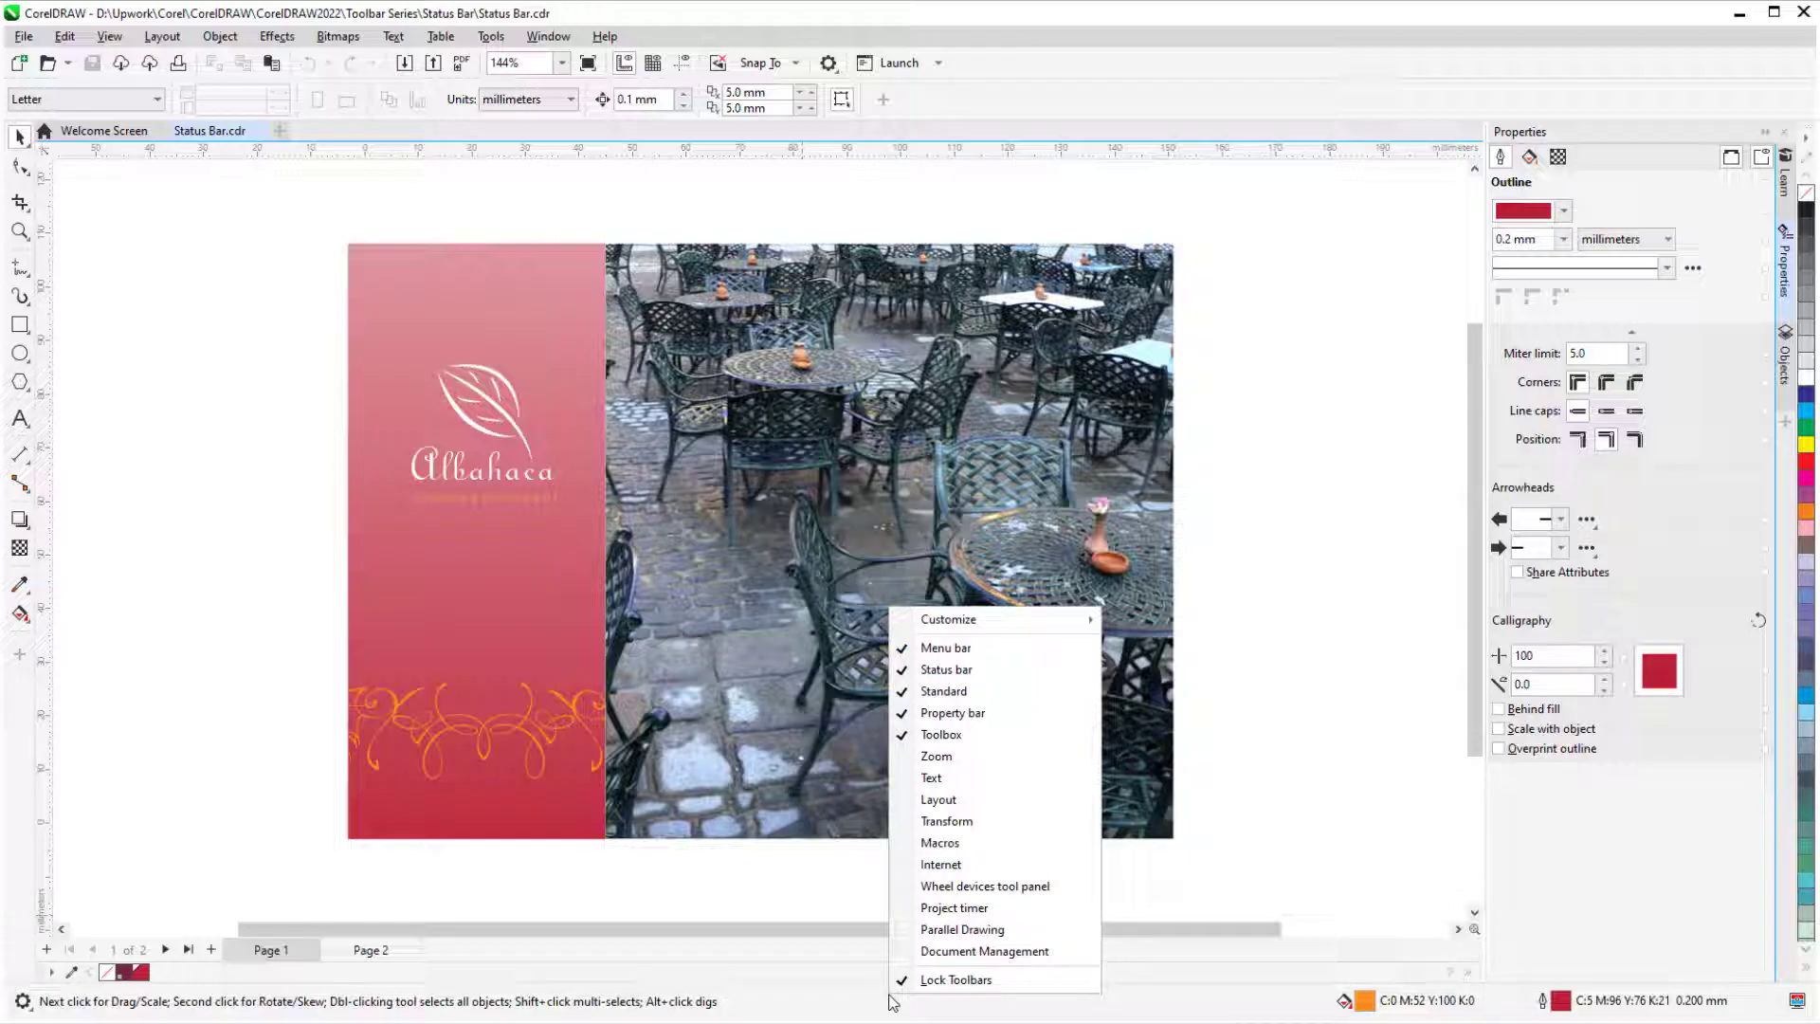
pyautogui.moveTo(1027, 628)
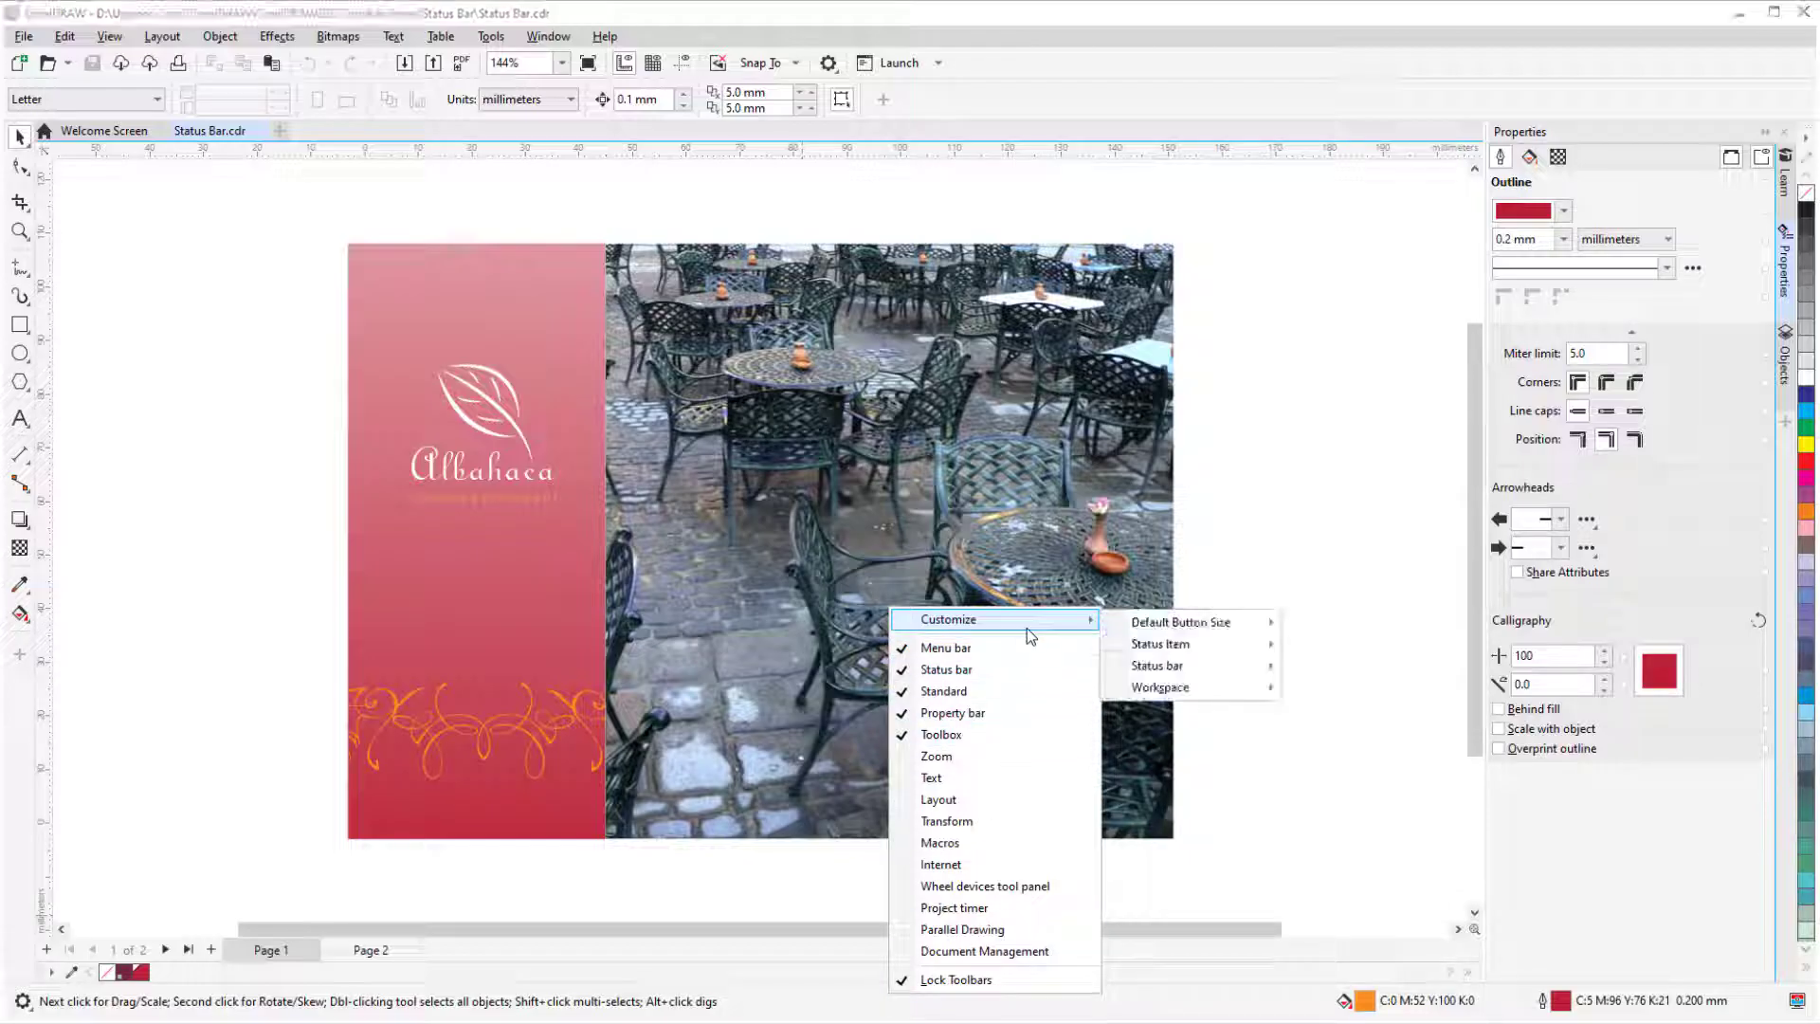
pyautogui.moveTo(1185, 625)
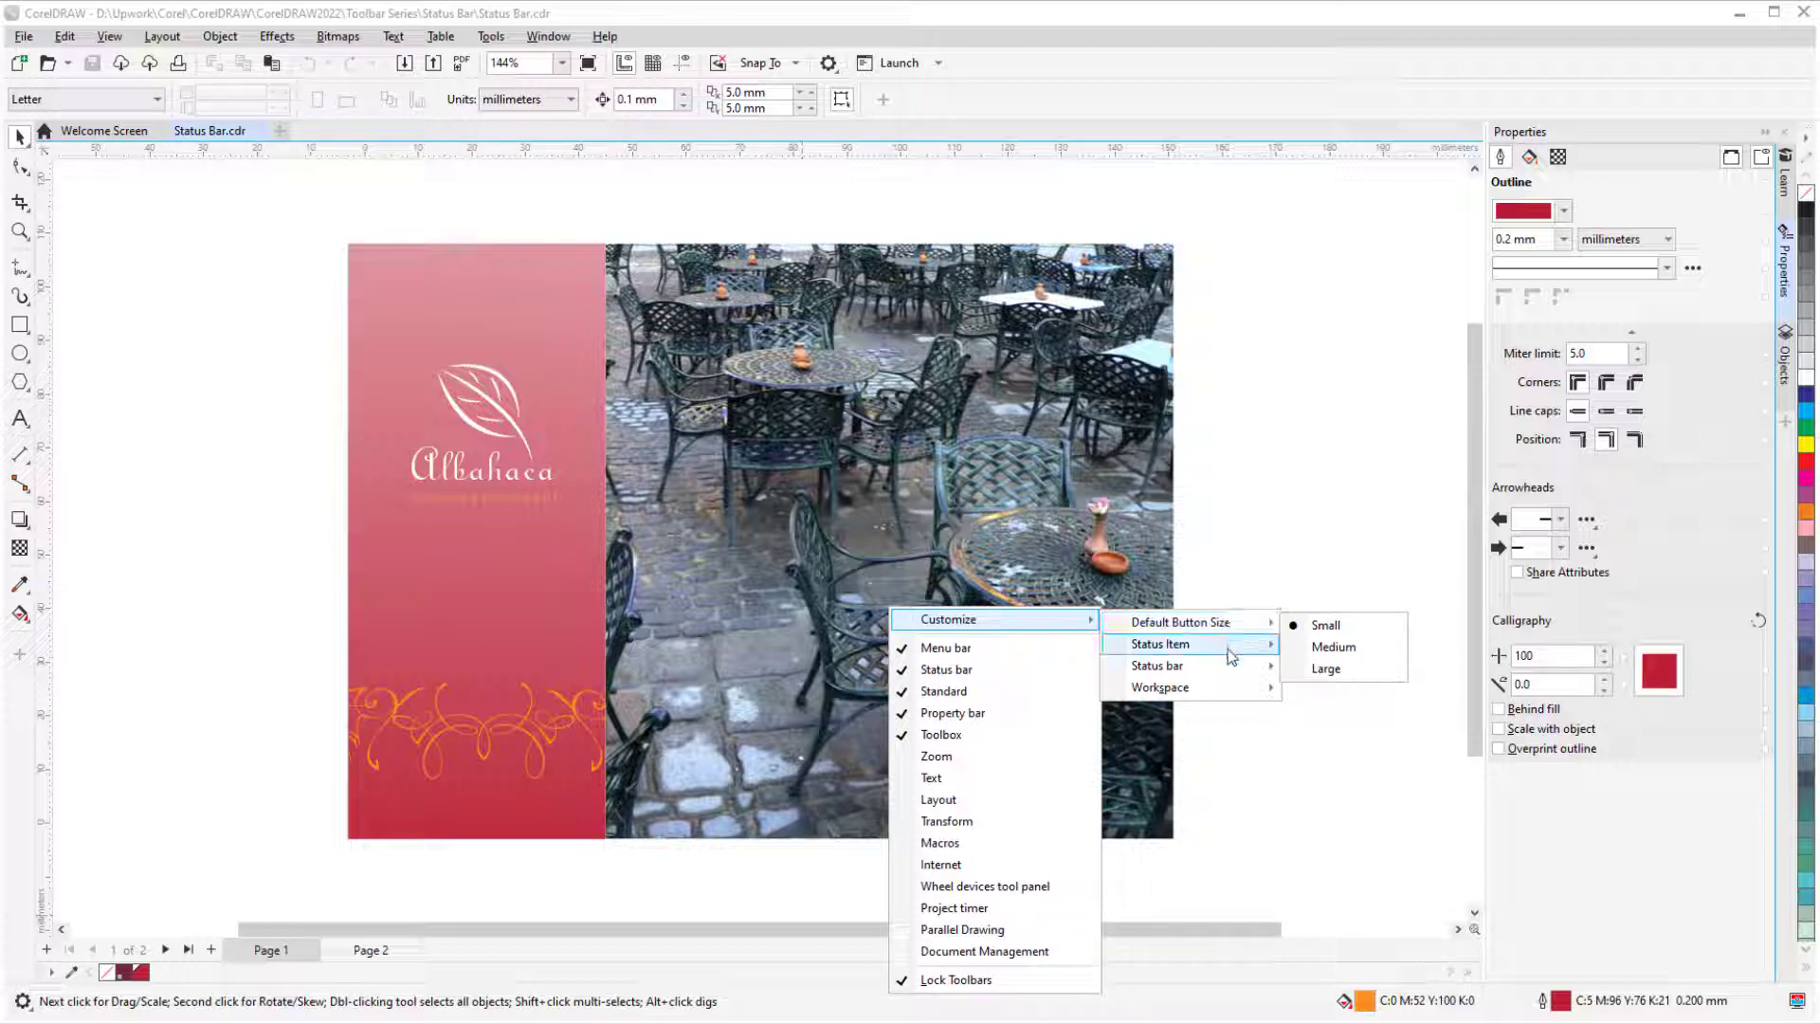
pyautogui.moveTo(1232, 667)
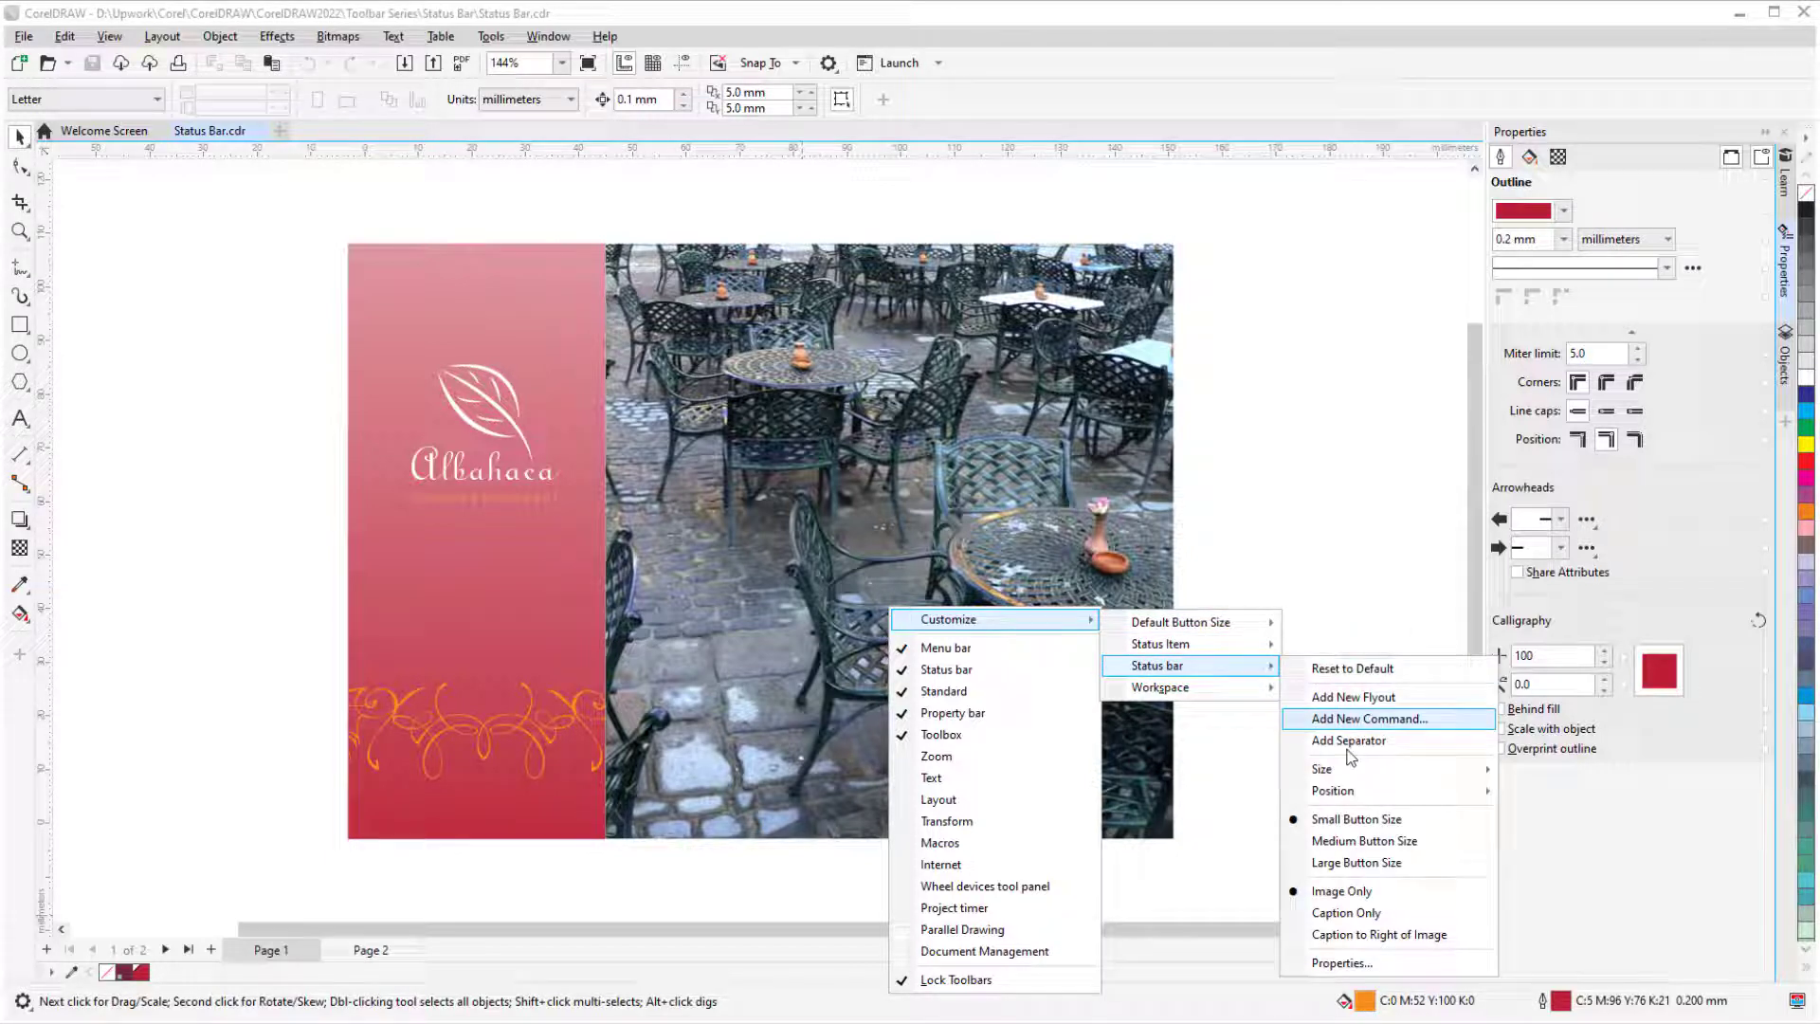
pyautogui.click(1413, 863)
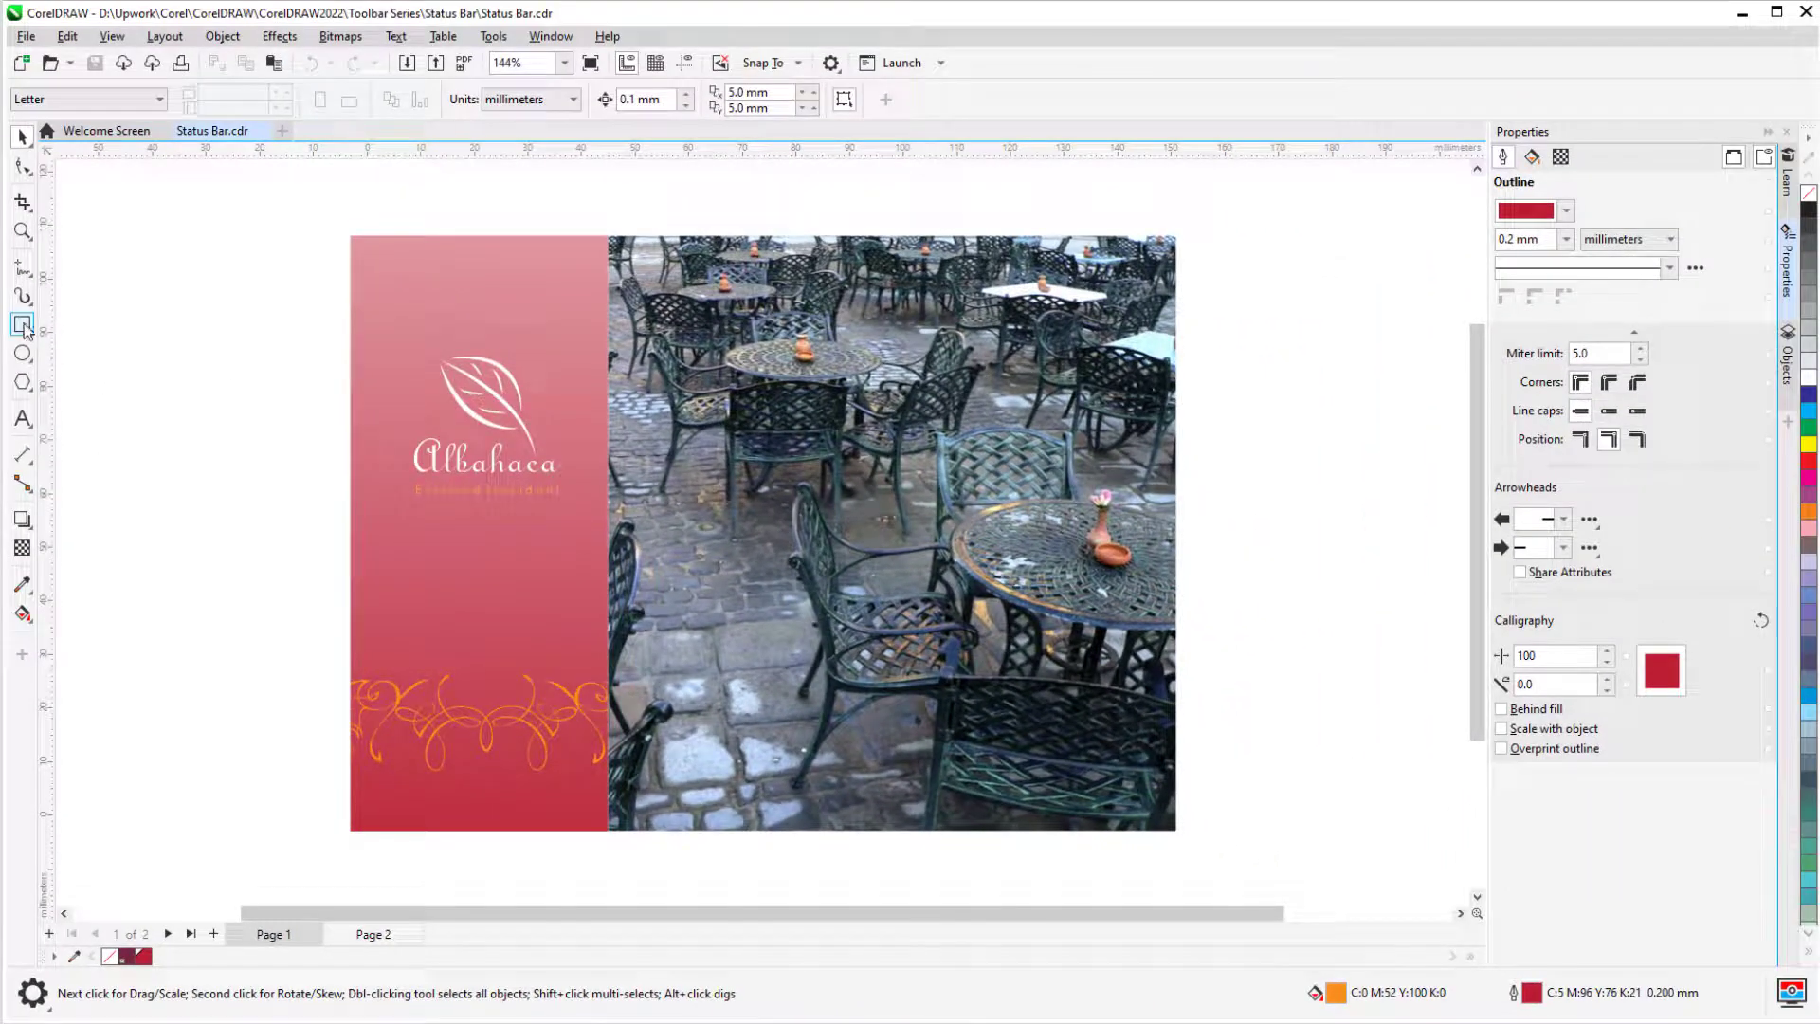
# Try the Rectangle, Ellipse and Text tools to see their status bar hints.
pyautogui.click(23, 325)
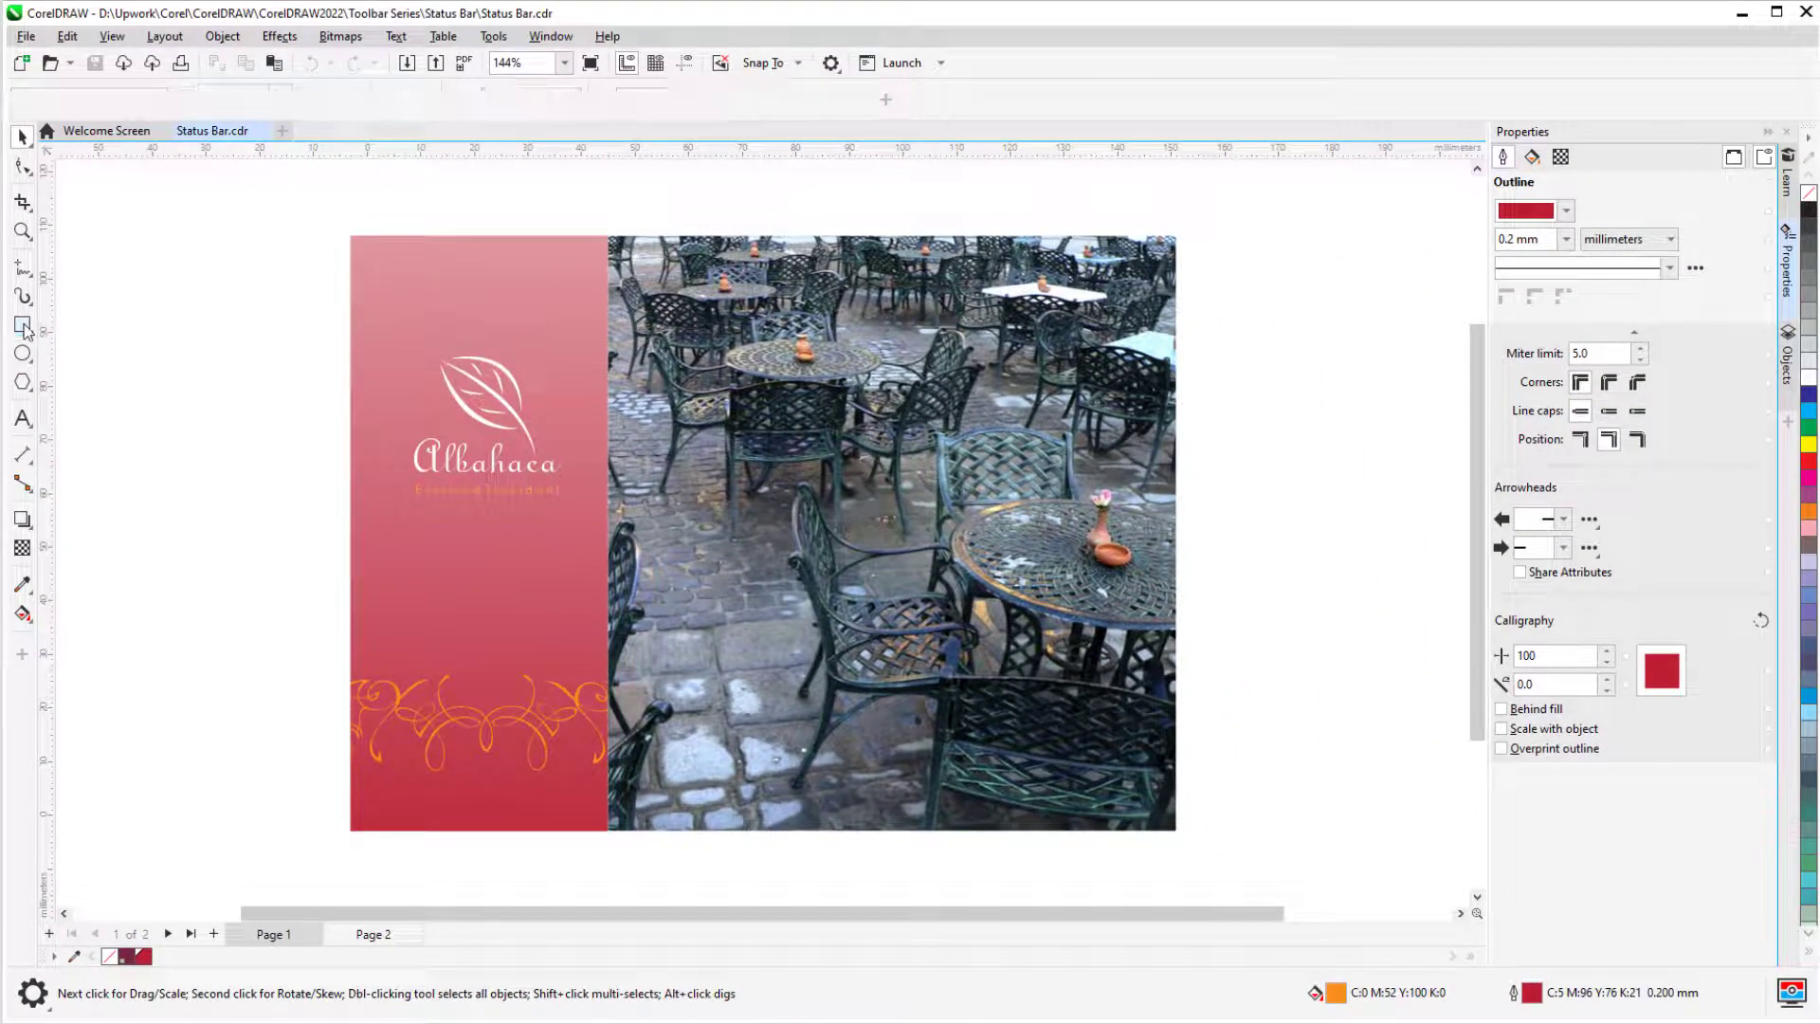
pyautogui.click(22, 353)
pyautogui.click(23, 419)
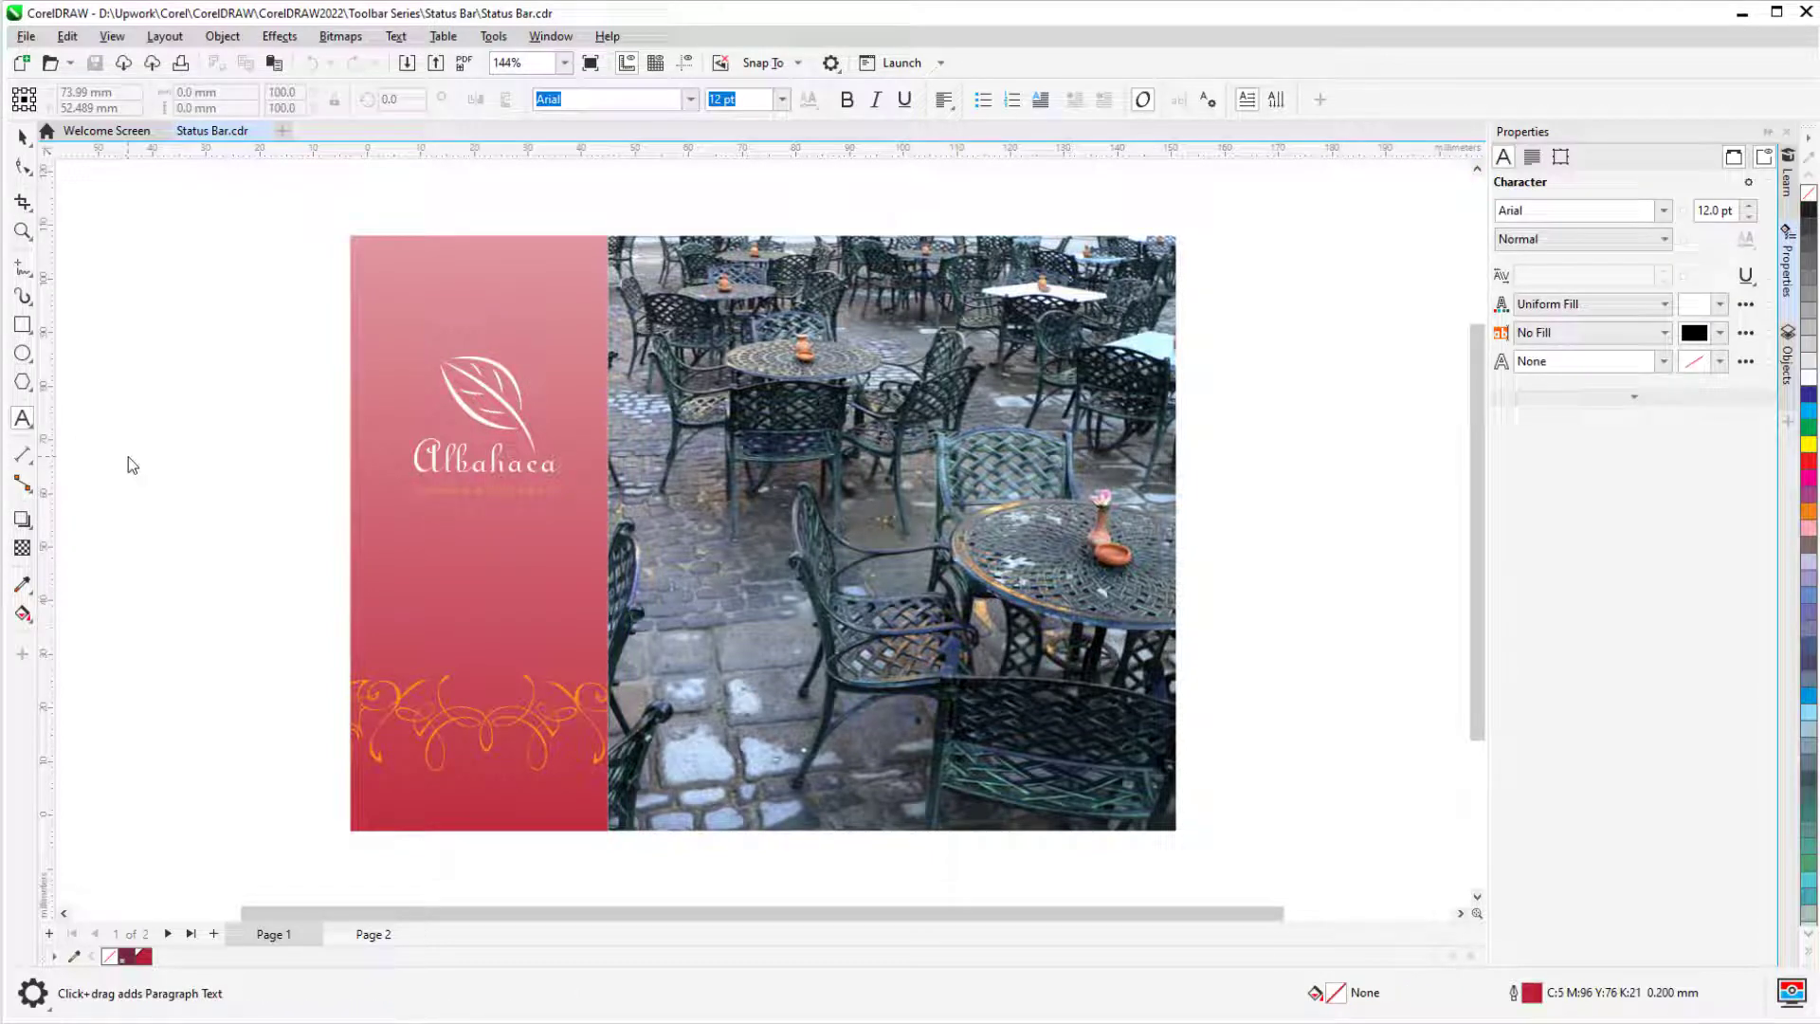
# Set the status bar information area to Object Details and return to the Pick tool.
pyautogui.click(46, 1002)
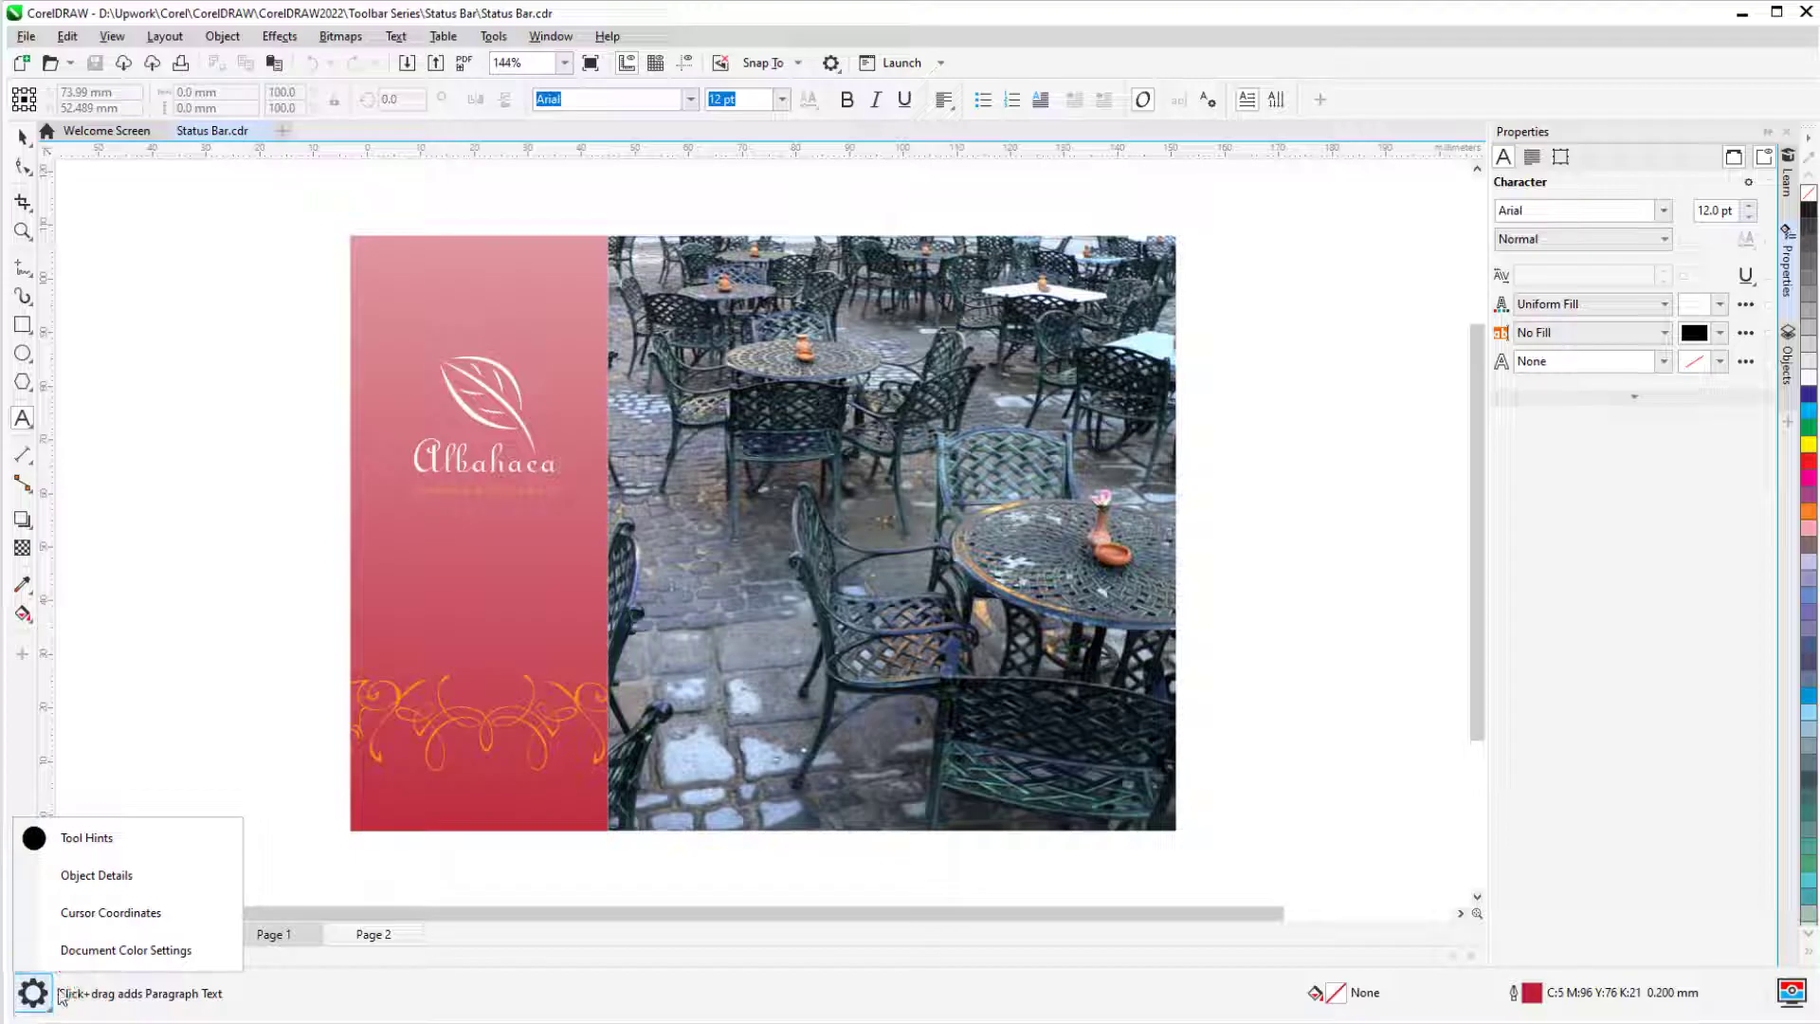
pyautogui.click(147, 877)
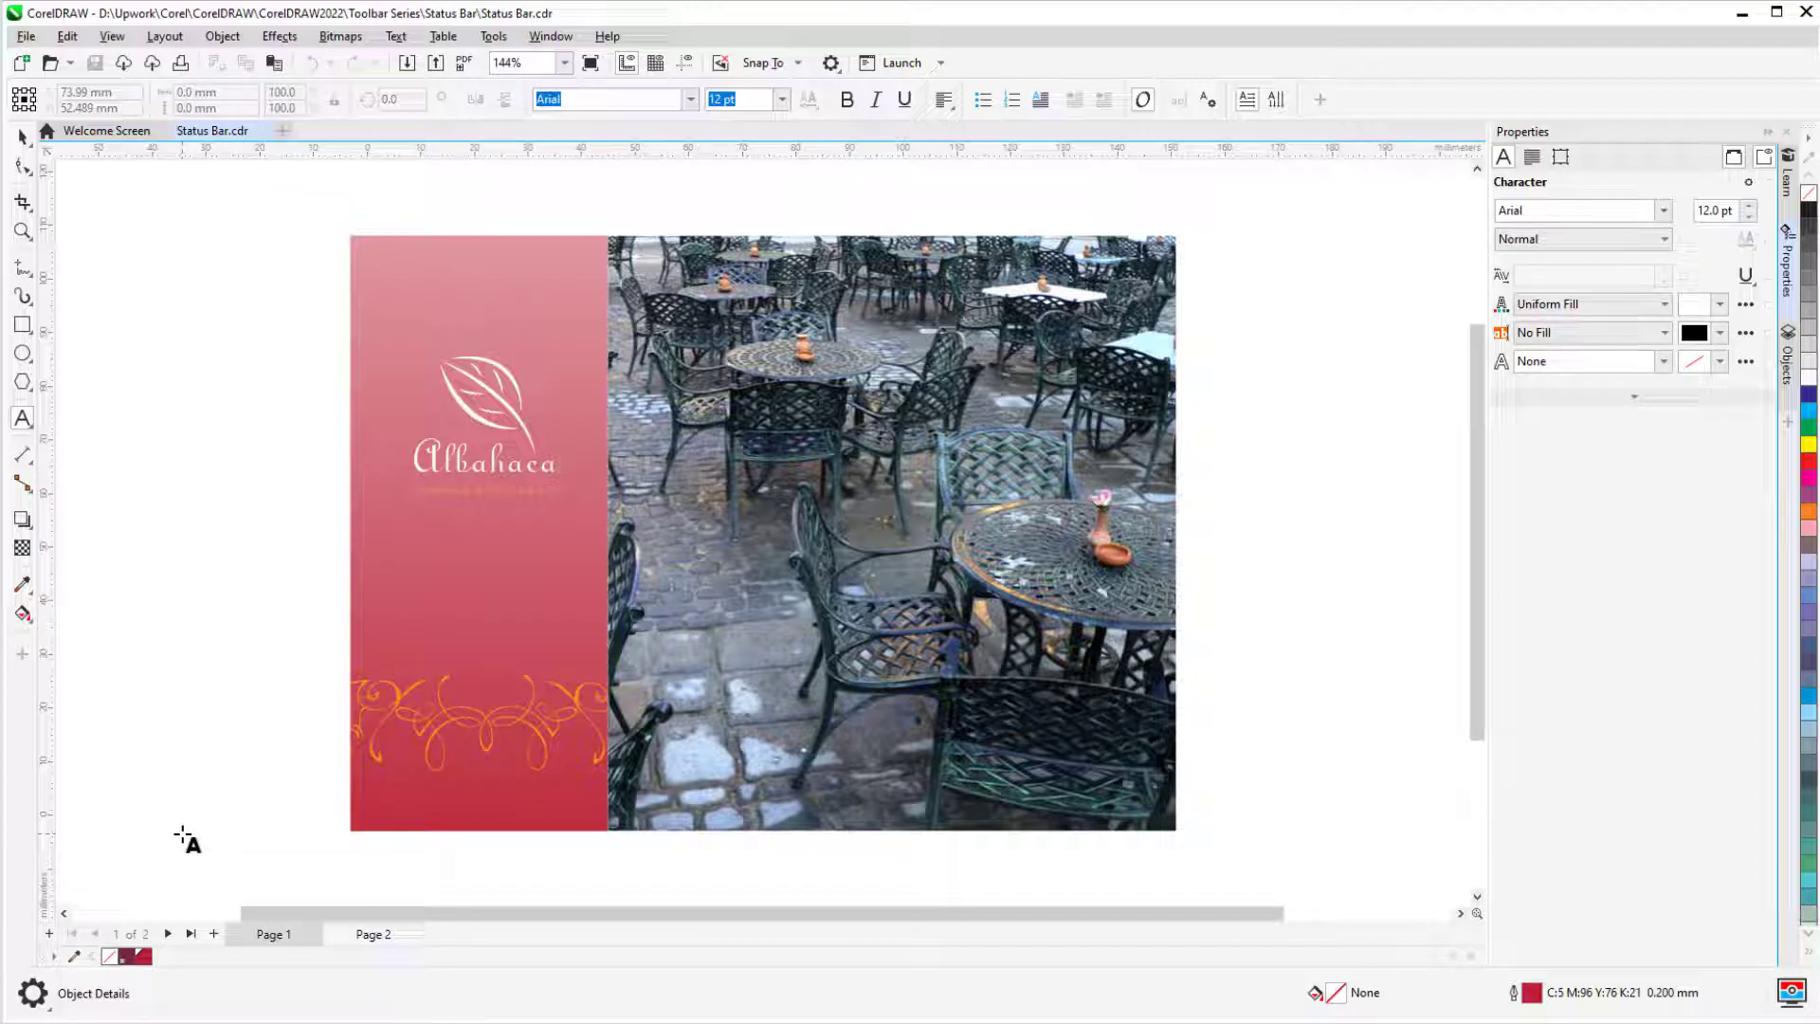
pyautogui.click(23, 138)
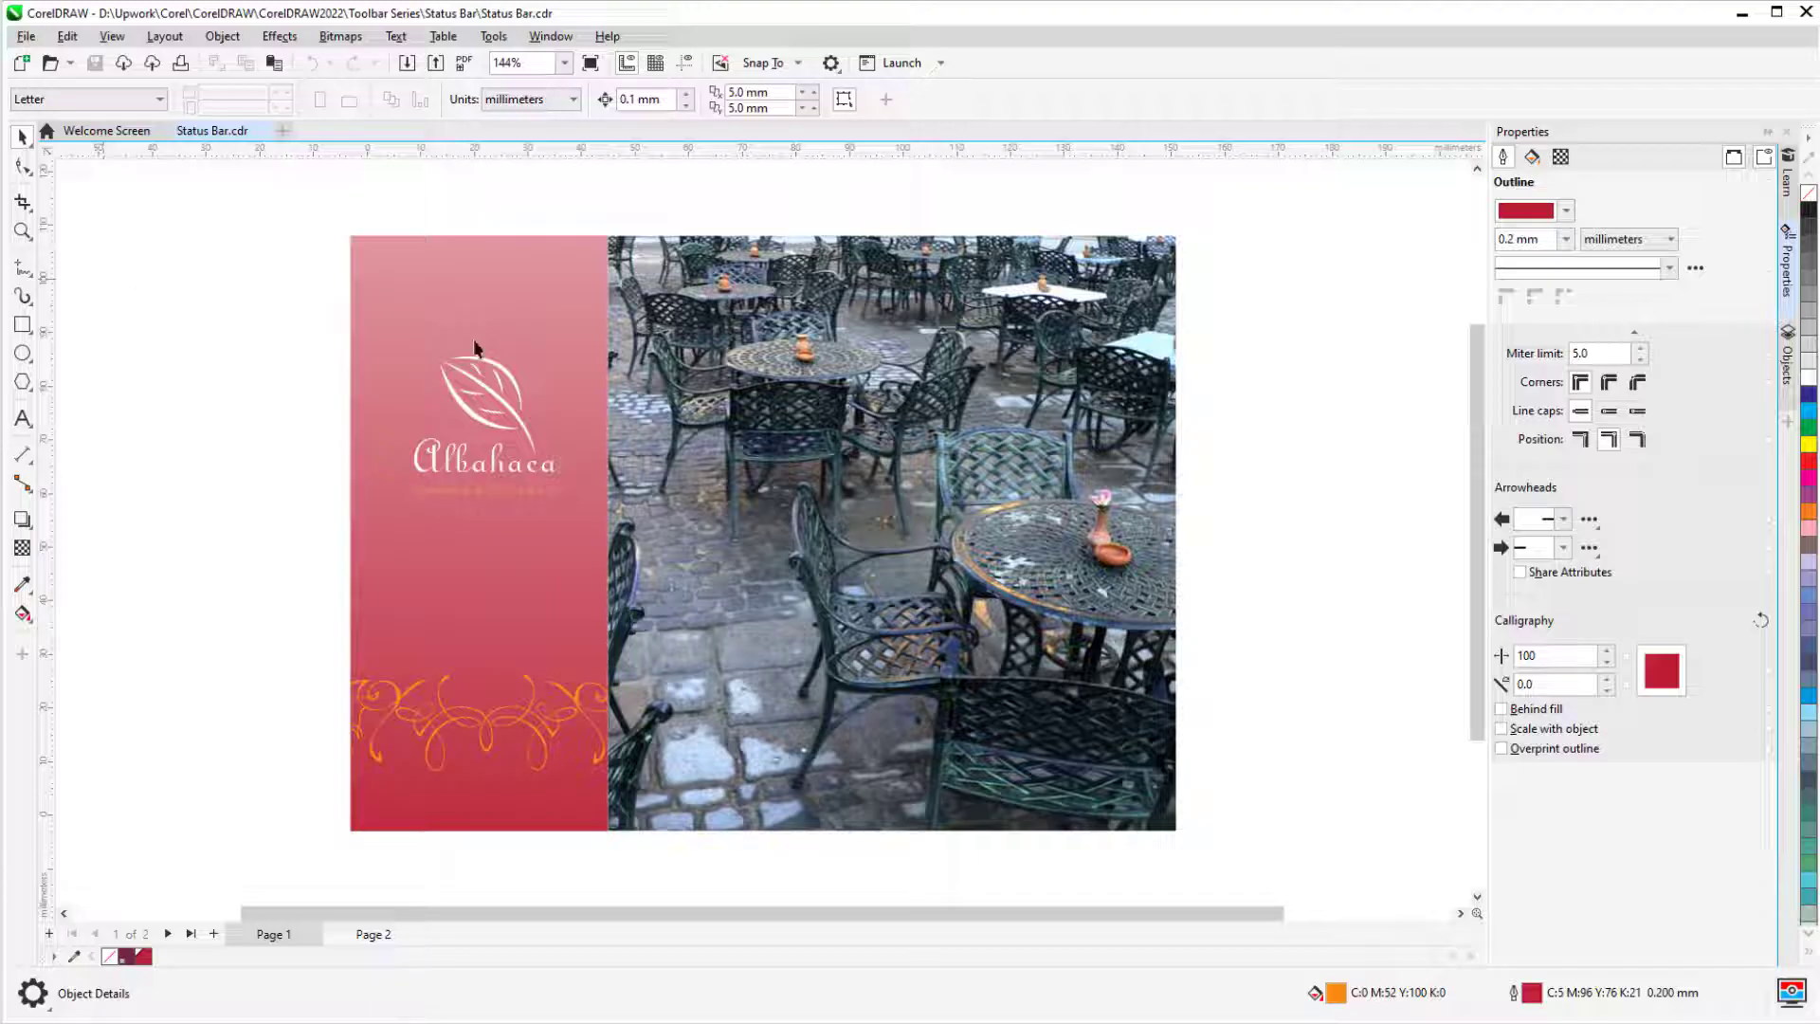
# Select the logo group, café photo and Albahaca text to read their status bar details.
pyautogui.click(486, 429)
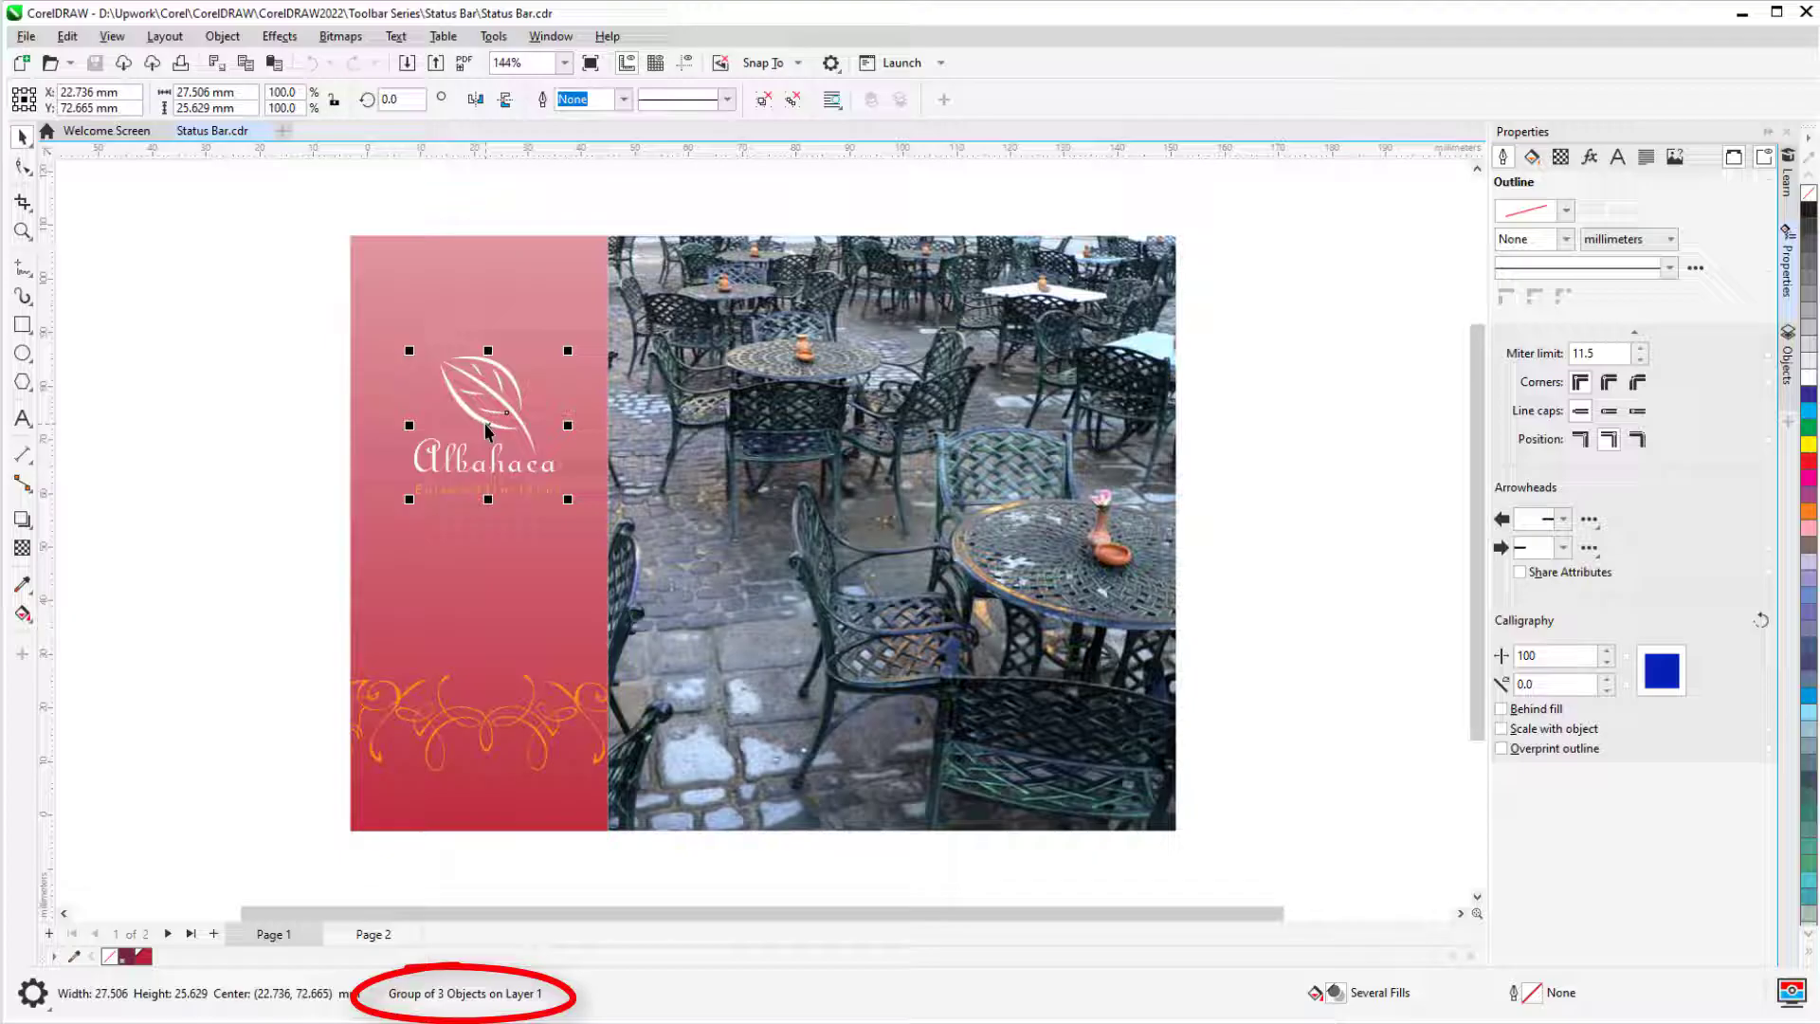
pyautogui.click(866, 358)
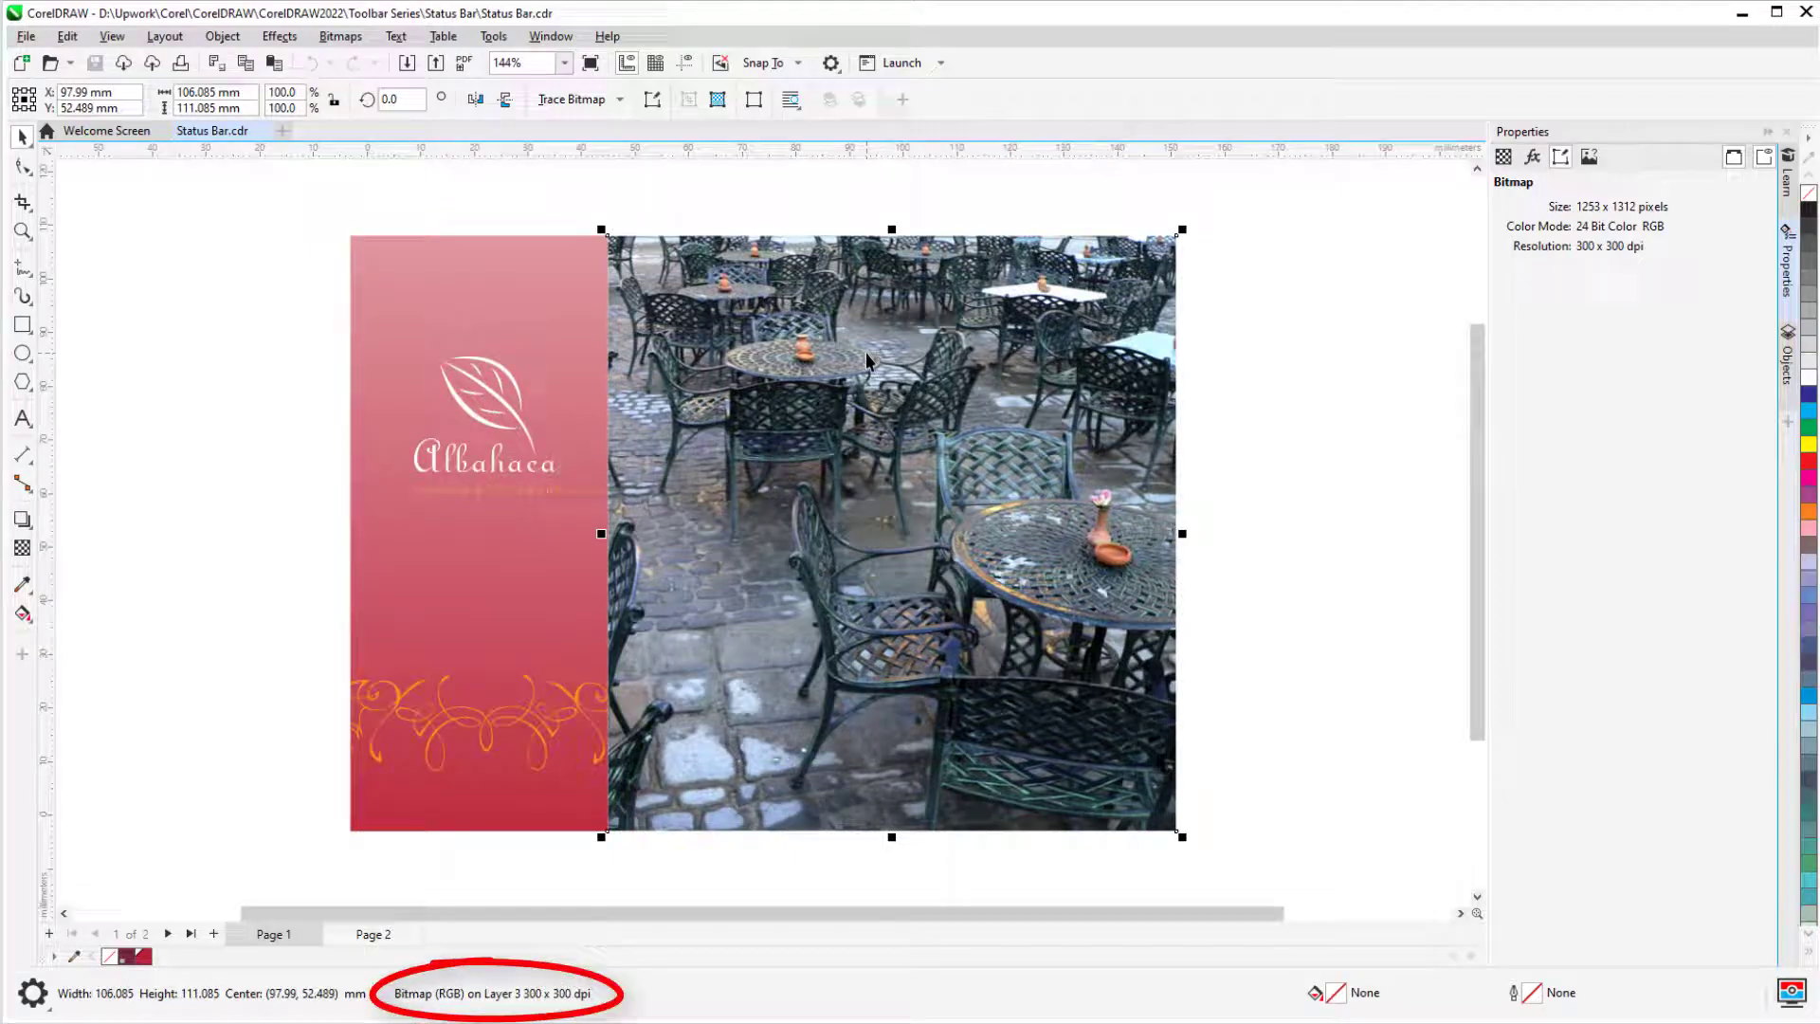
pyautogui.click(512, 471)
pyautogui.keyDown('ctrl'); pyautogui.click(511, 473); pyautogui.keyUp('ctrl')
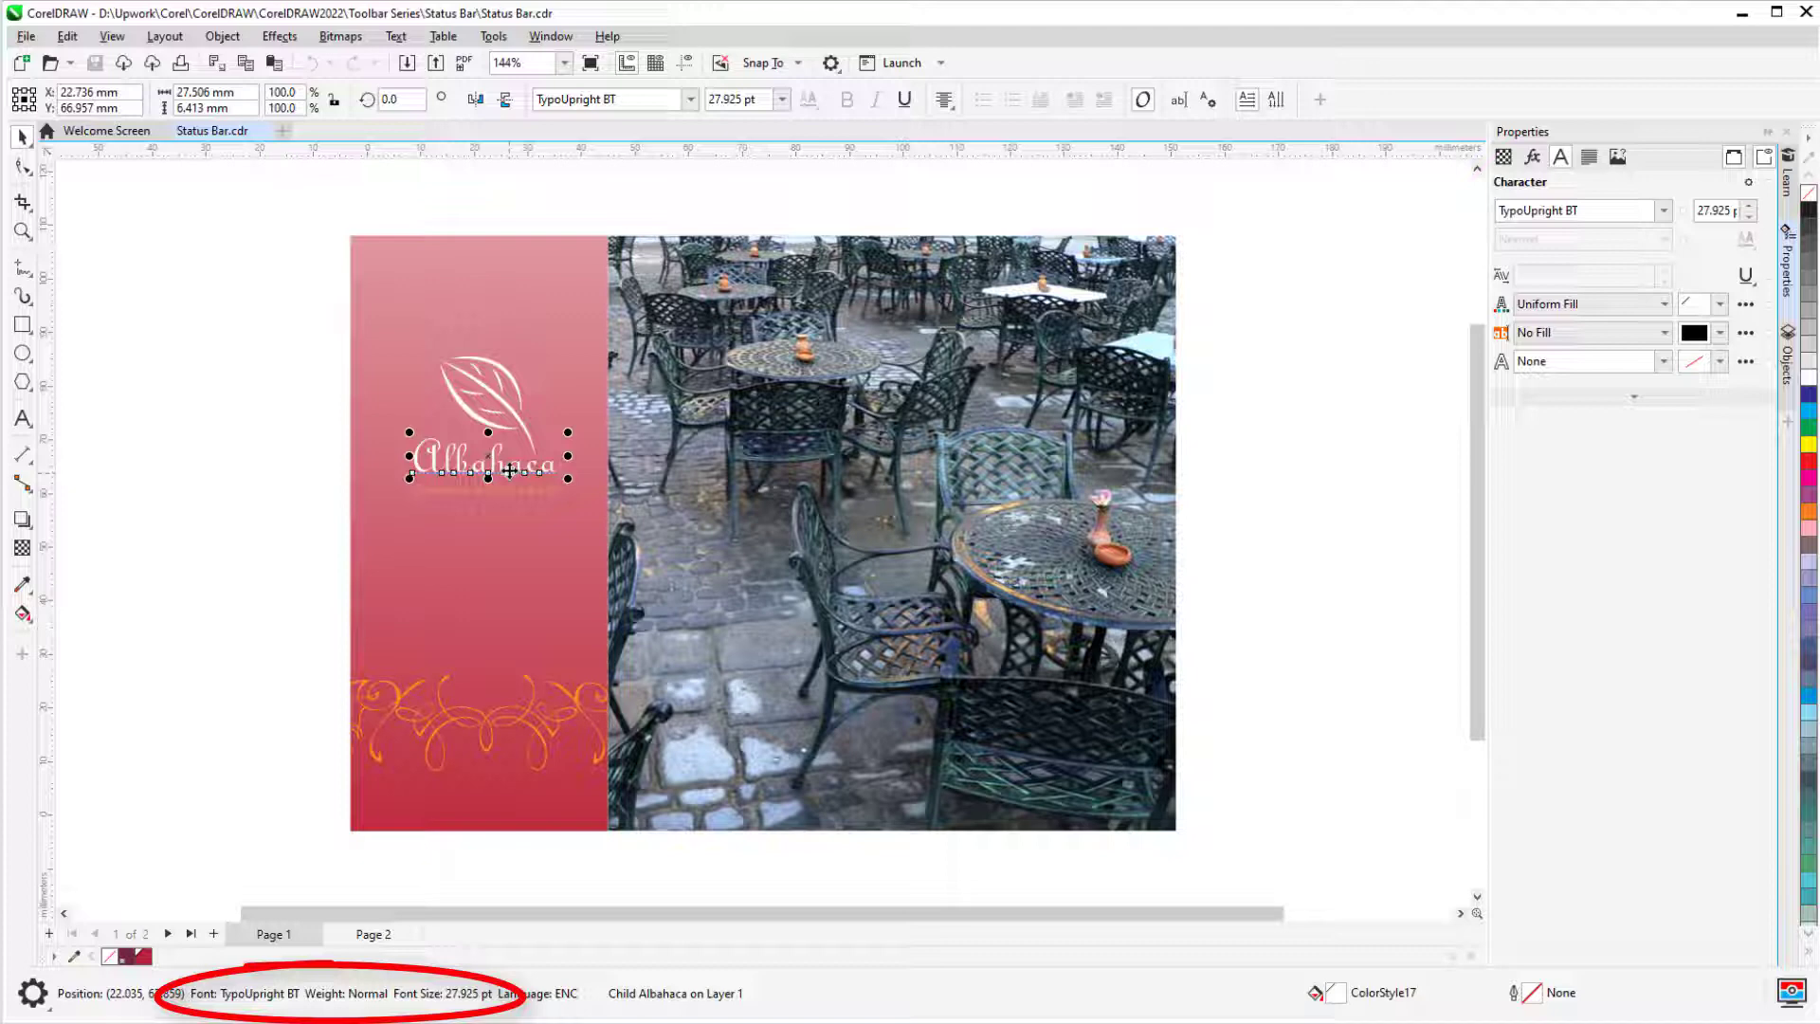
pyautogui.click(313, 517)
# Show Cursor Coordinates, then Document Color Settings, and finally Tool Hints in the status bar.
pyautogui.click(32, 993)
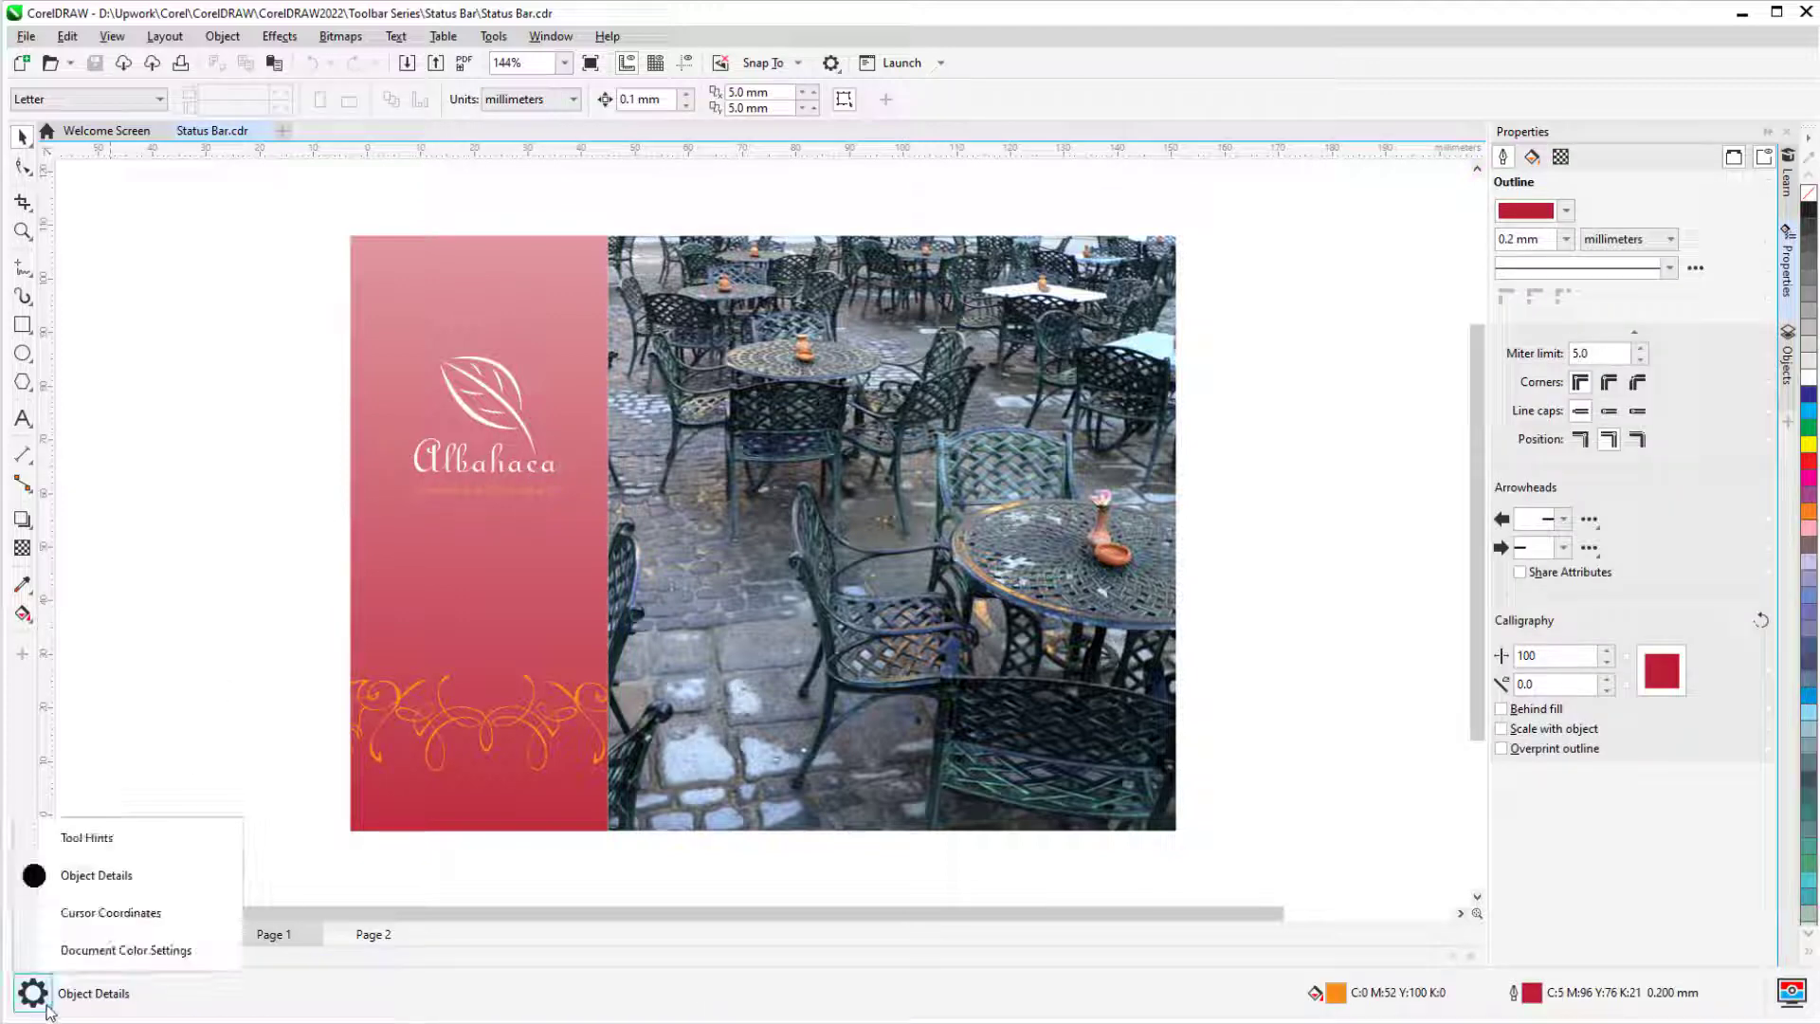
pyautogui.click(194, 918)
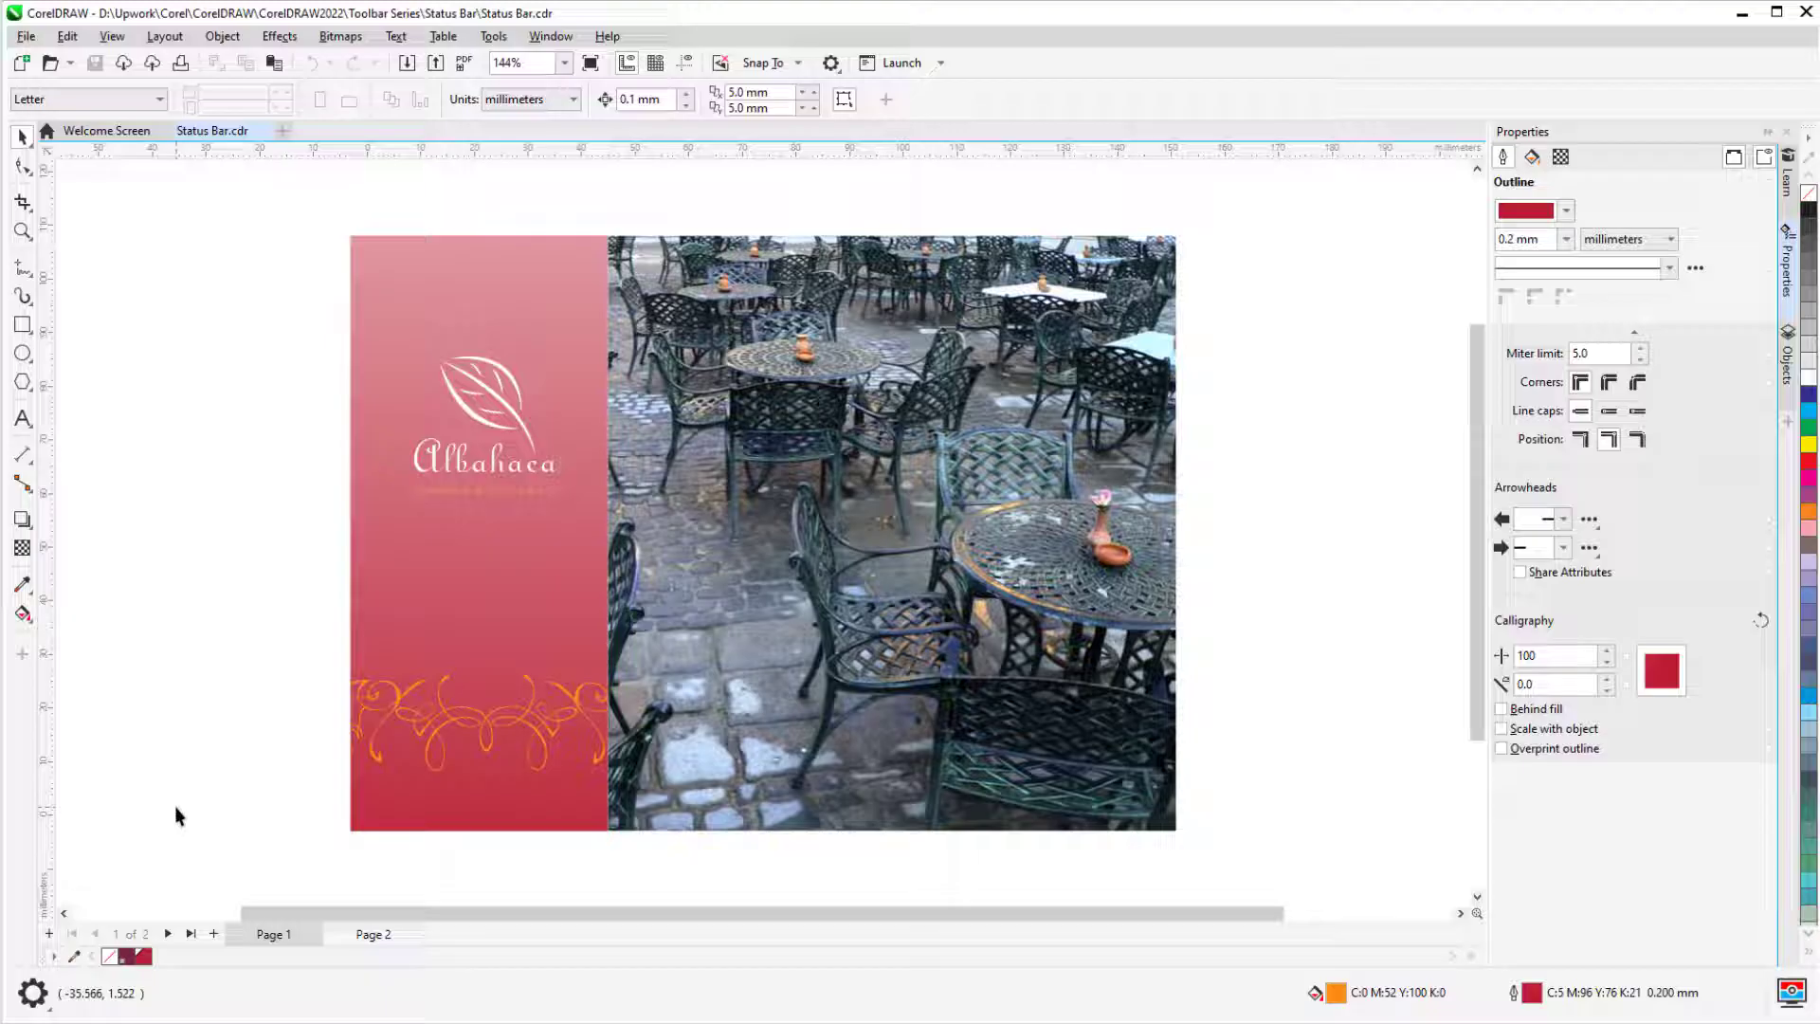
pyautogui.click(32, 993)
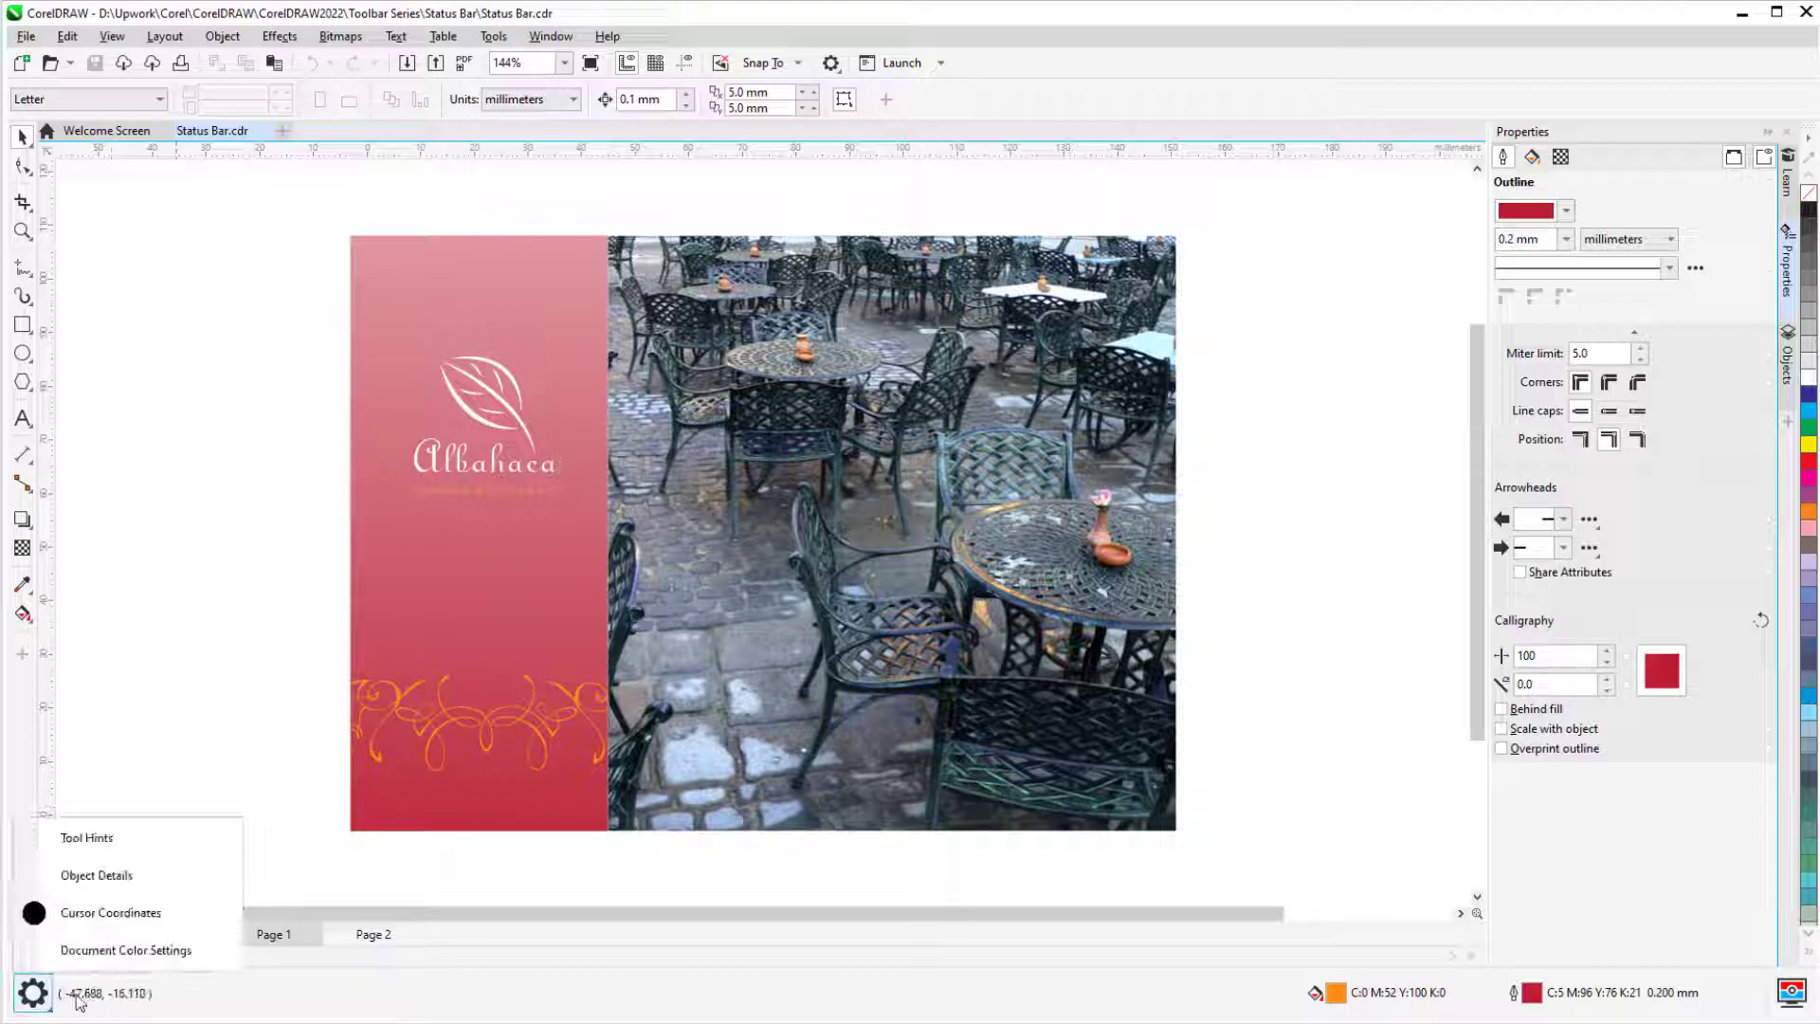
pyautogui.click(200, 950)
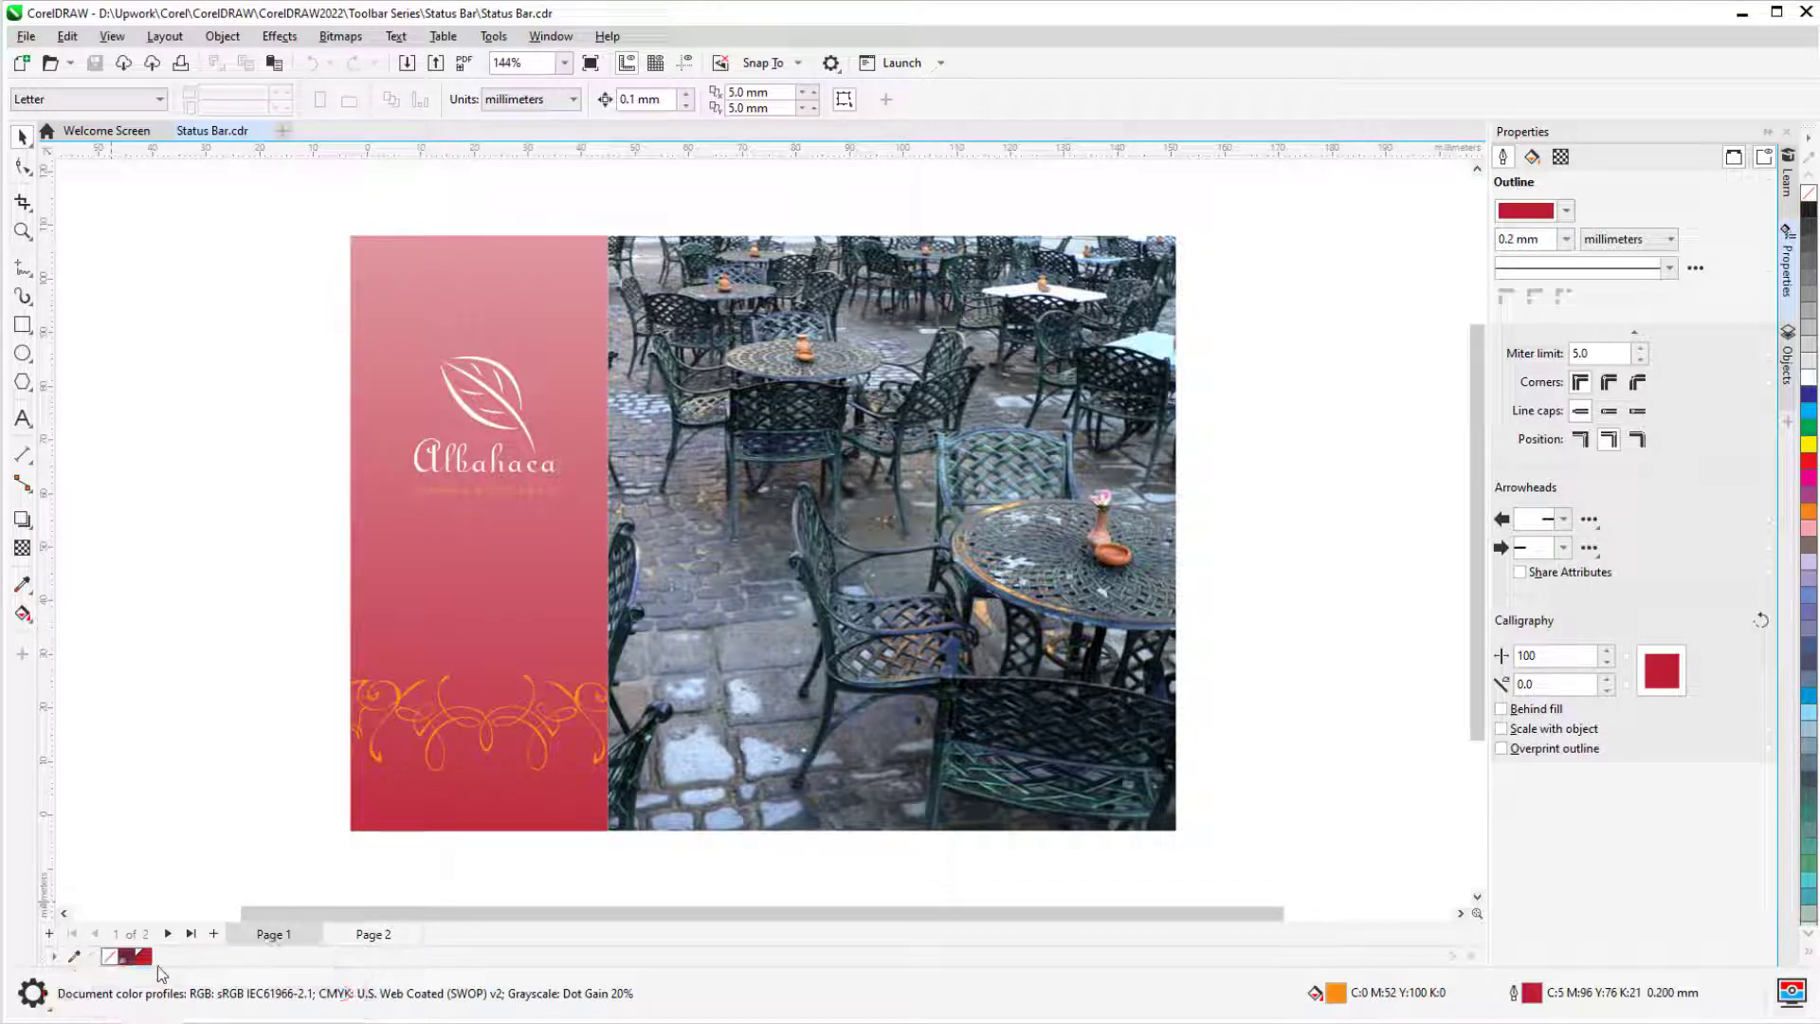
pyautogui.click(33, 993)
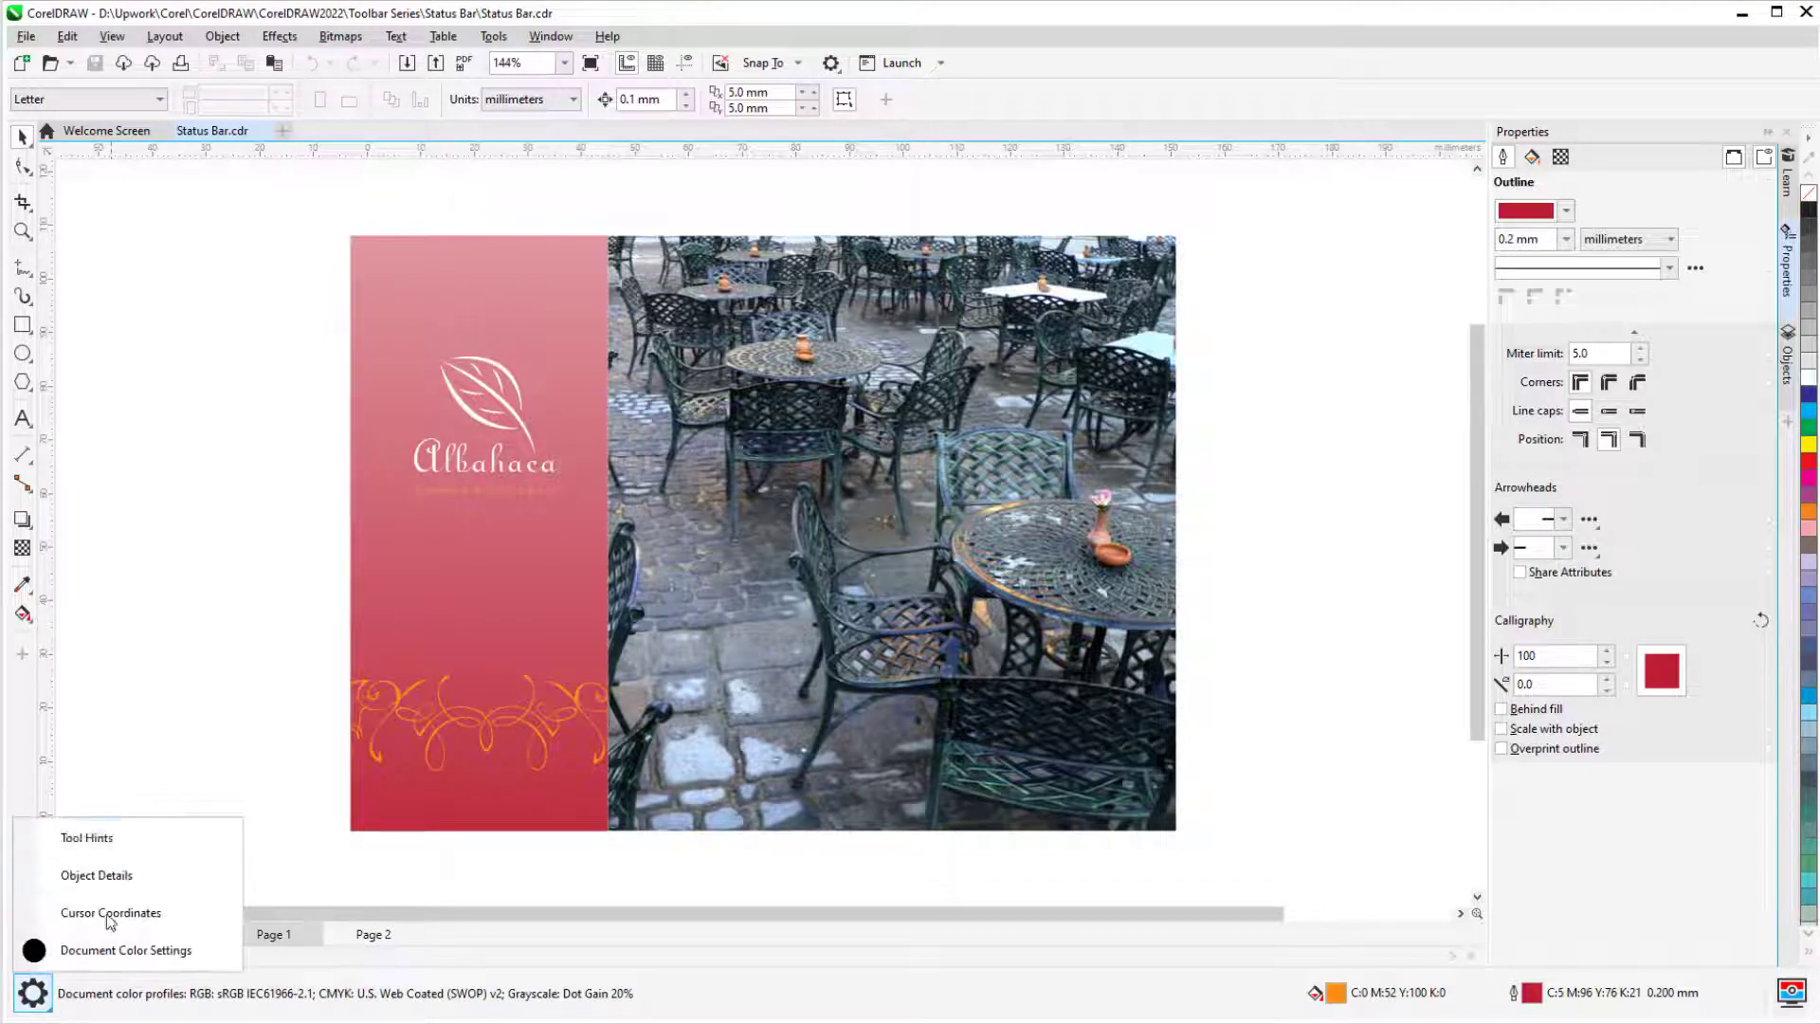
pyautogui.click(149, 833)
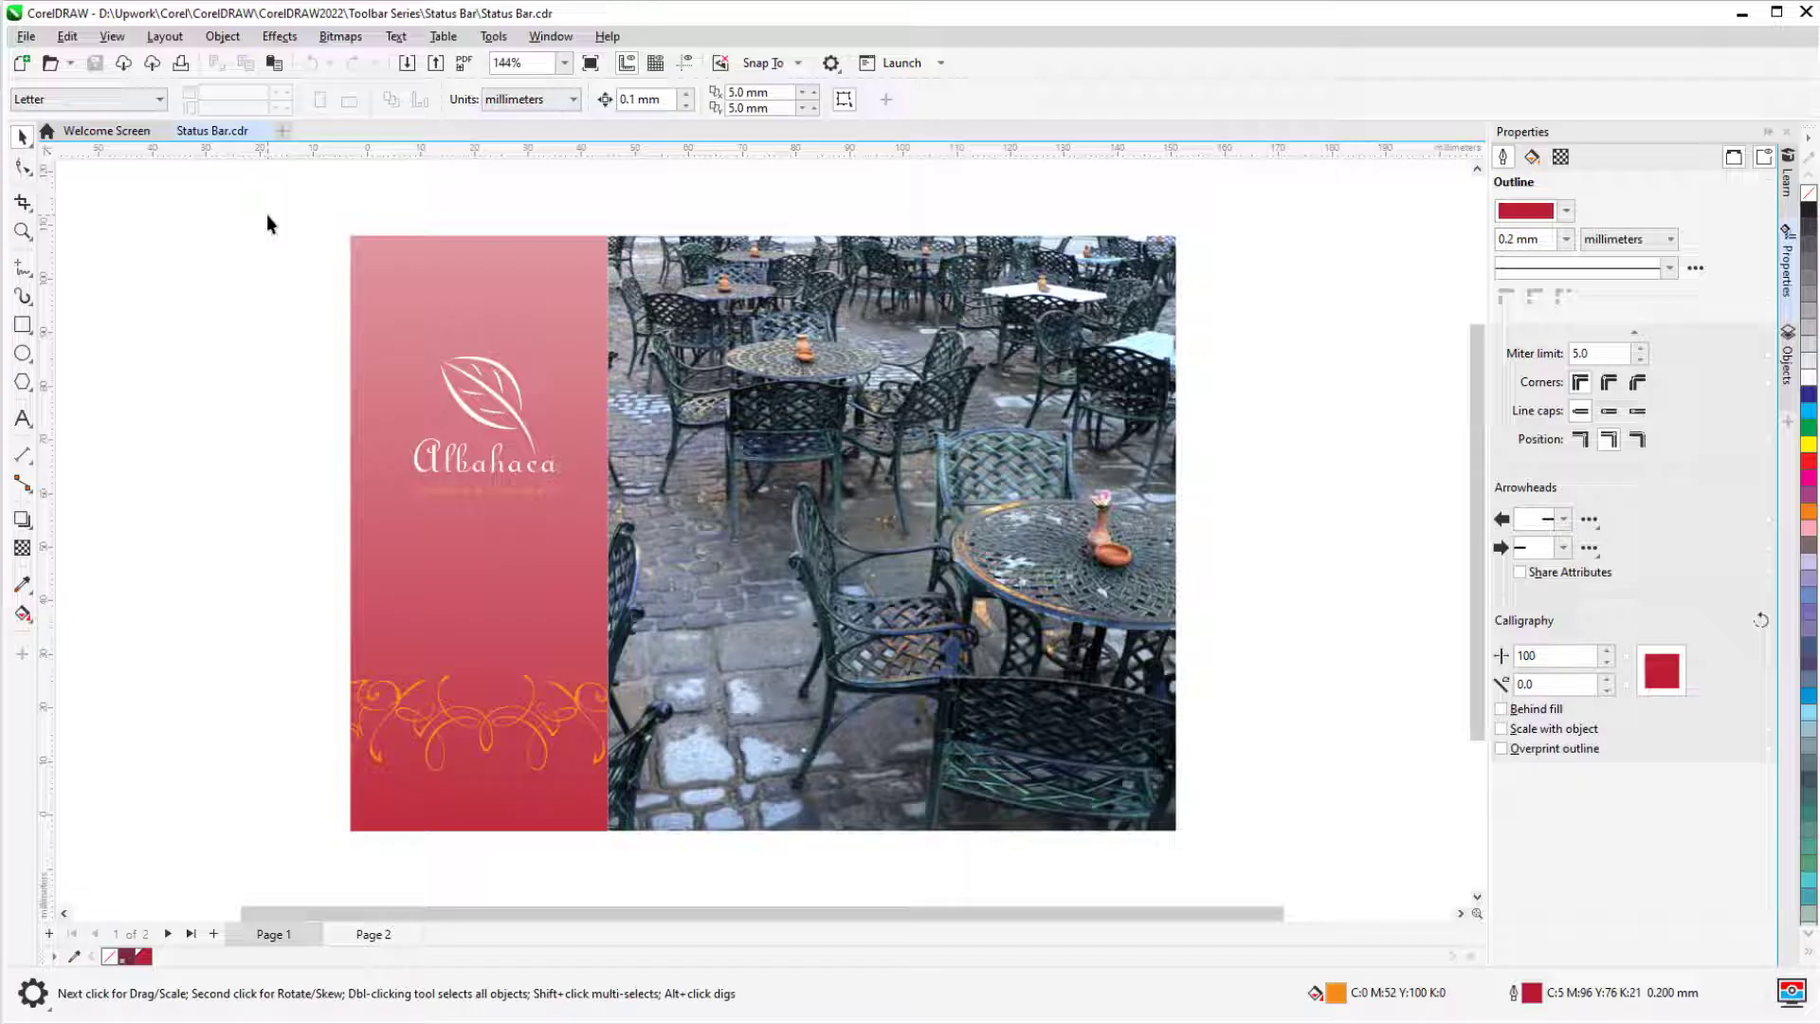
# Select the pink gradient panel and switch its fill to Uniform Fill via the status bar swatch.
pyautogui.click(393, 287)
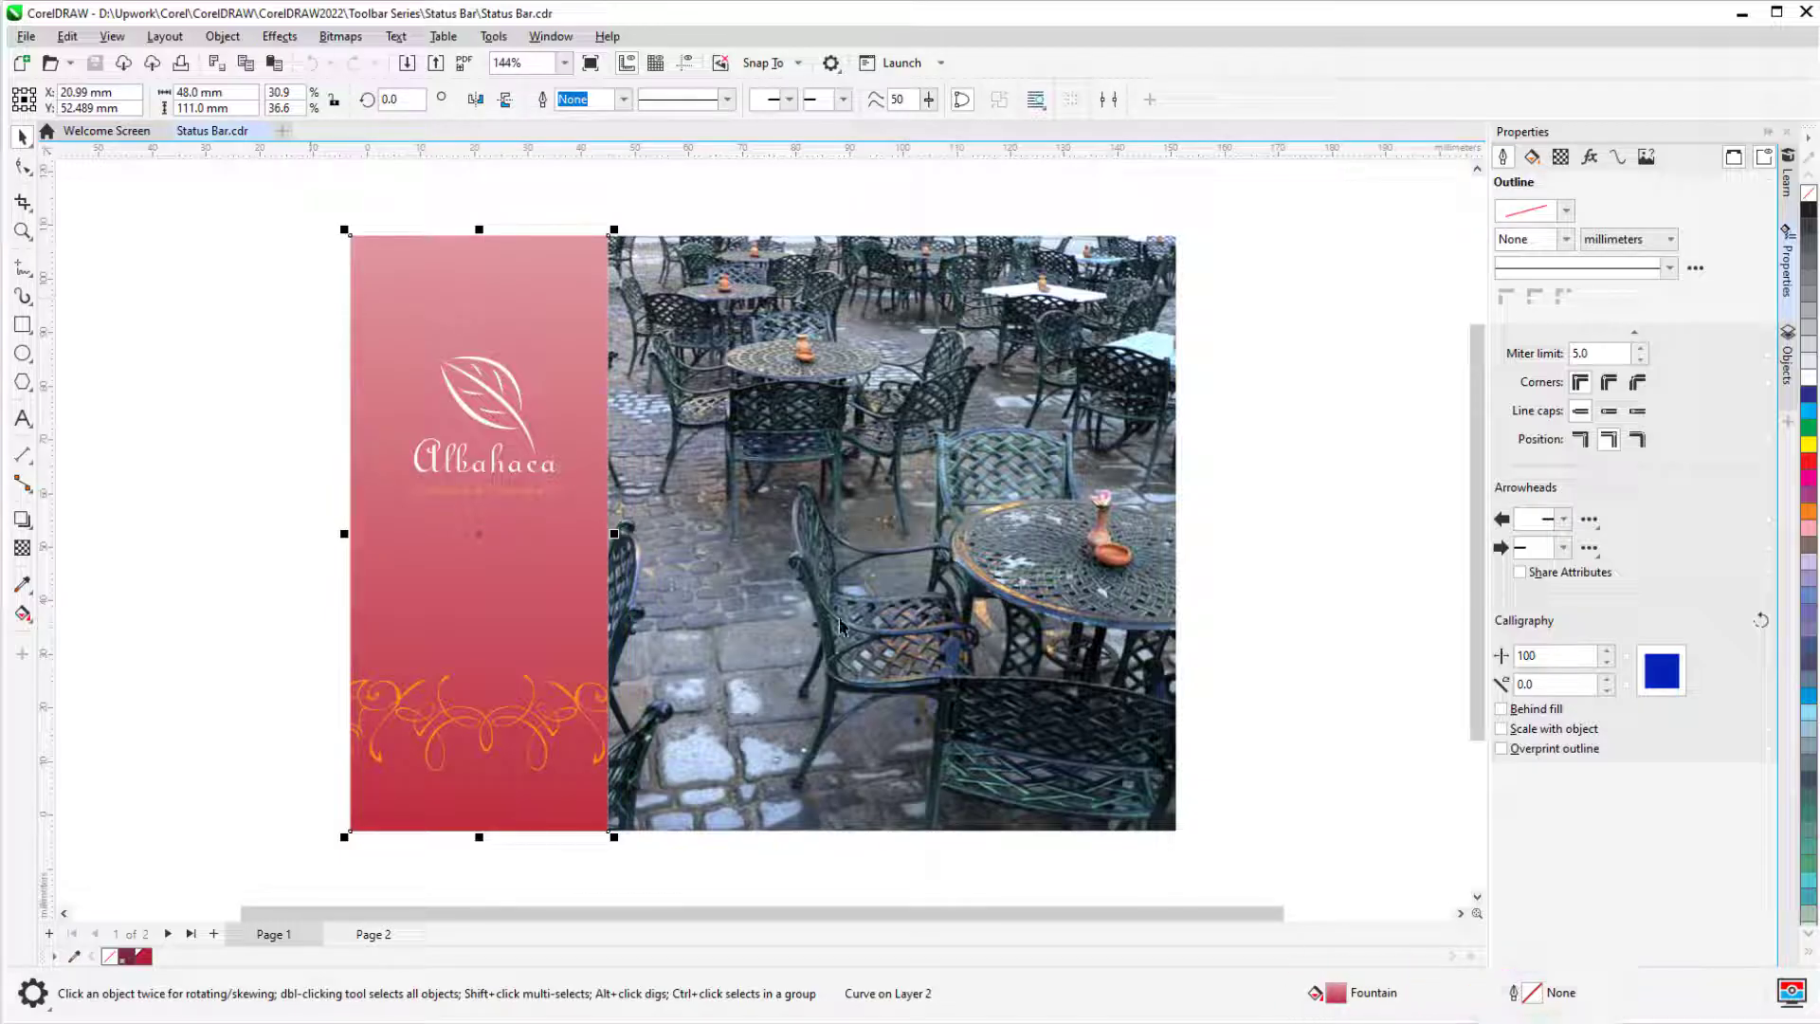
pyautogui.doubleClick(1340, 993)
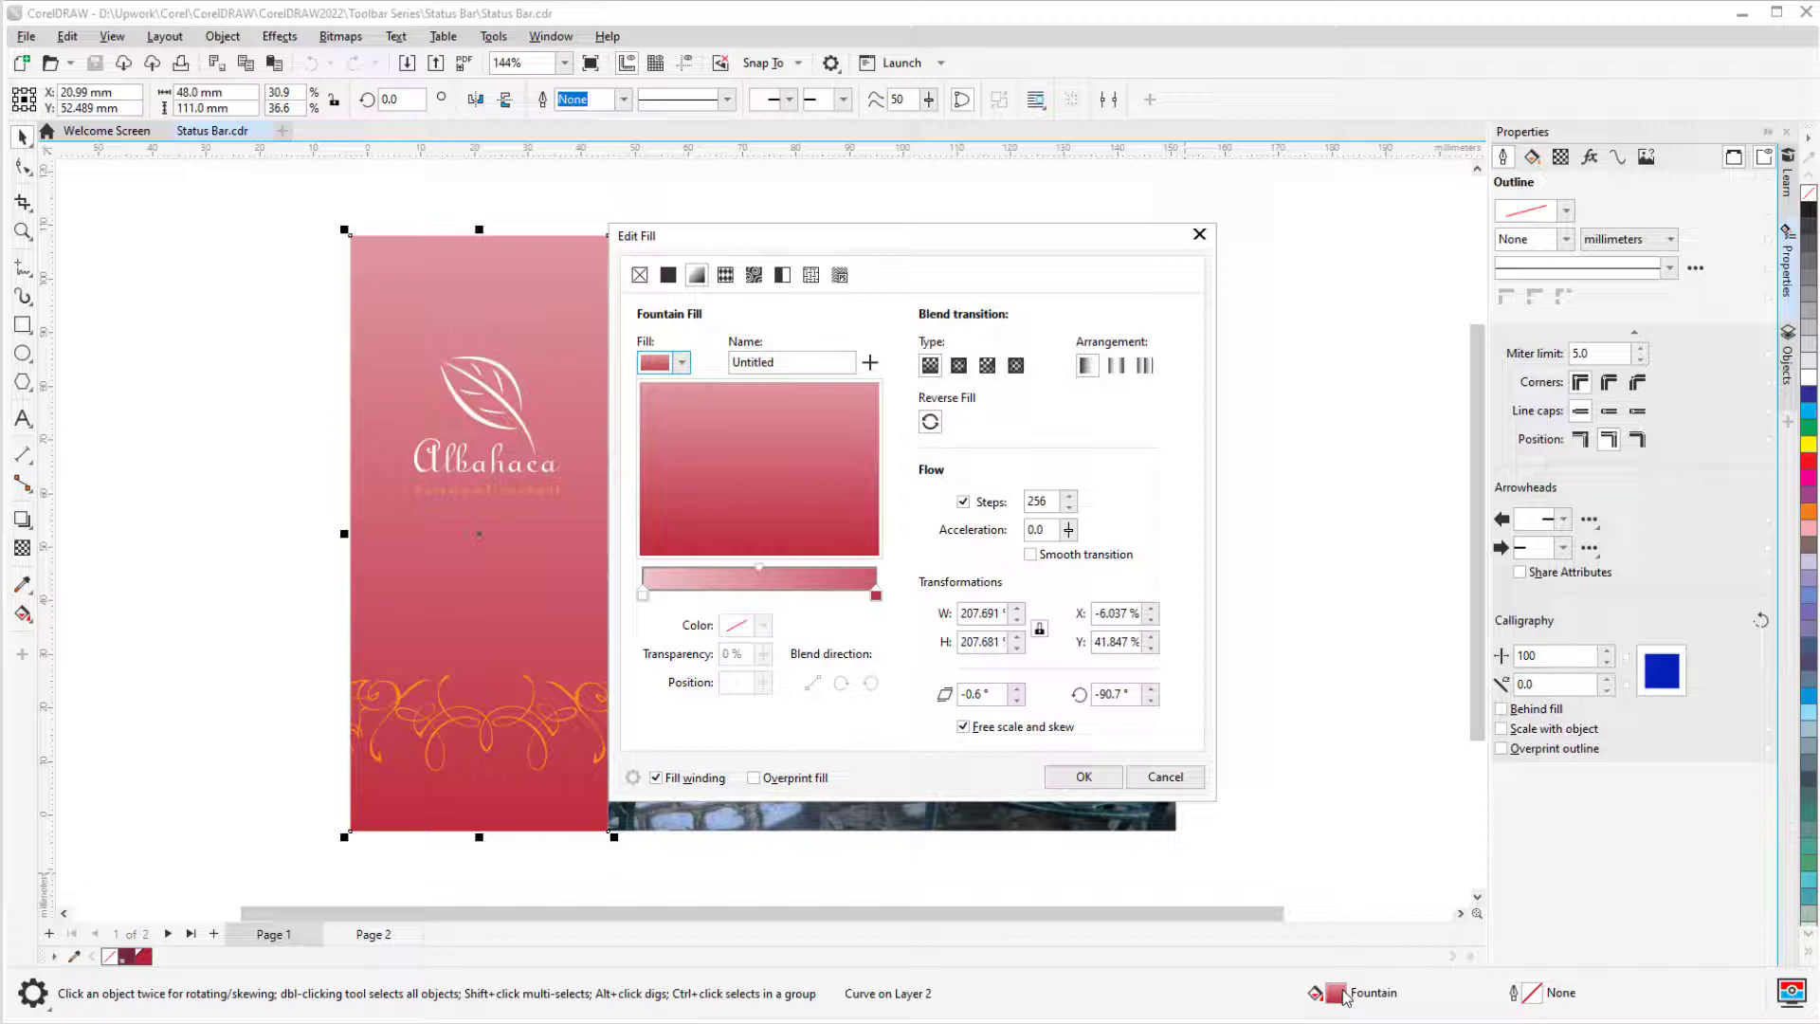
pyautogui.click(668, 275)
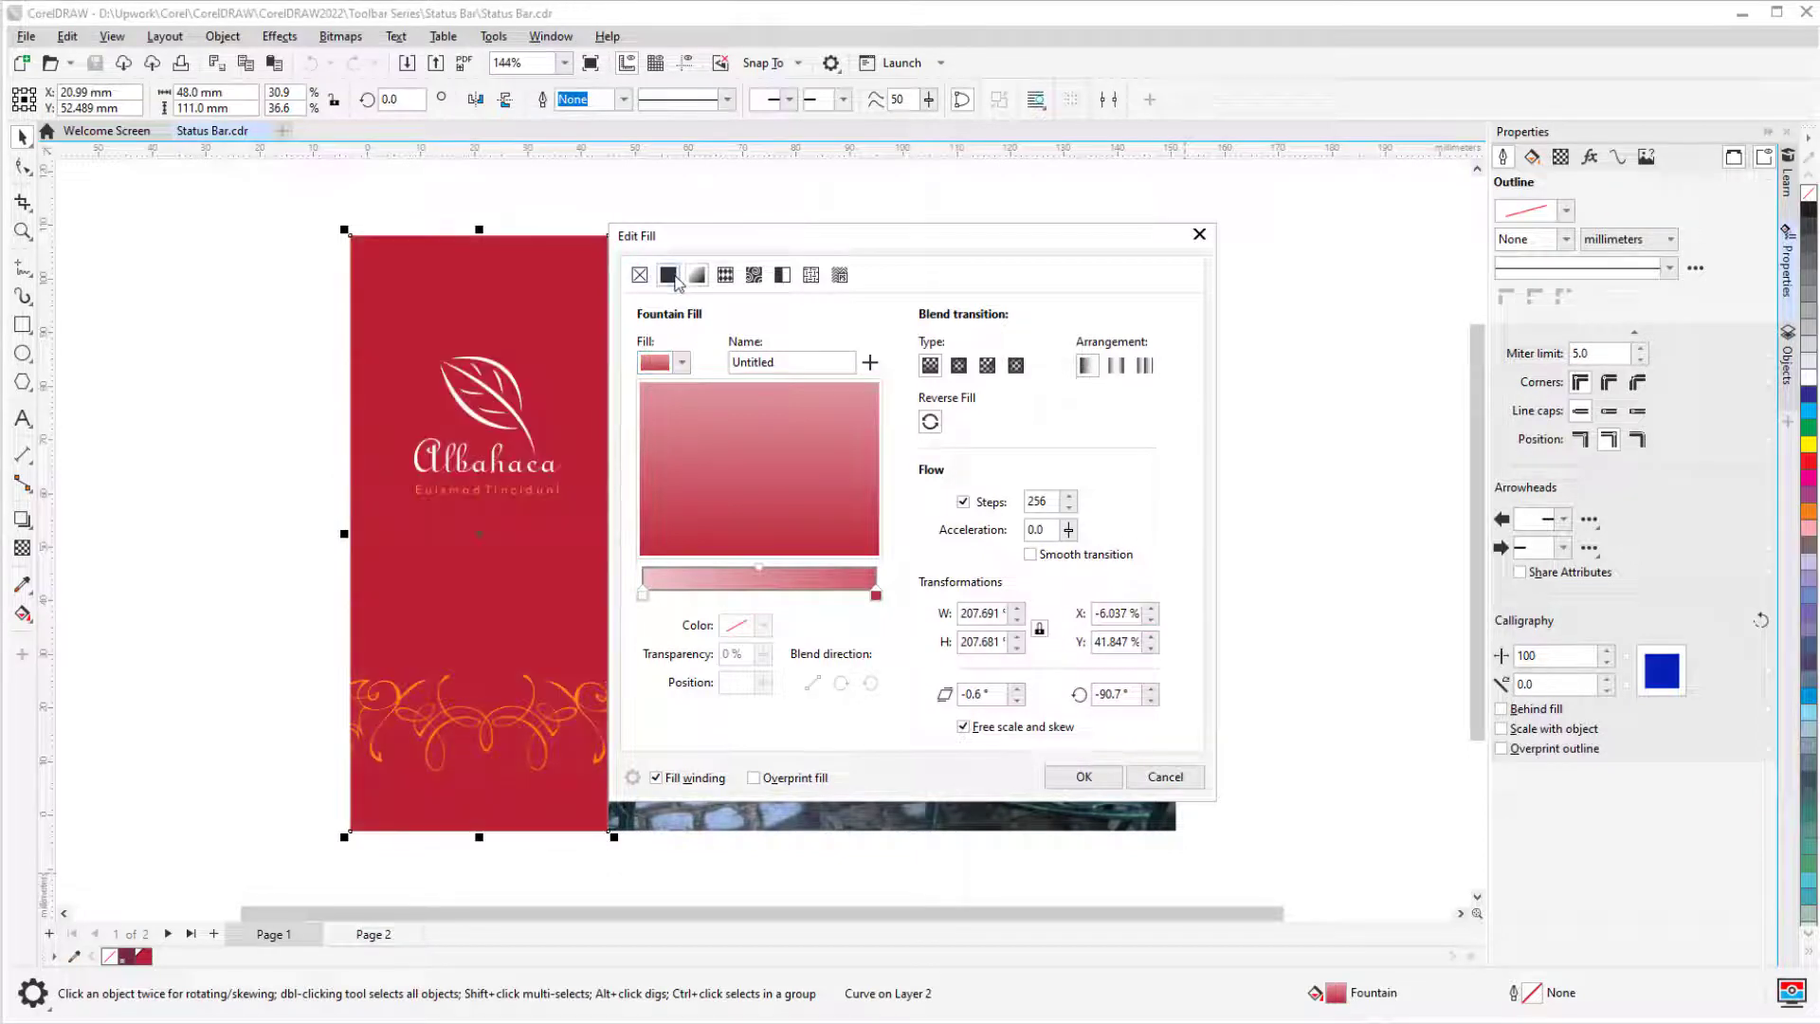
# Keep the solid red fill, add a 0.5 mm greyish-mauve outline, and enable Proof Colors.
pyautogui.click(1088, 775)
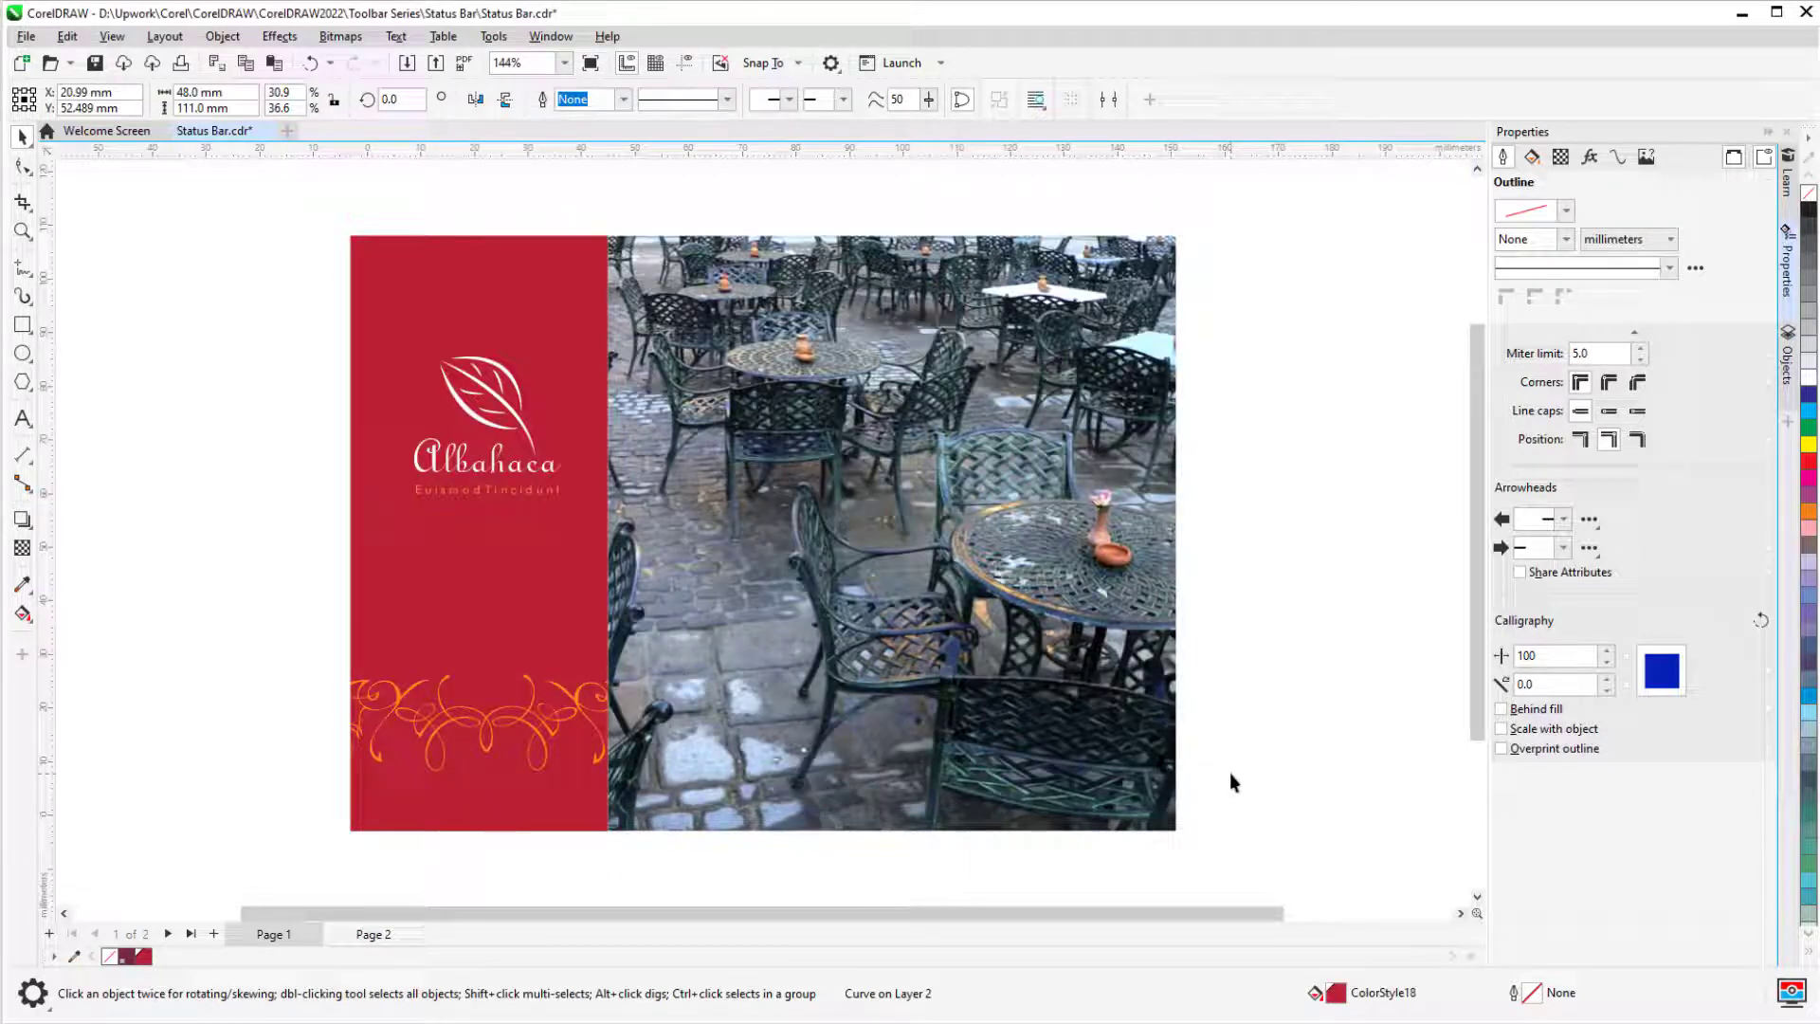
pyautogui.doubleClick(1534, 995)
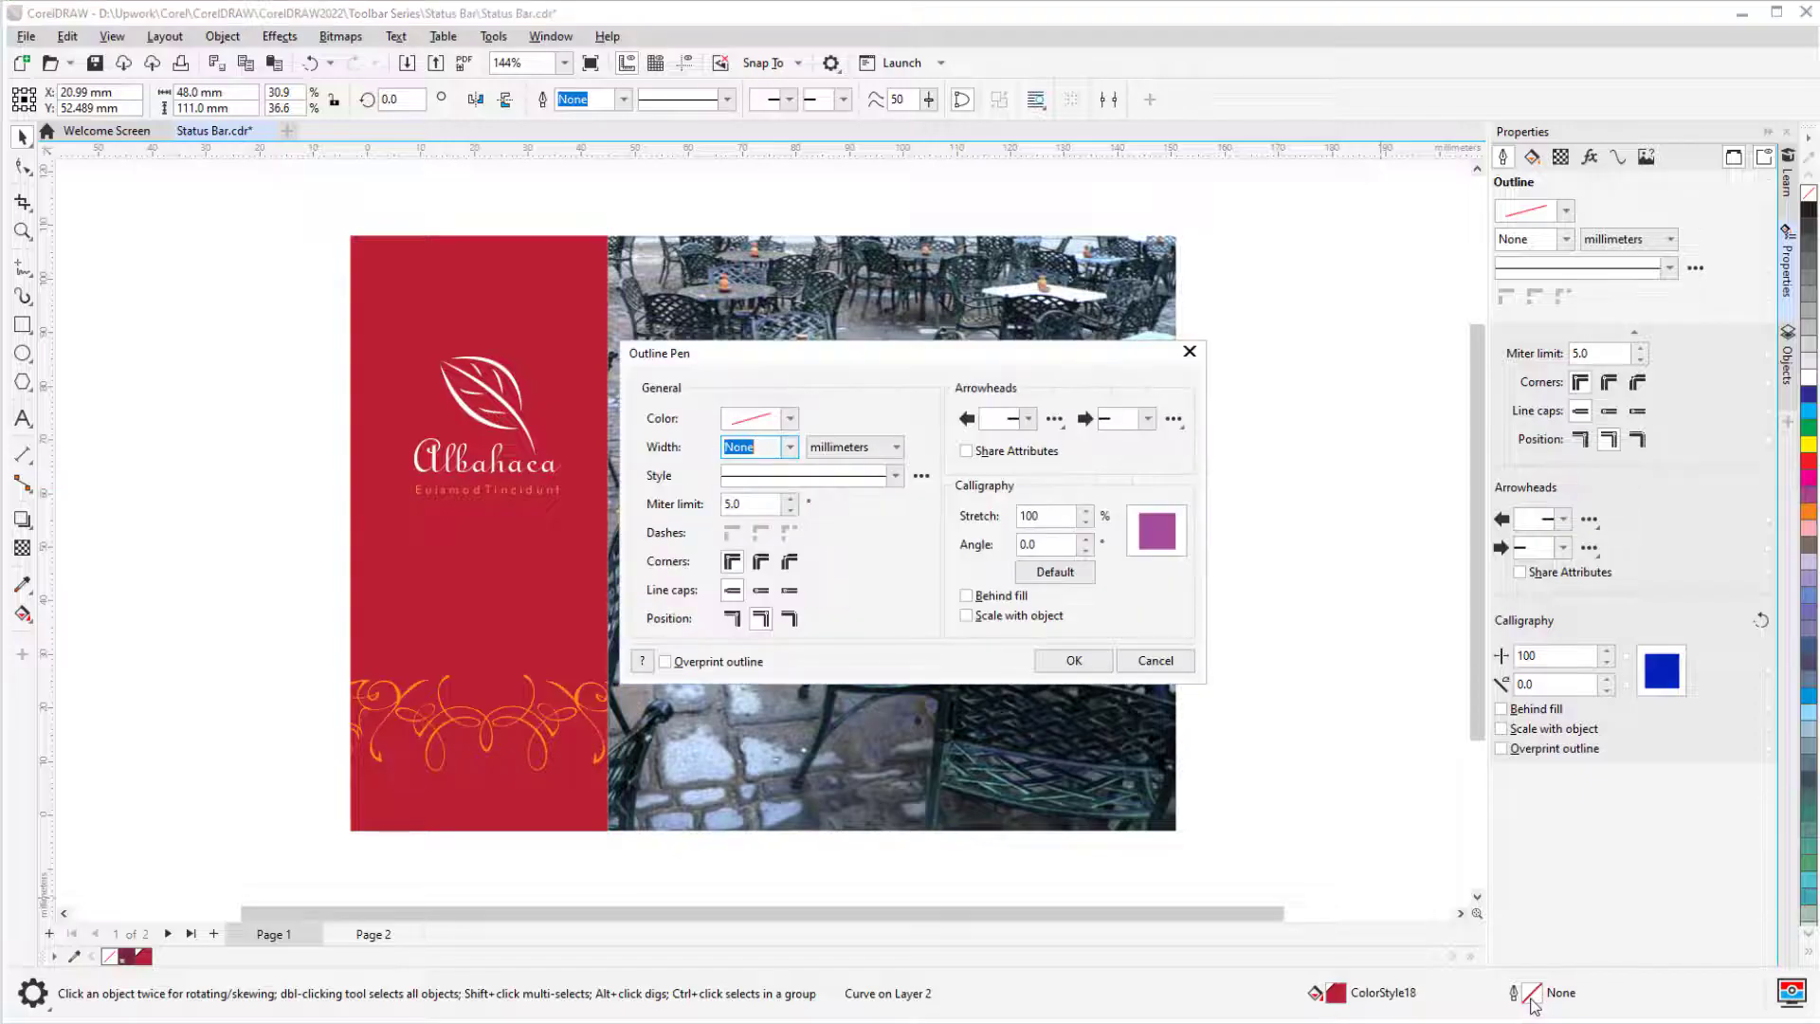
pyautogui.click(790, 446)
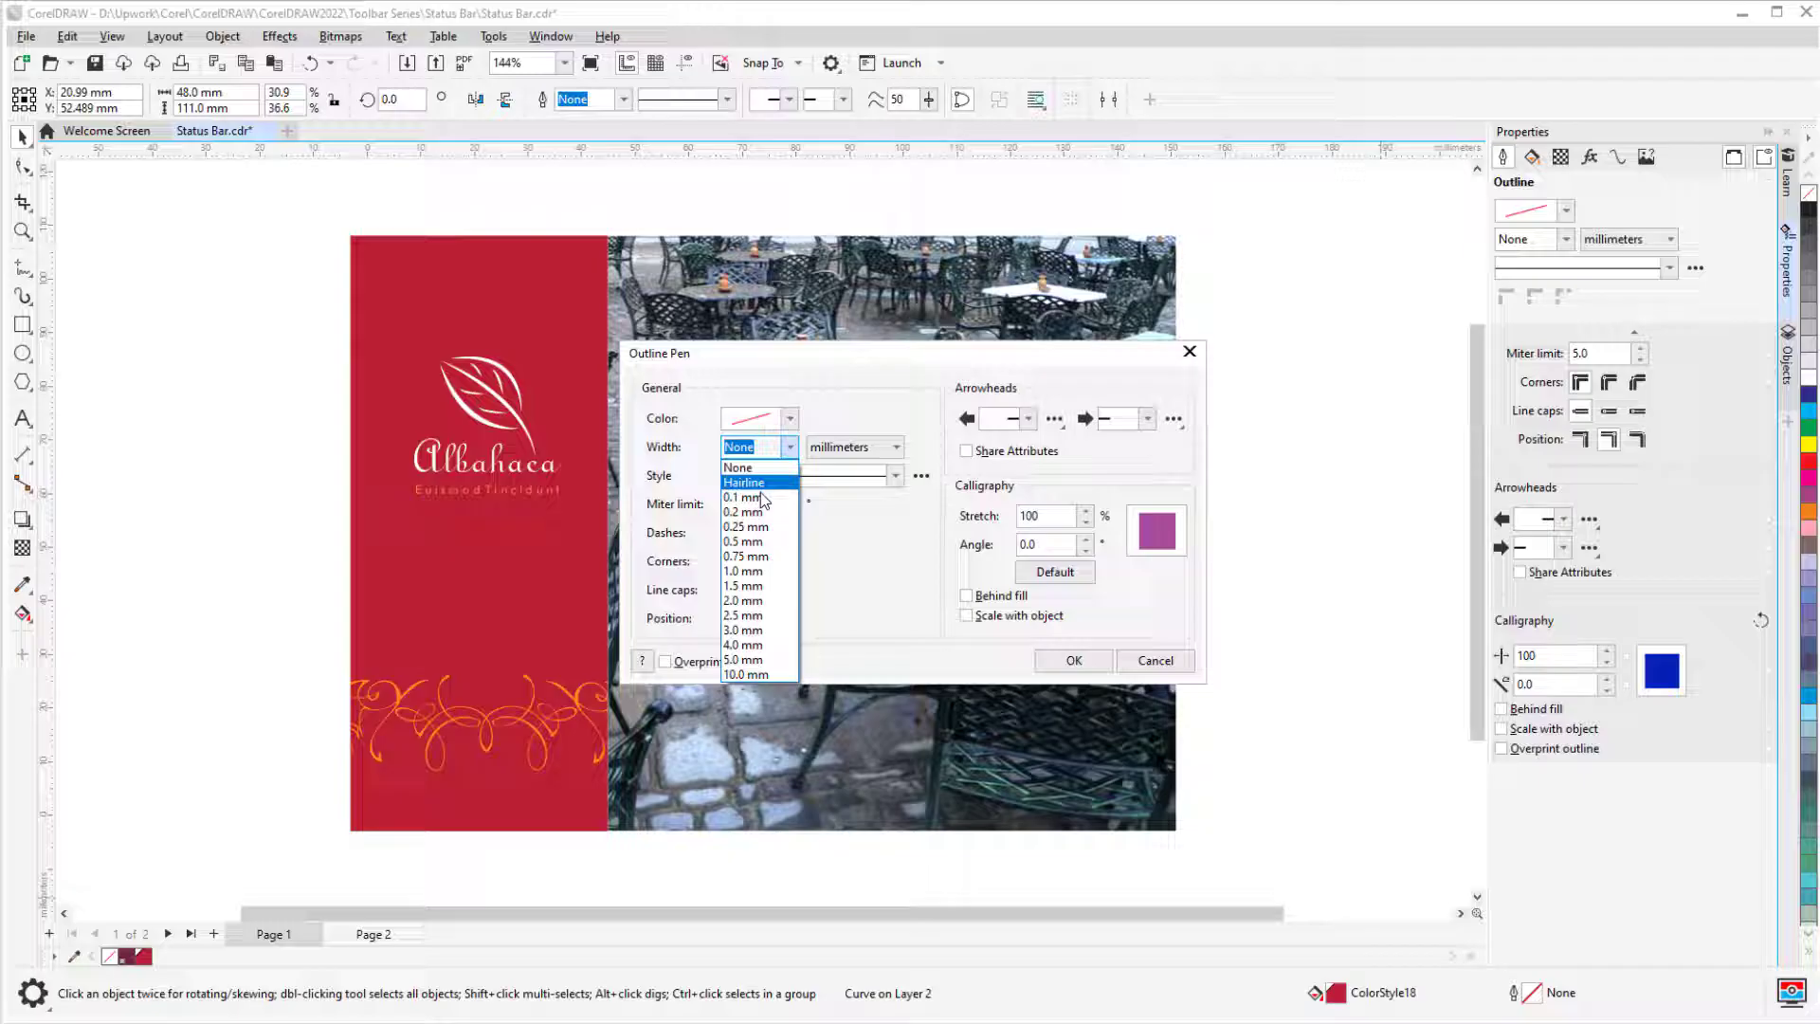
pyautogui.click(764, 547)
pyautogui.click(813, 479)
pyautogui.click(812, 540)
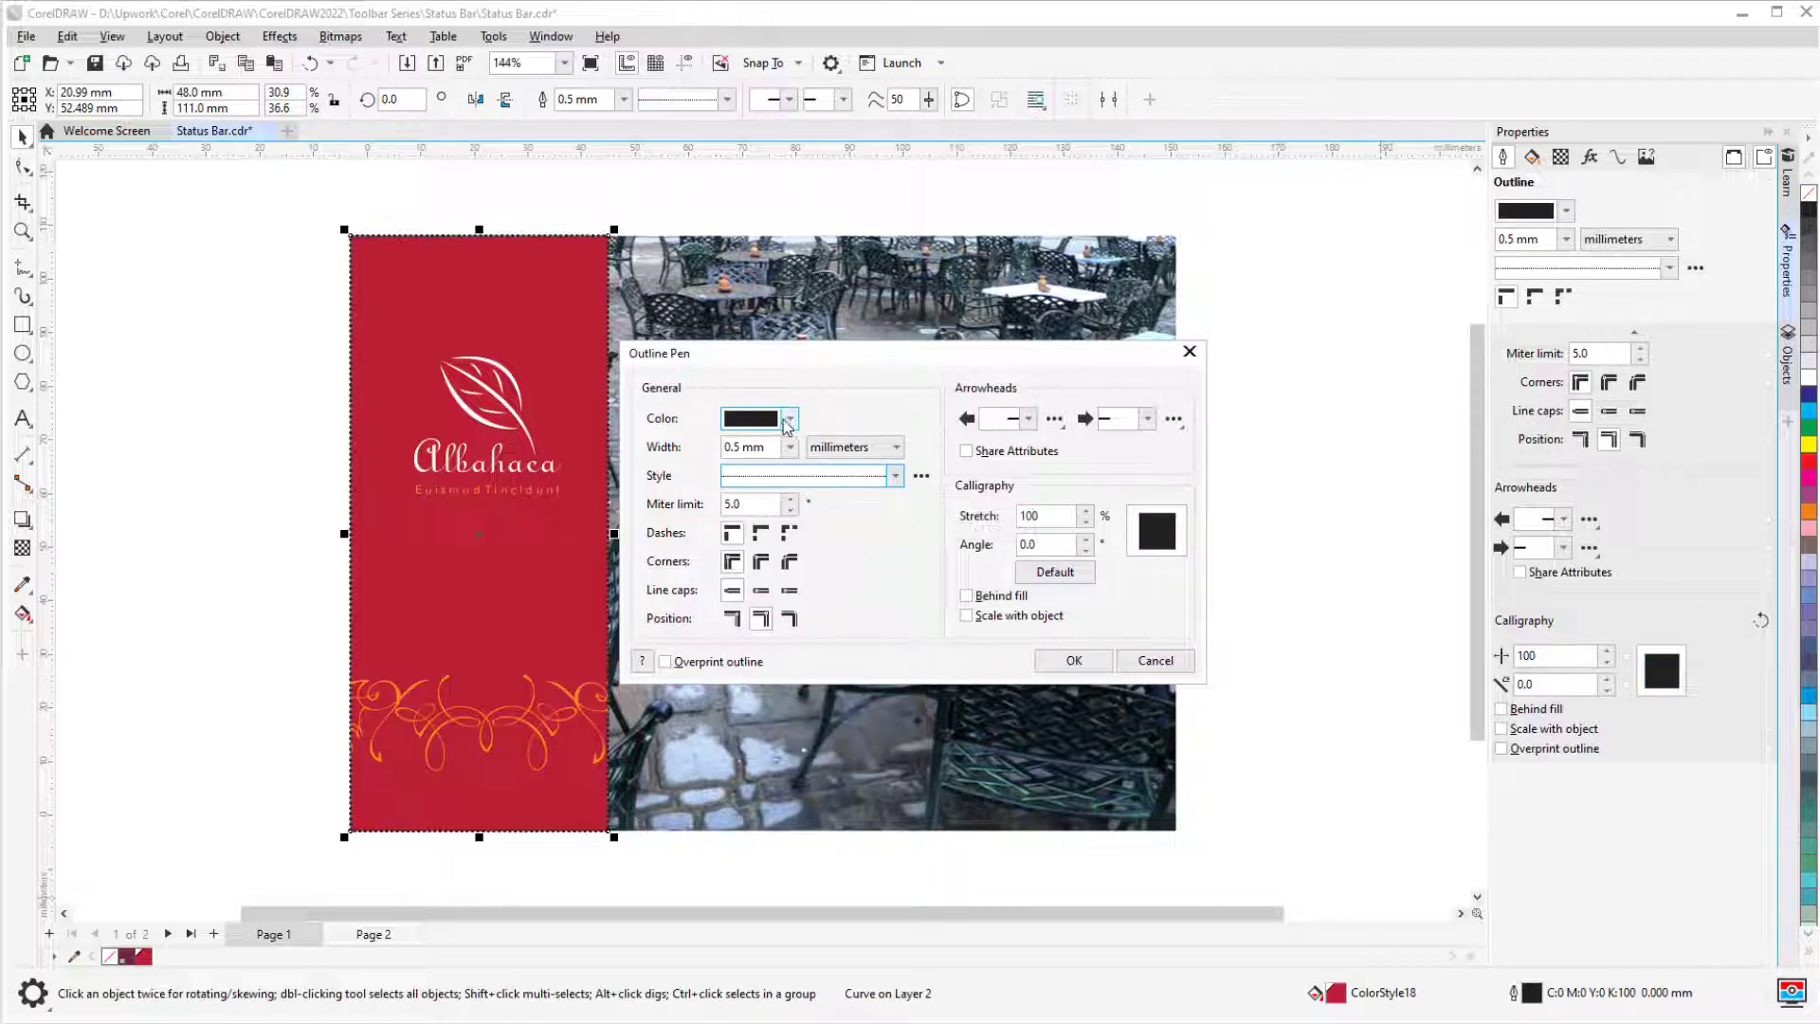
pyautogui.click(789, 418)
pyautogui.click(758, 531)
pyautogui.click(1074, 660)
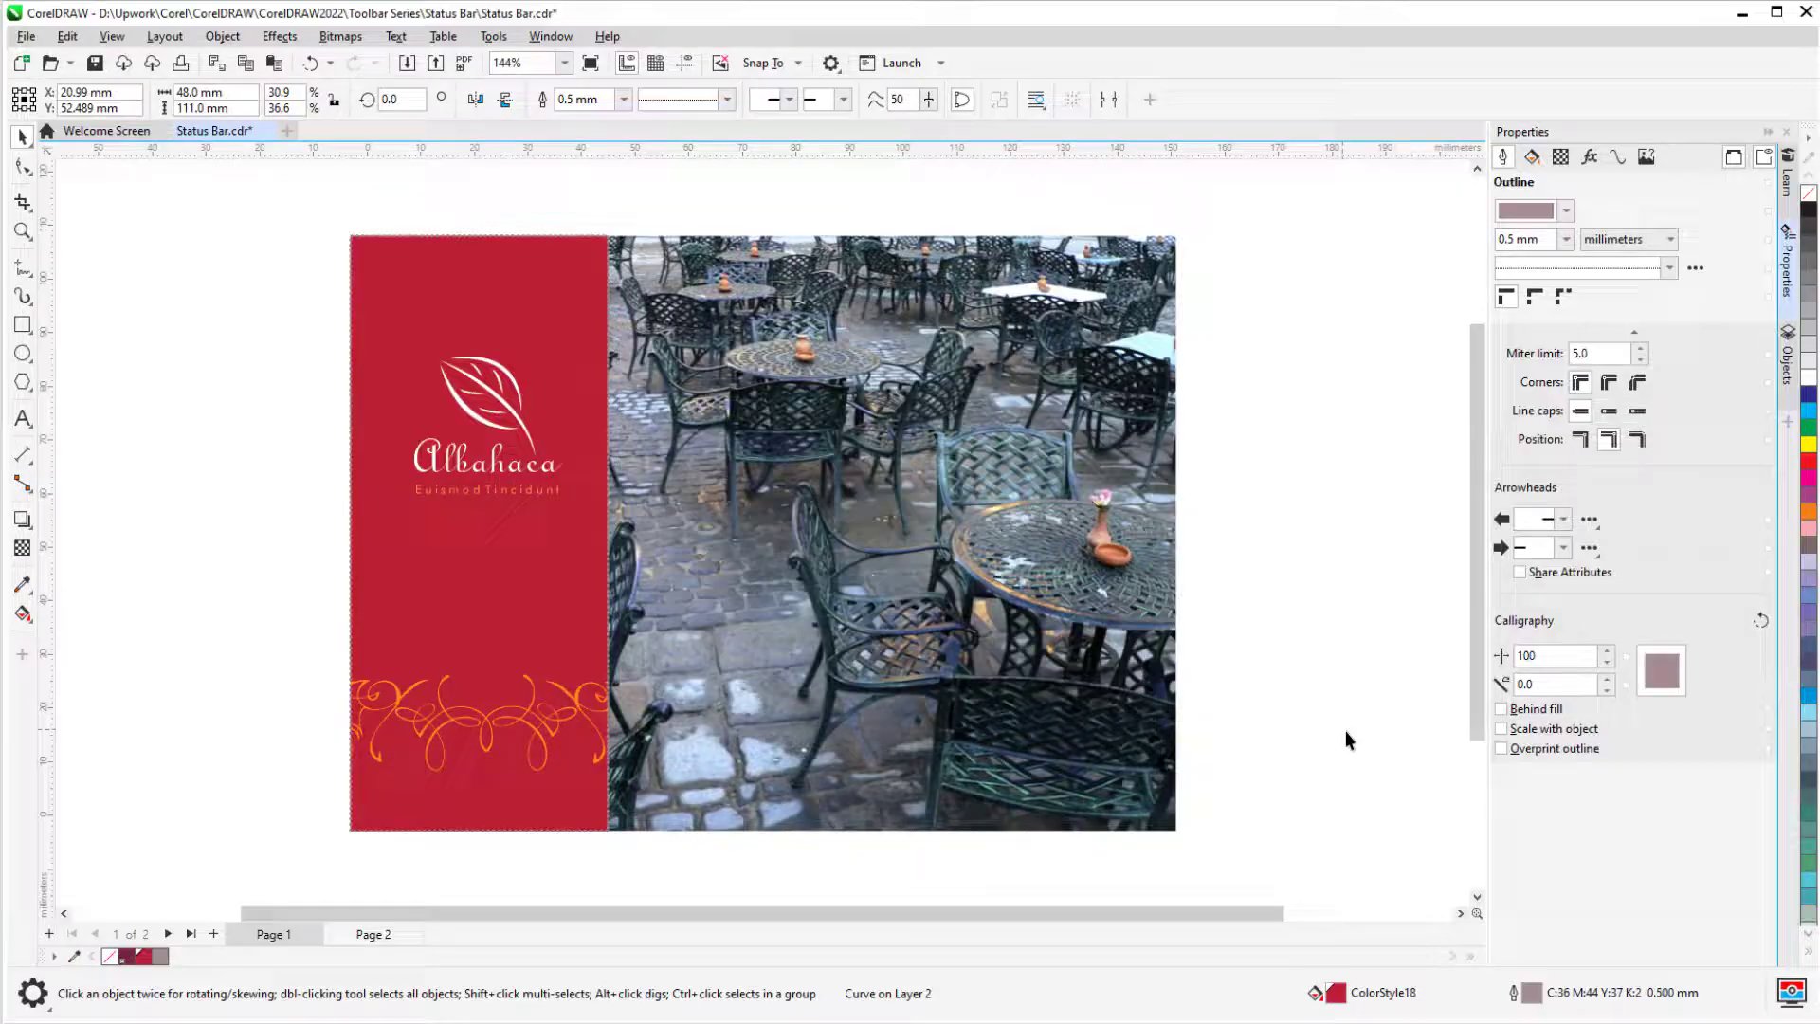
pyautogui.click(1790, 991)
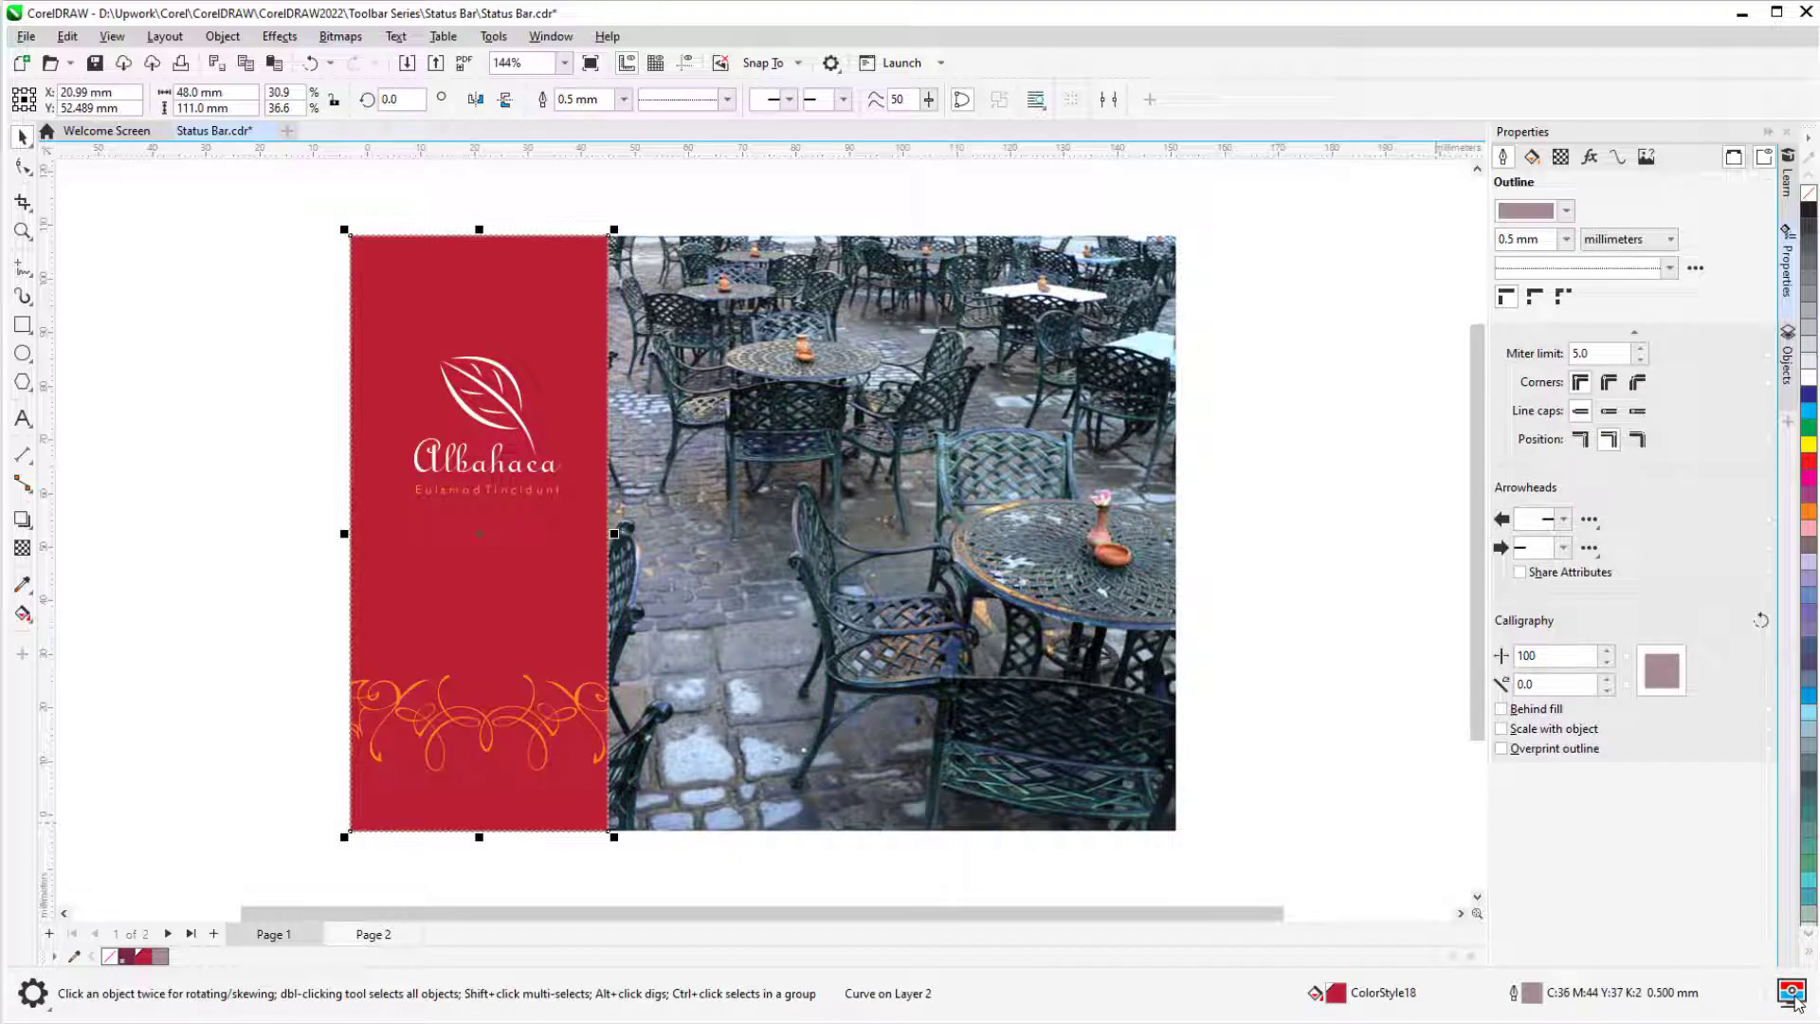
pyautogui.click(781, 832)
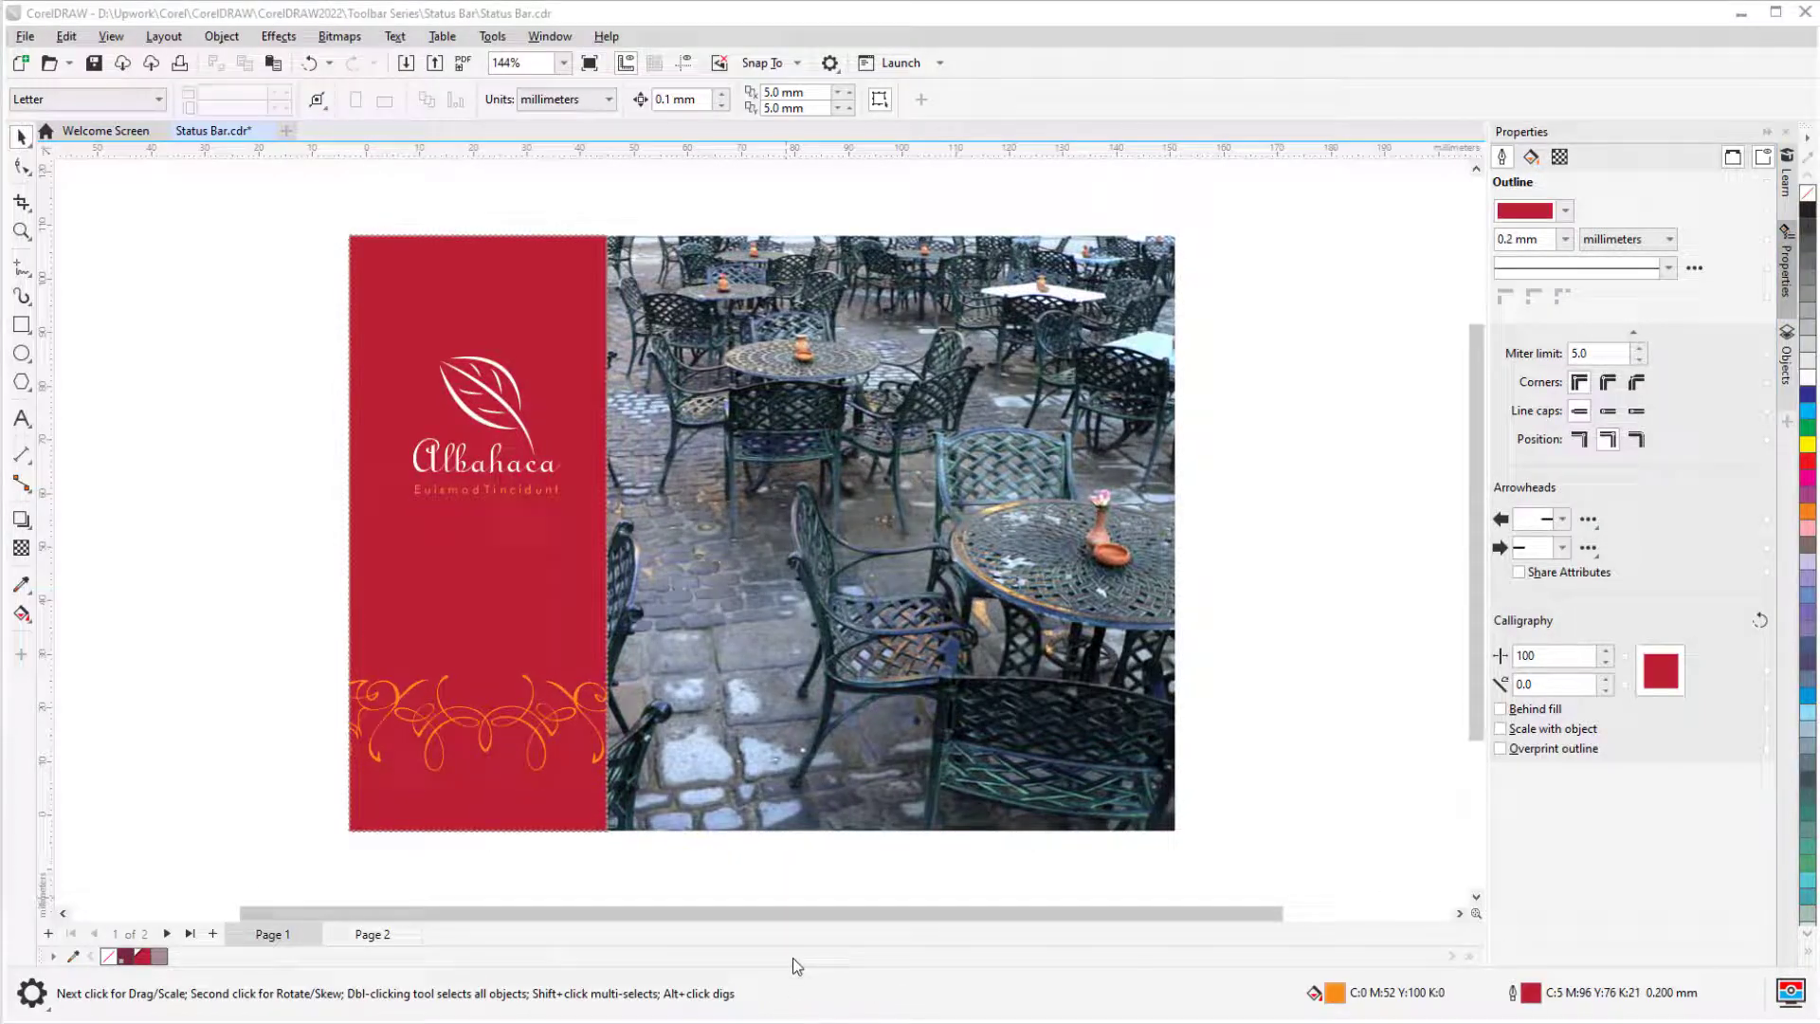
# Drag the 3D Effects, 3D Rotate and Add Noise bitmap commands onto the status bar.
pyautogui.rightClick(794, 1001)
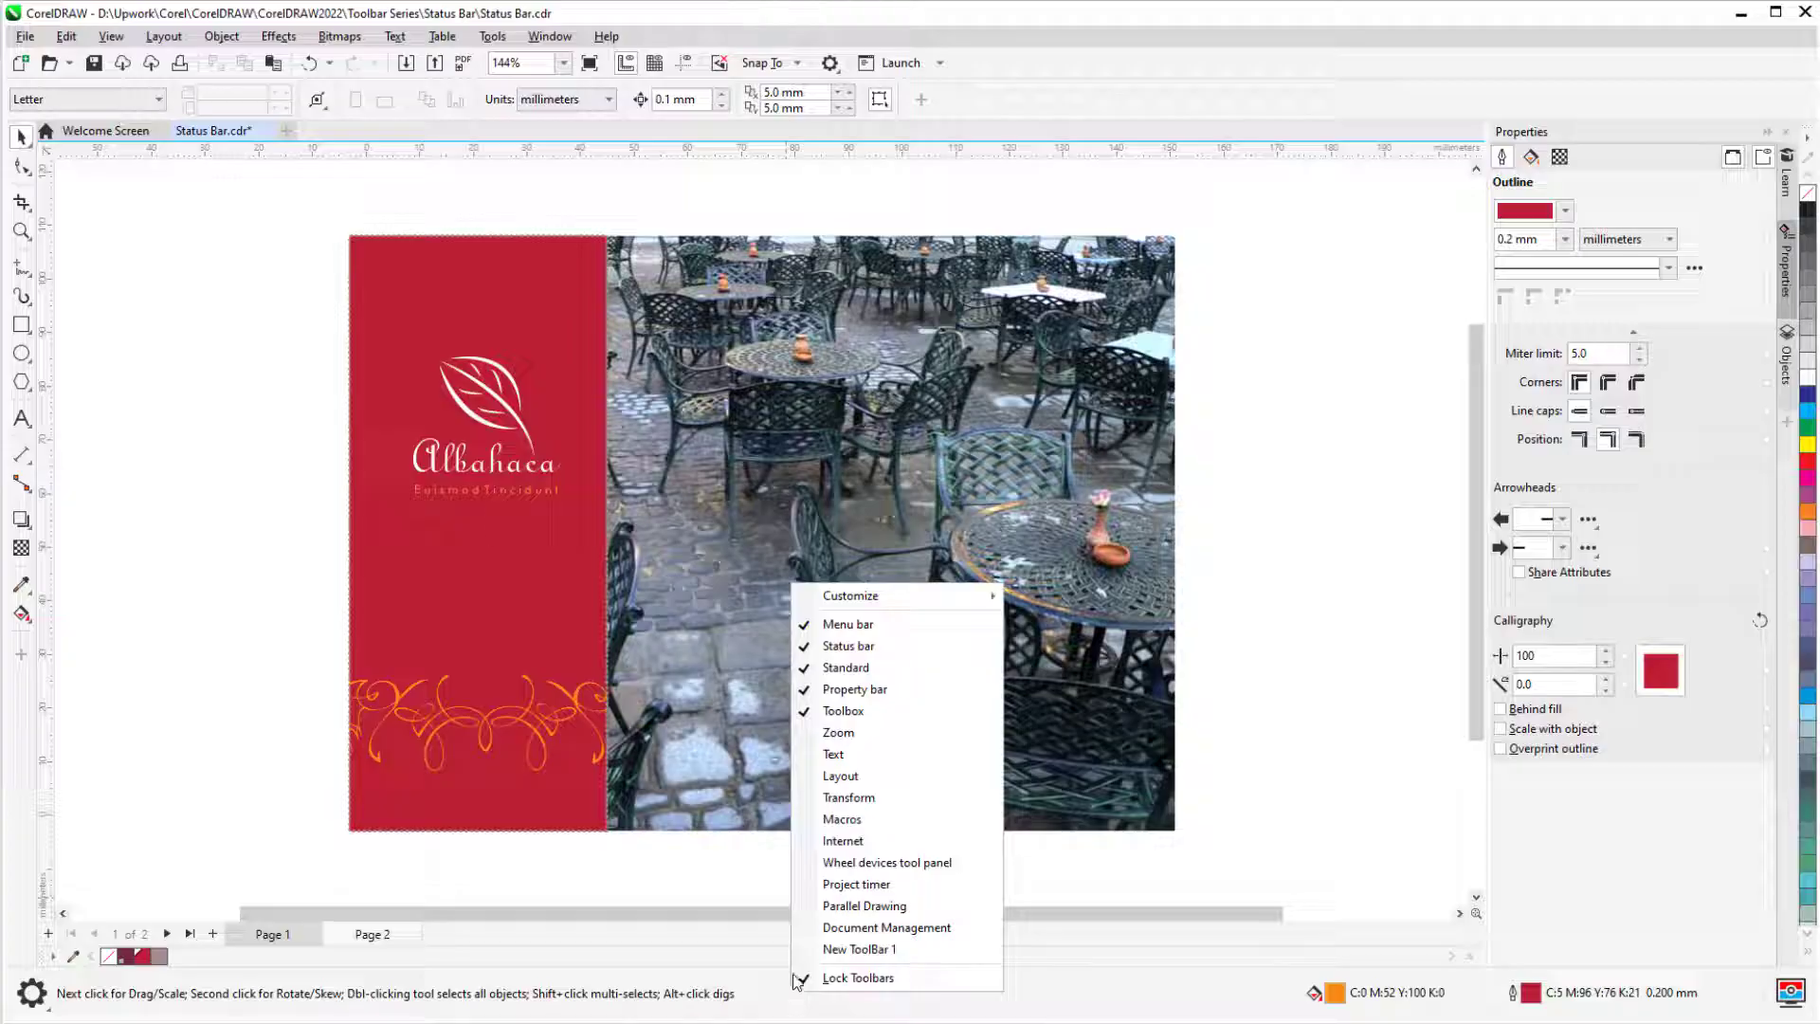
pyautogui.moveTo(922, 608)
pyautogui.moveTo(1127, 630)
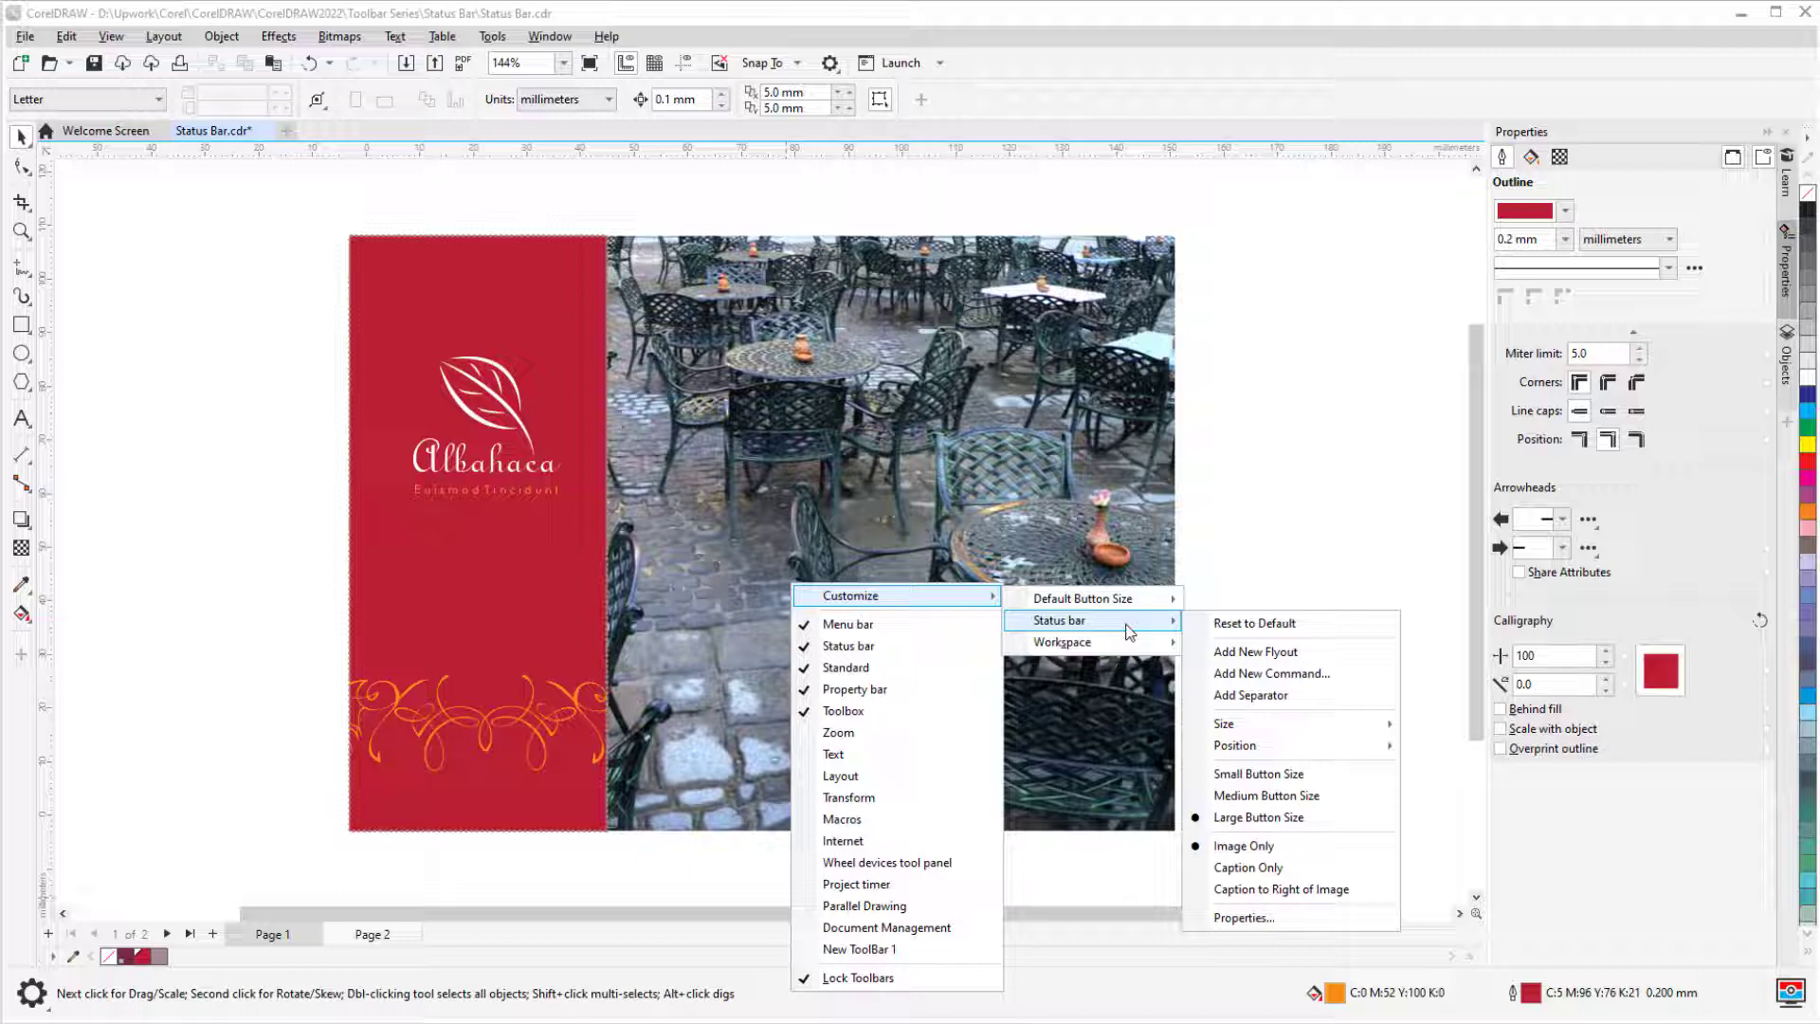
pyautogui.click(1331, 674)
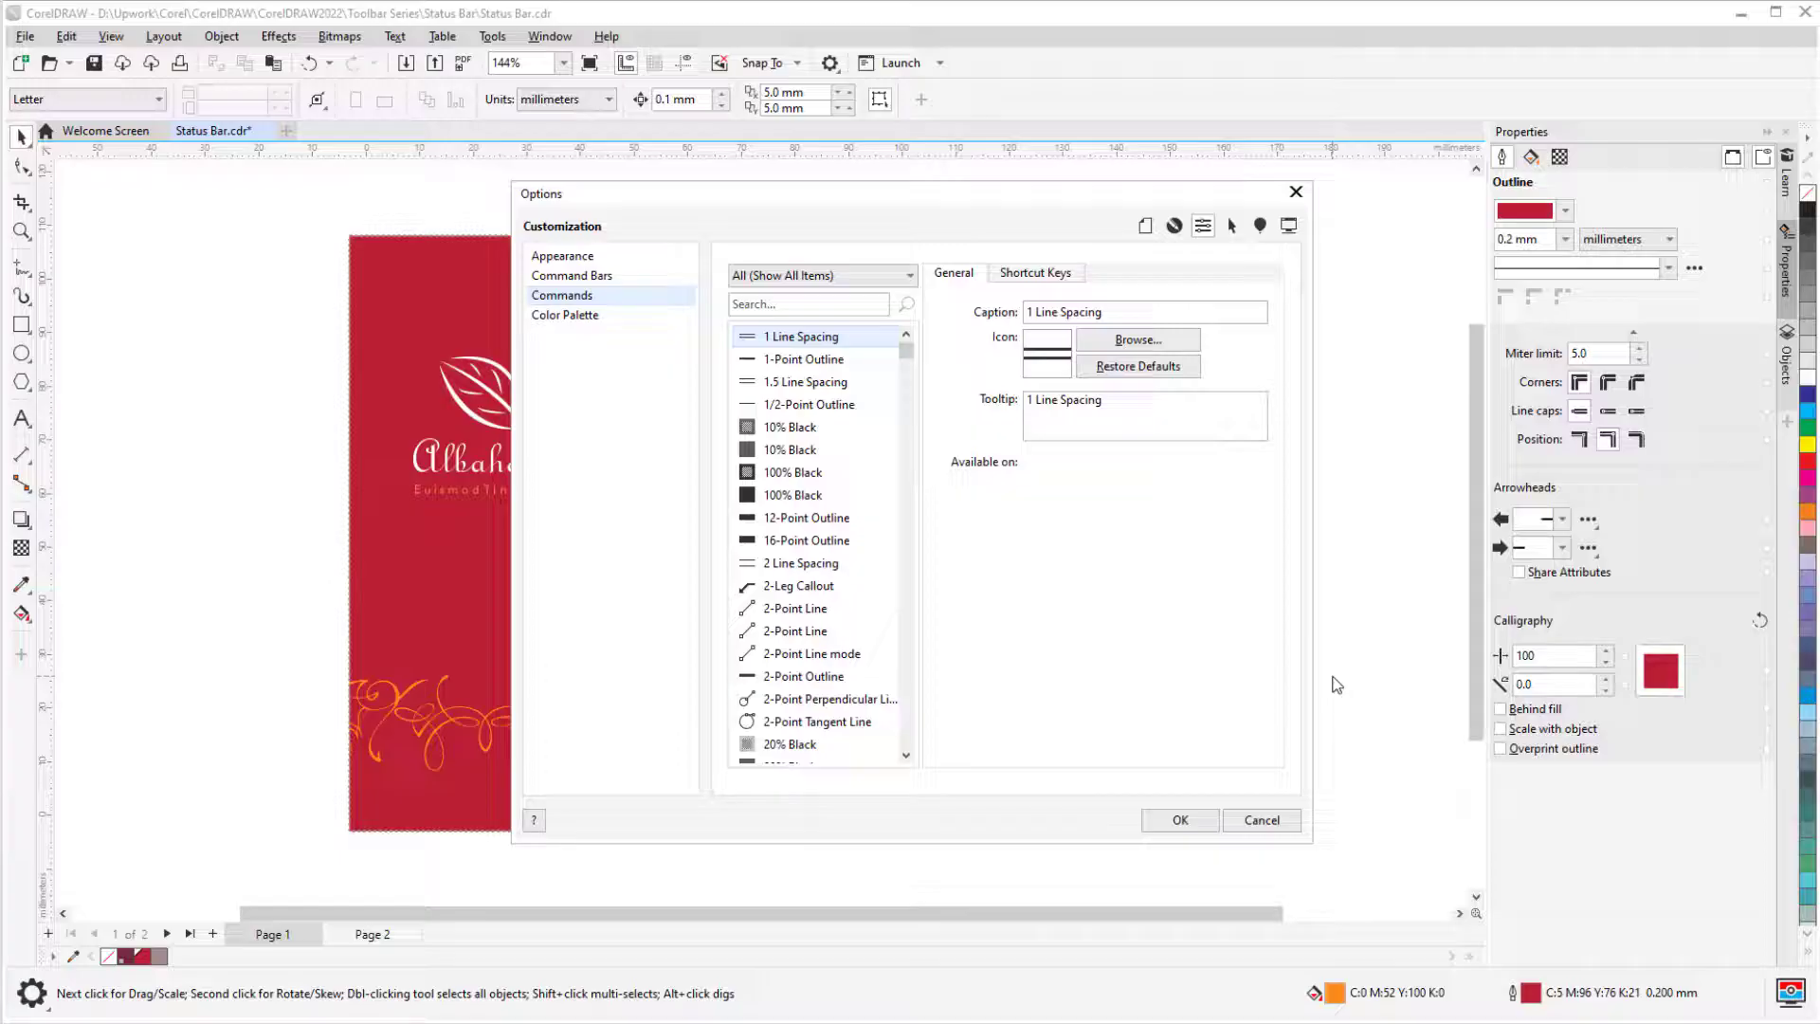
pyautogui.click(909, 276)
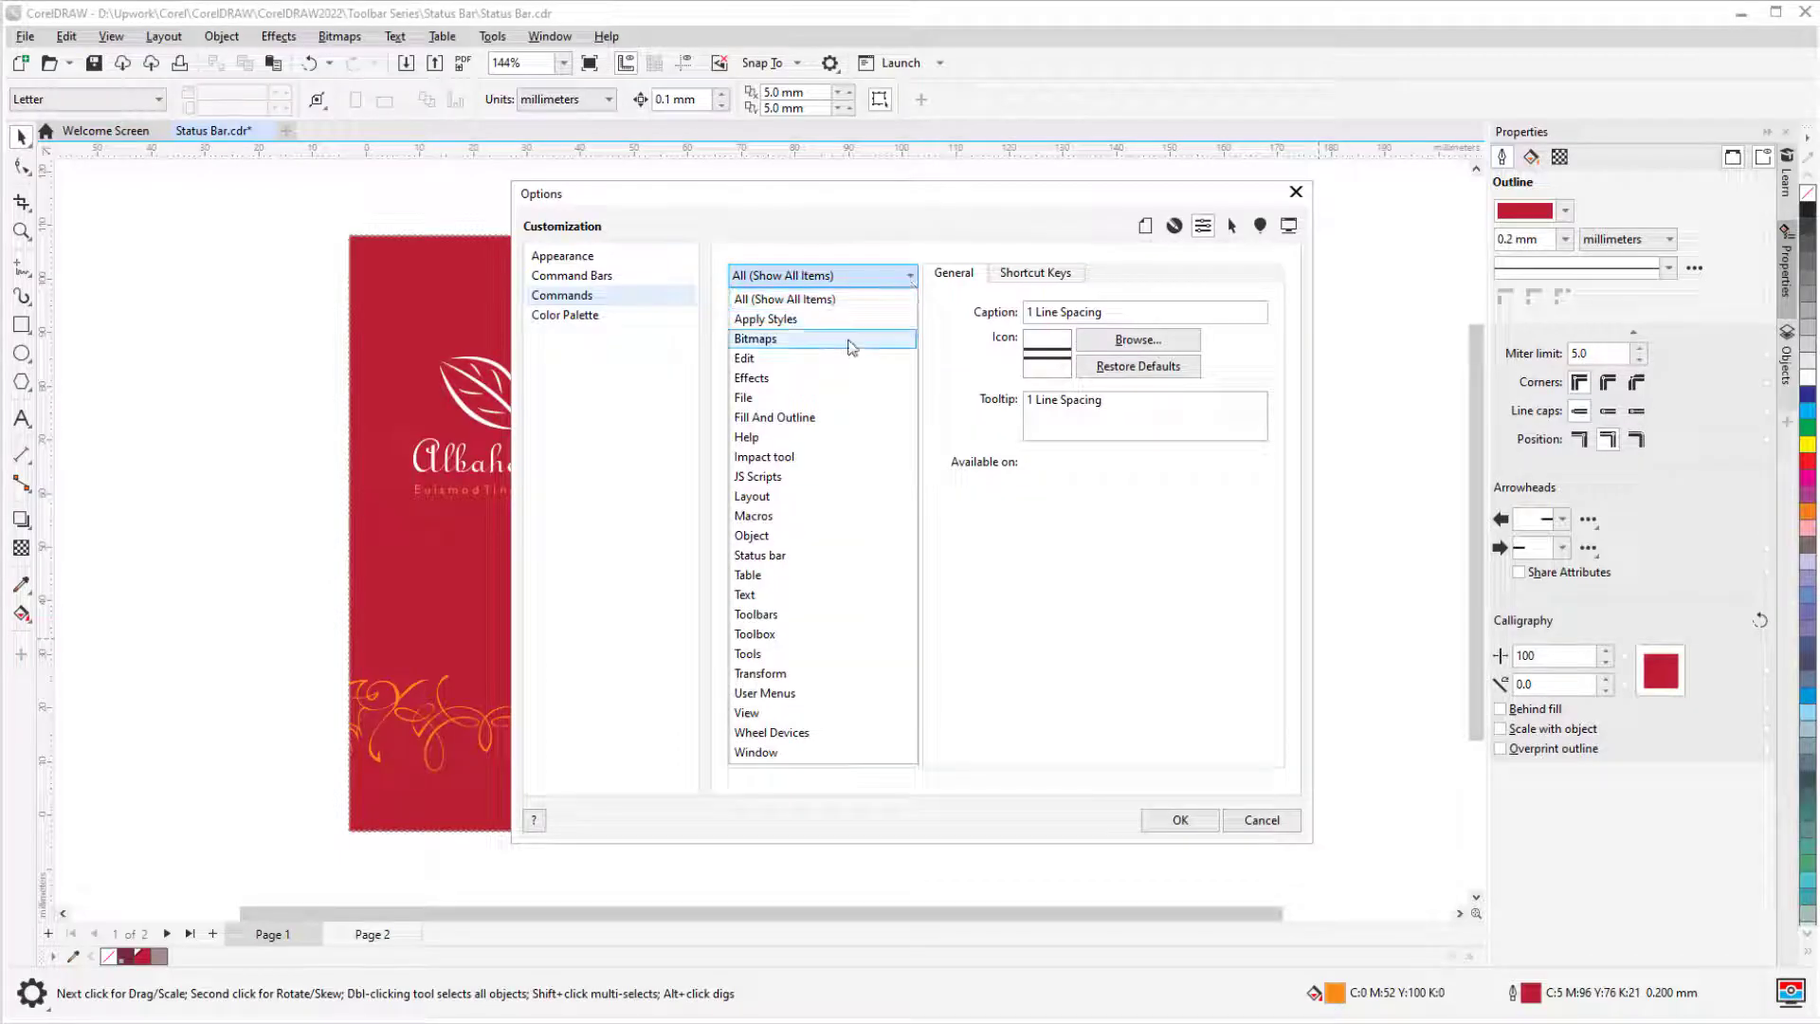
pyautogui.click(844, 341)
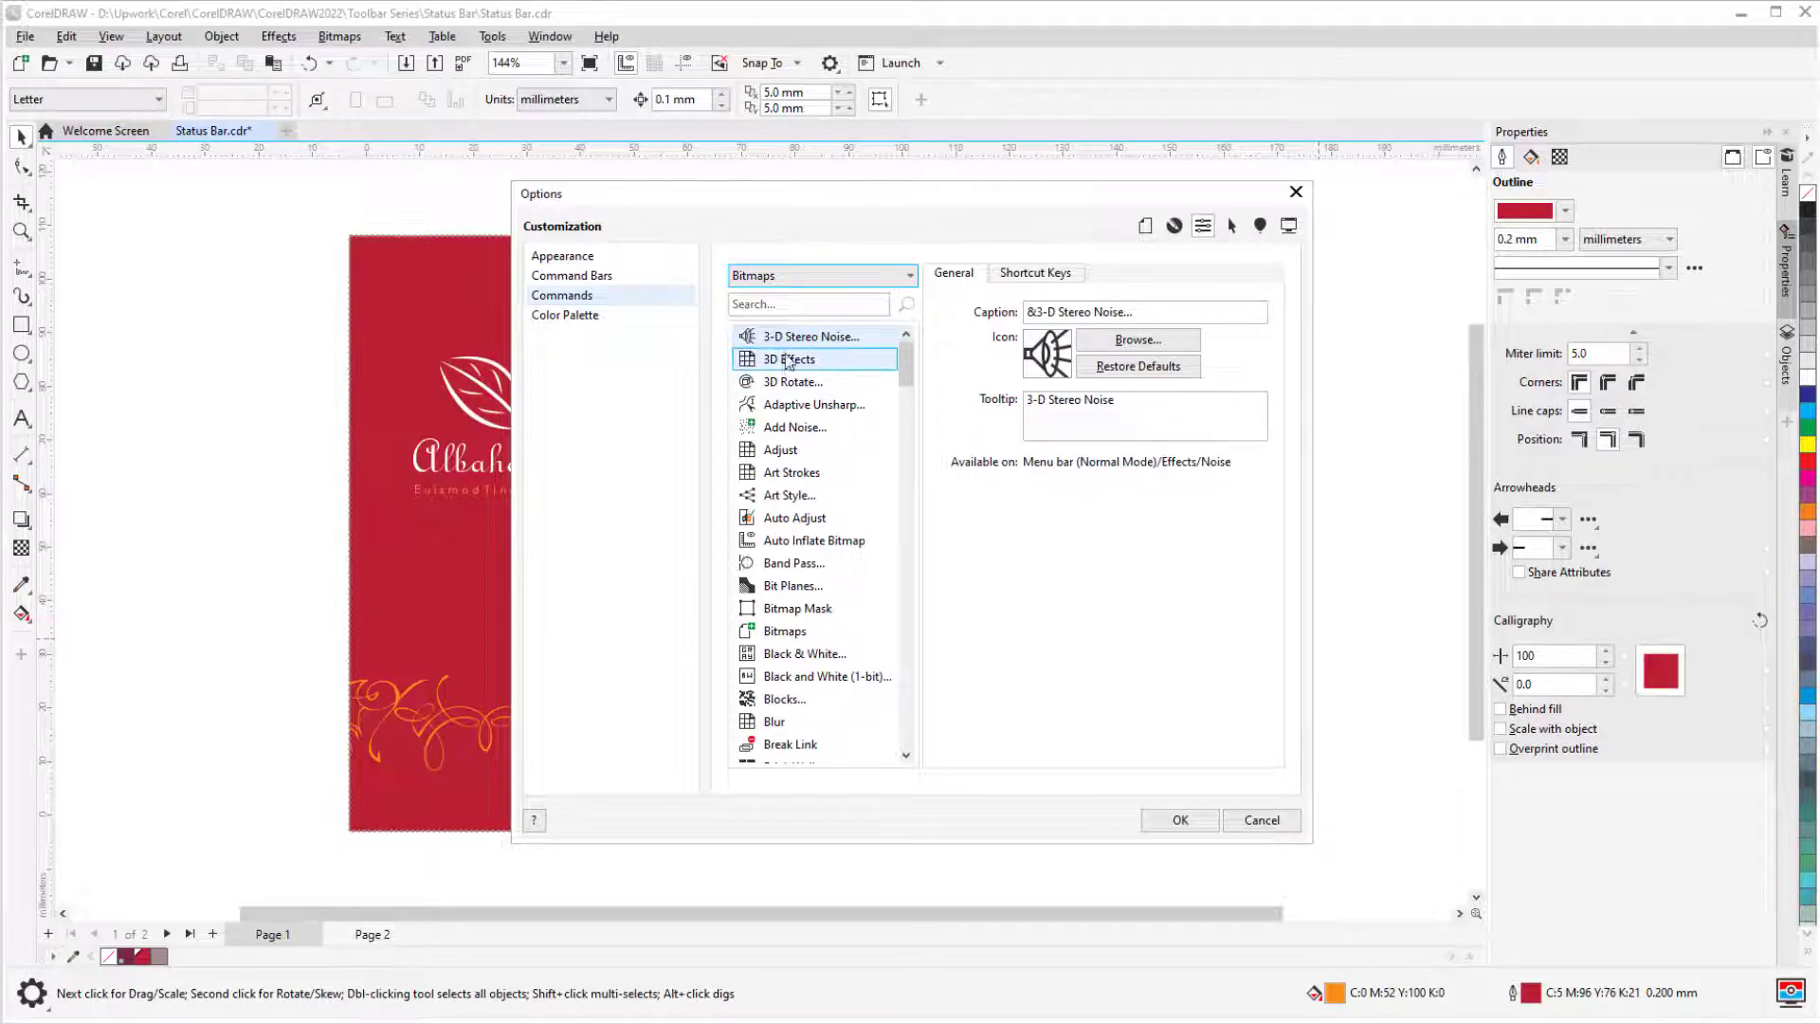
pyautogui.moveTo(815, 360); pyautogui.dragTo(801, 992)
pyautogui.moveTo(865, 700); pyautogui.dragTo(796, 991)
pyautogui.click(813, 403)
pyautogui.moveTo(807, 442); pyautogui.dragTo(925, 885)
# Close Options and add a separator among the status bar command icons.
pyautogui.click(1179, 817)
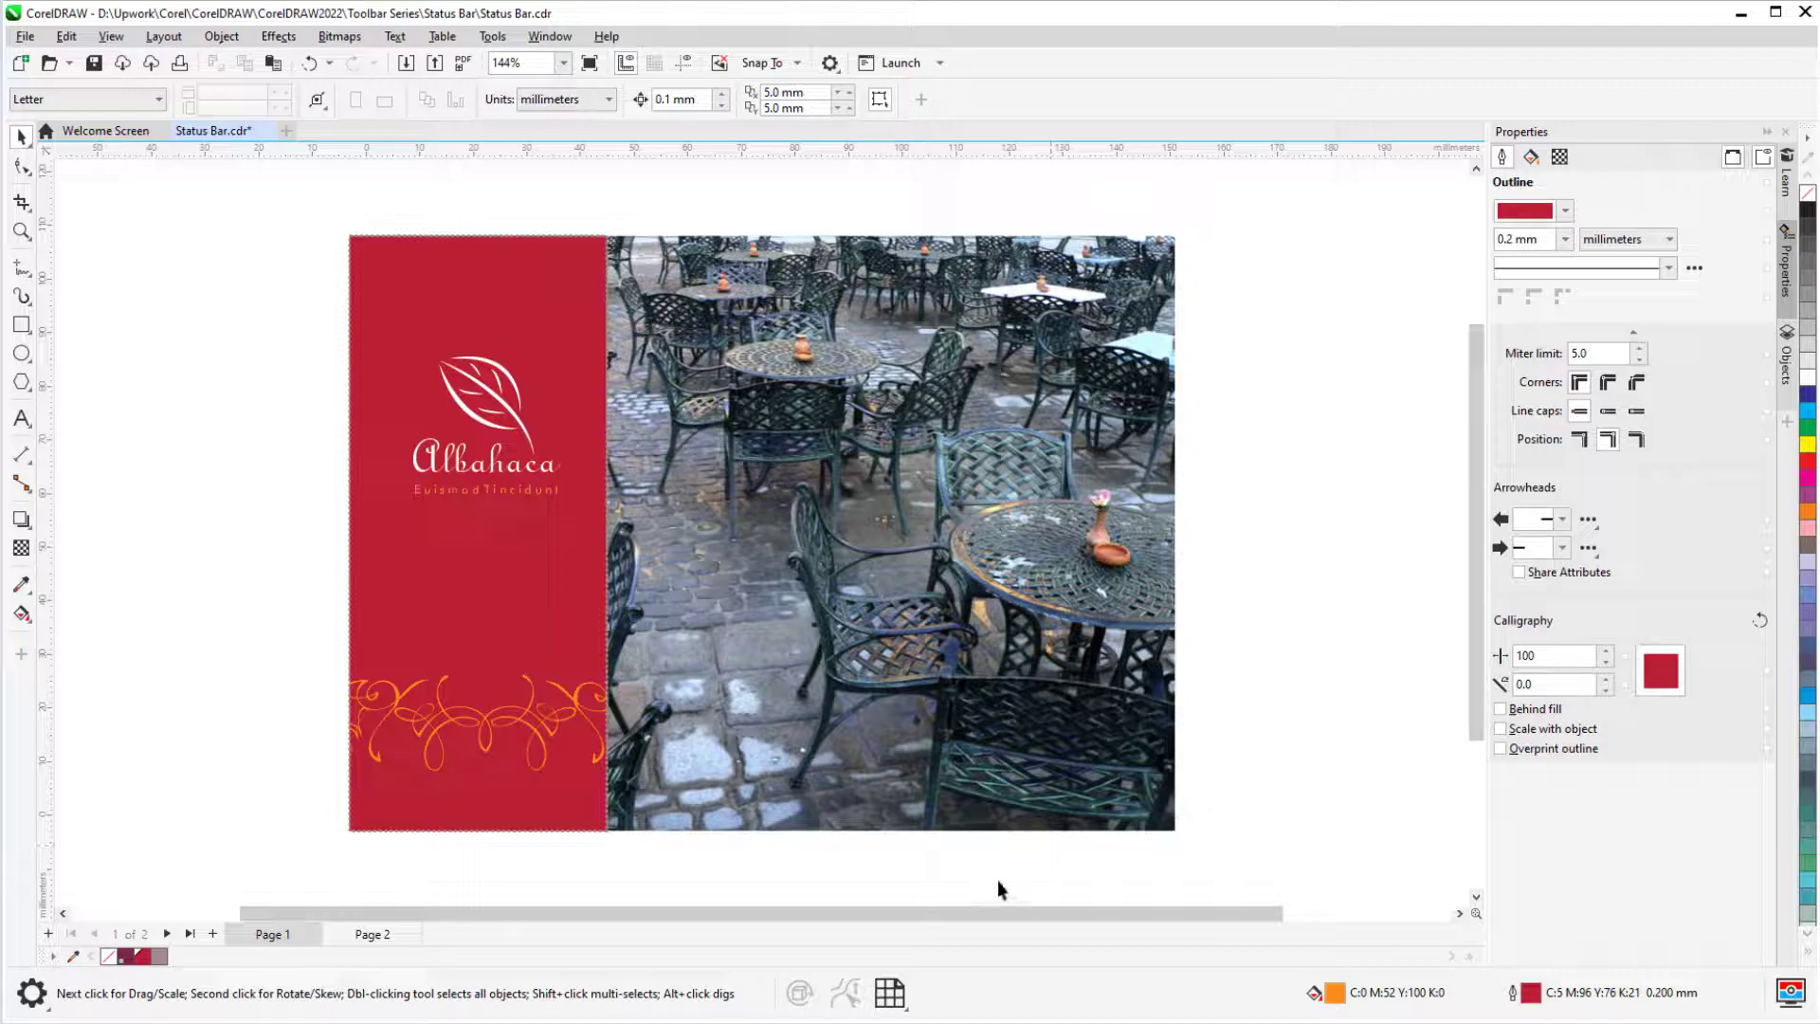
pyautogui.rightClick(897, 1000)
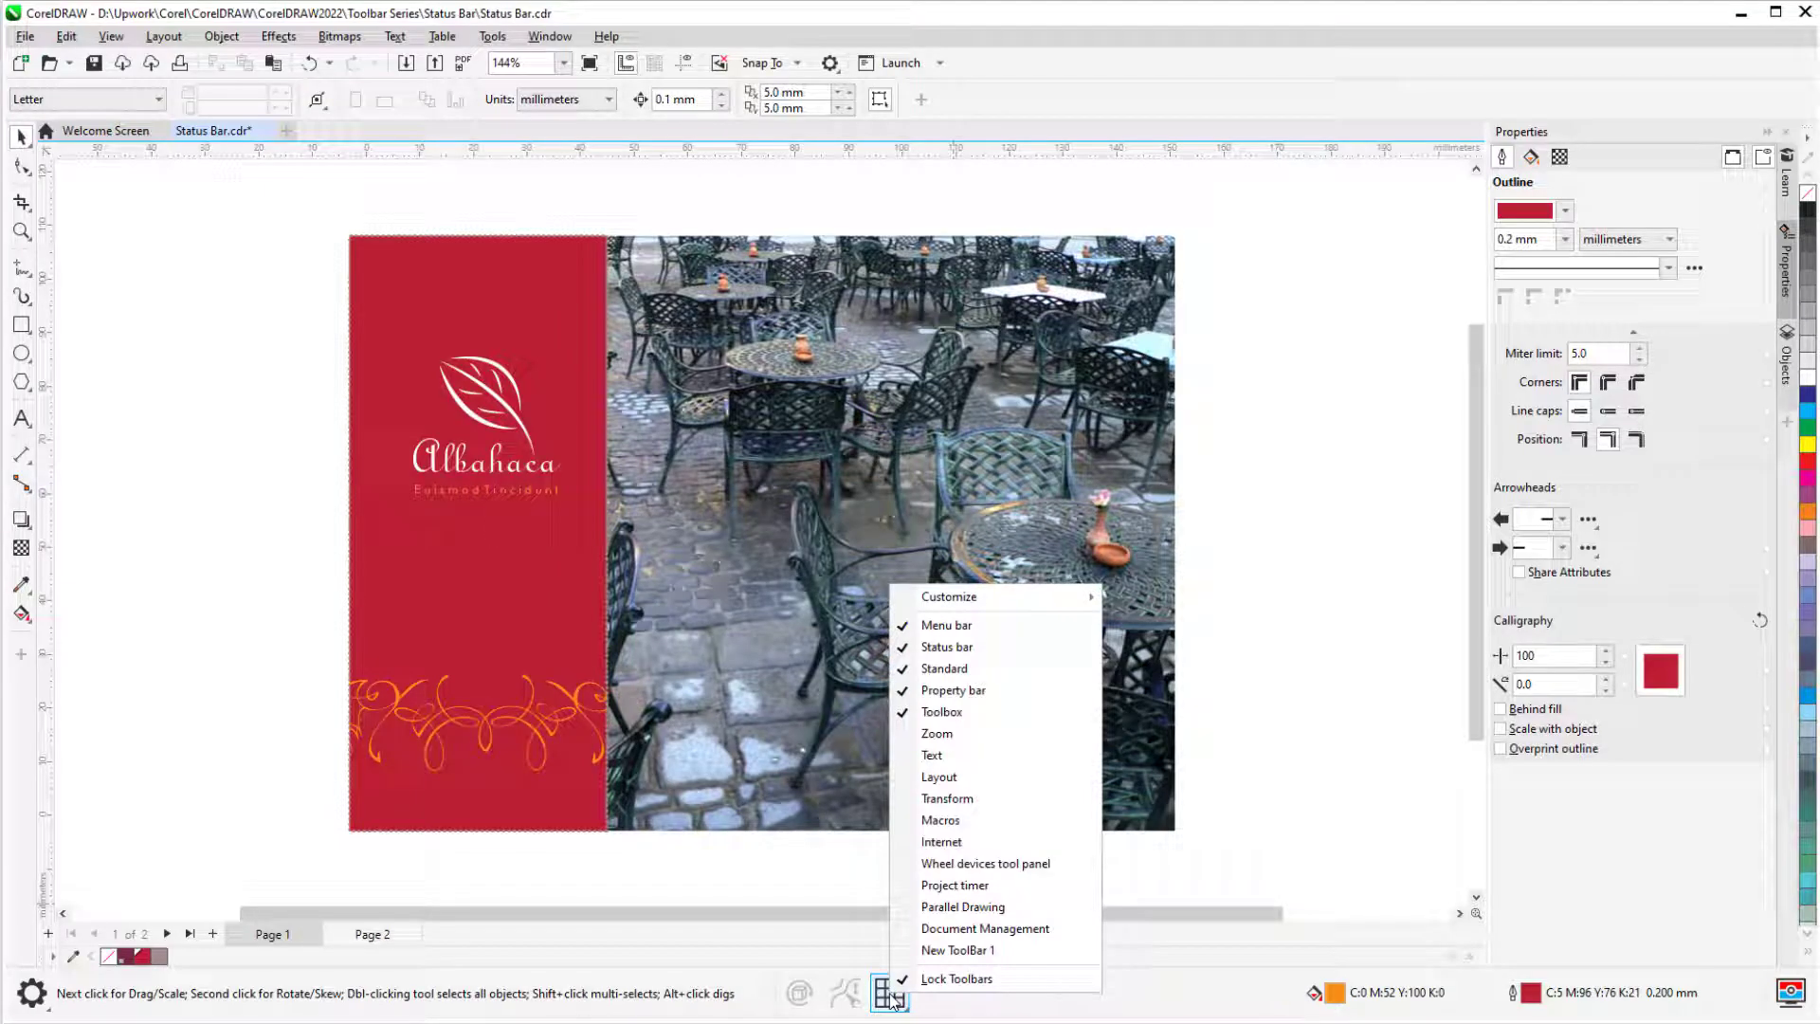
pyautogui.moveTo(1077, 595)
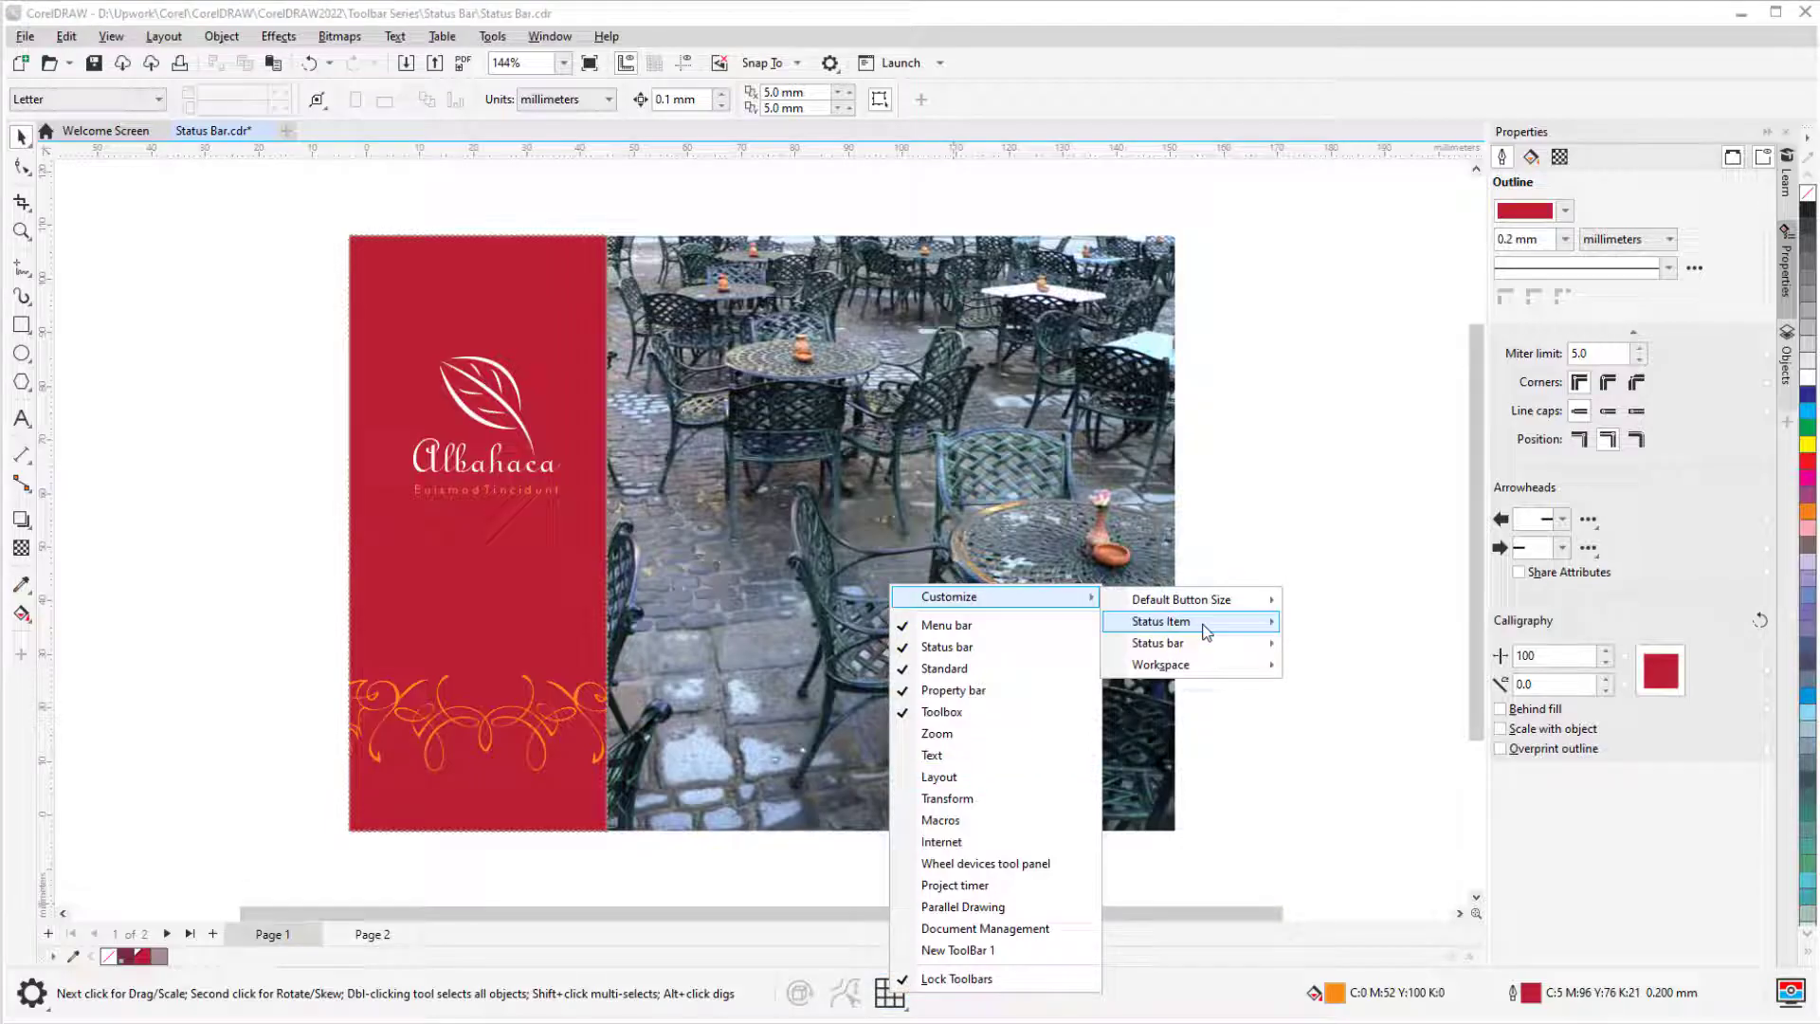
pyautogui.moveTo(1225, 647)
pyautogui.click(1394, 717)
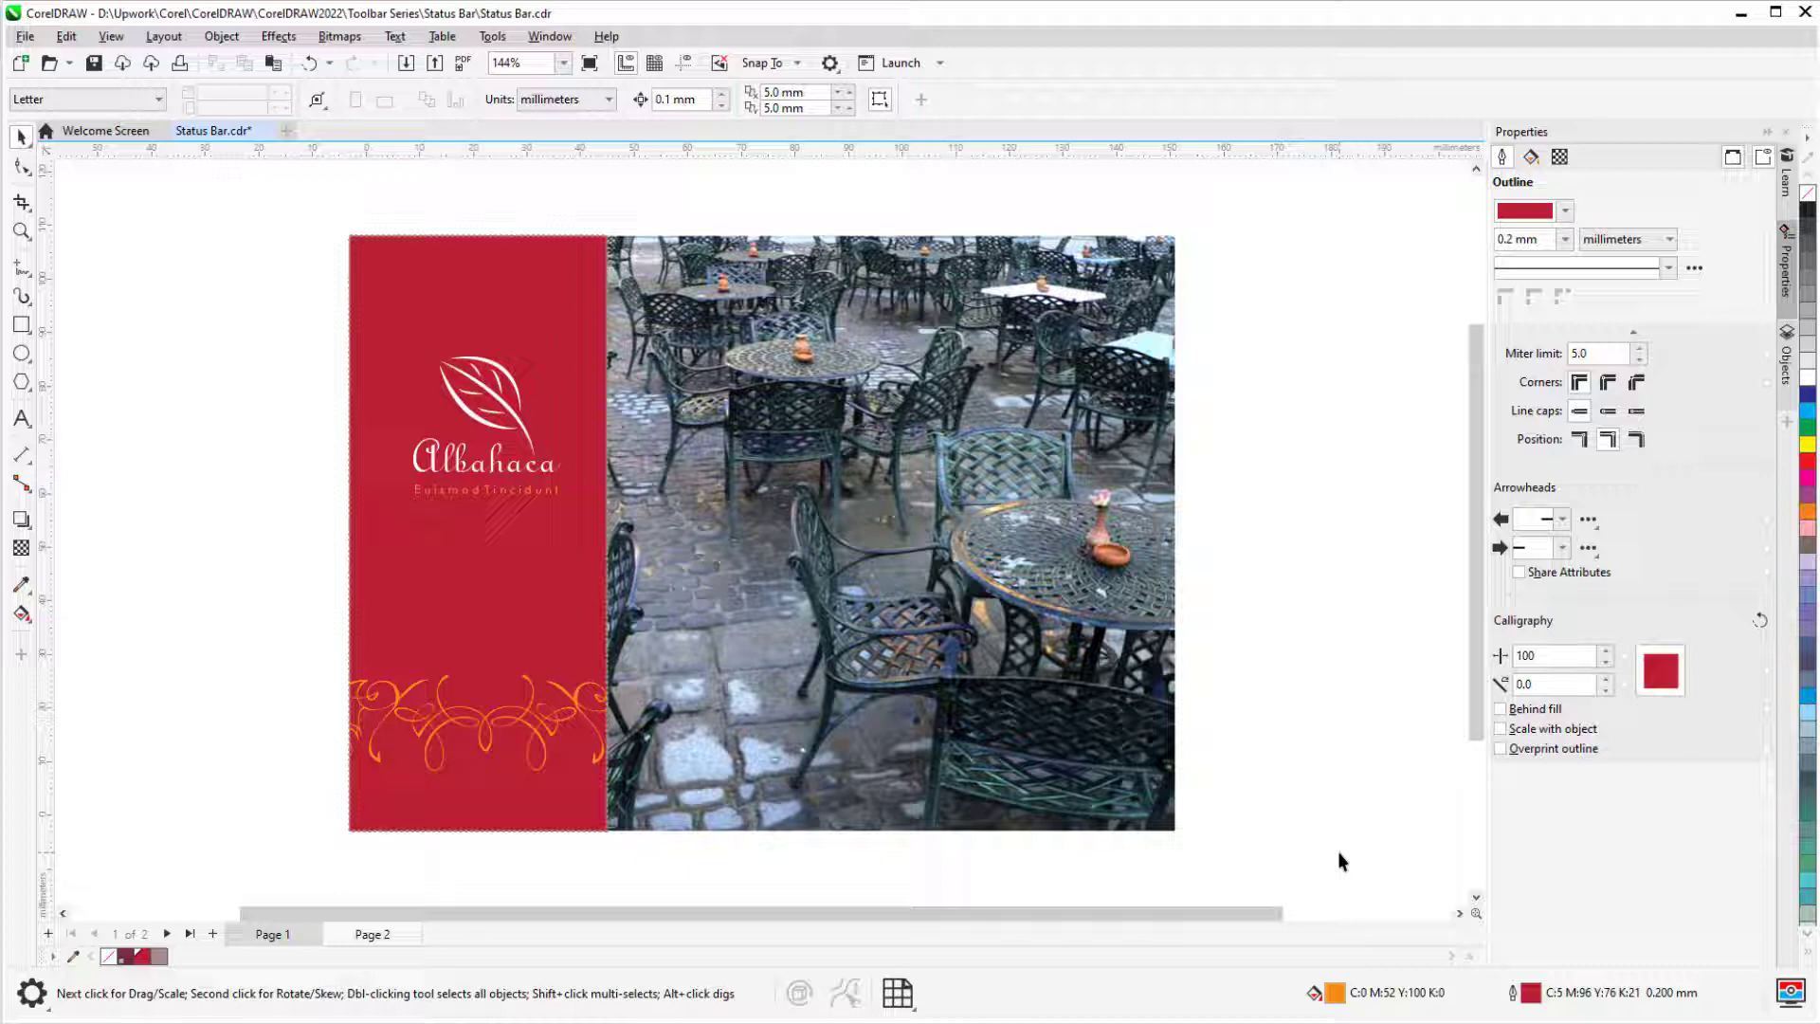
# Delete one of the added bitmap command icons from the status bar.
pyautogui.rightClick(803, 993)
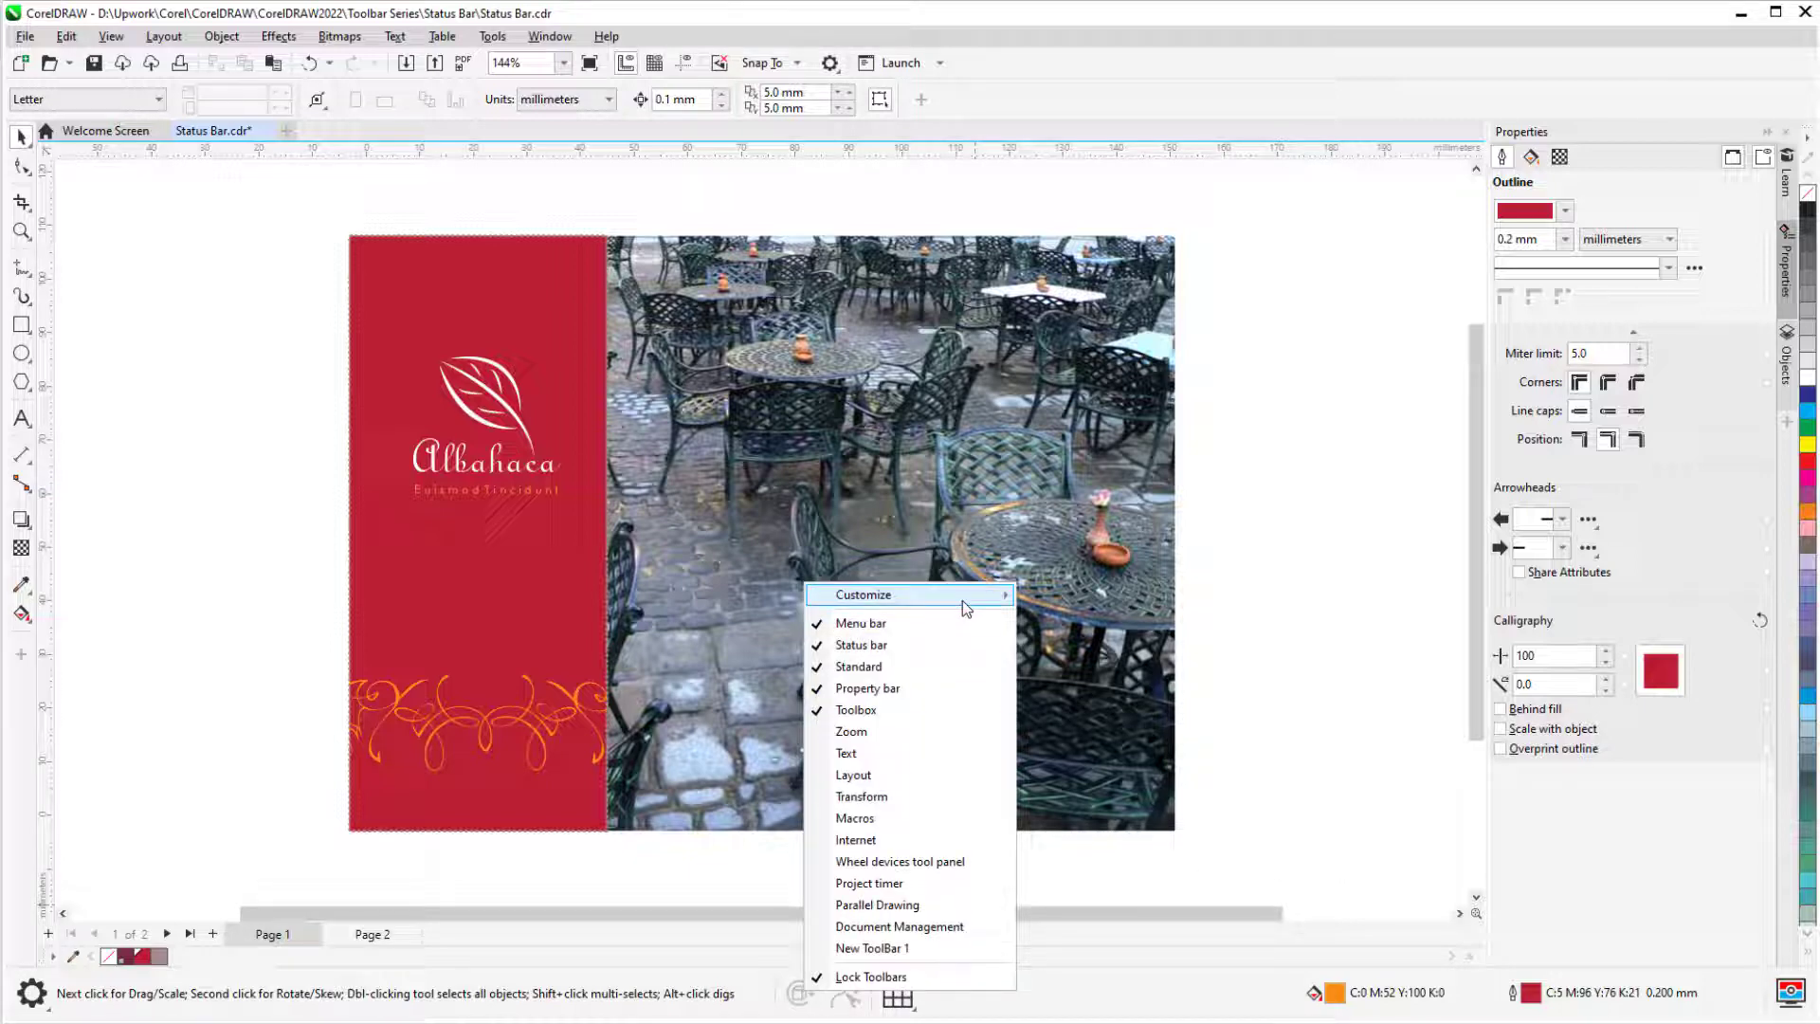
pyautogui.moveTo(963, 606)
pyautogui.moveTo(1119, 626)
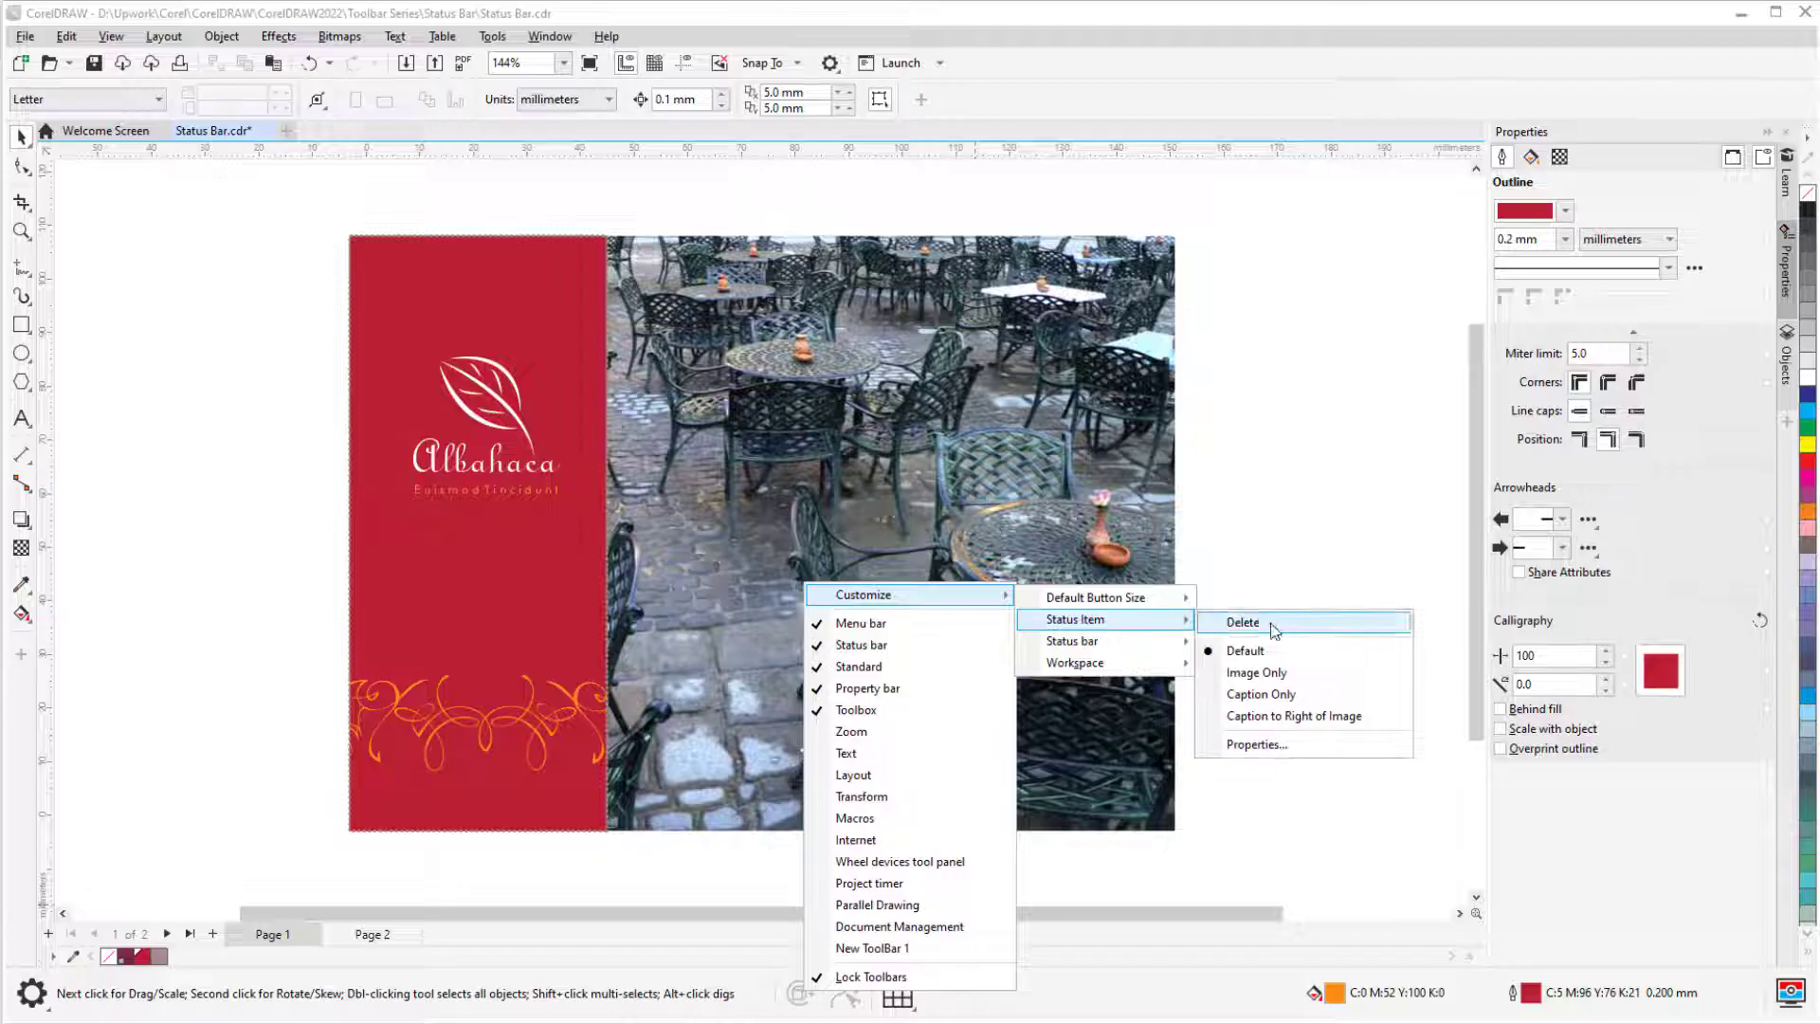
pyautogui.click(1281, 624)
# Add a new flyout to the status bar.
pyautogui.rightClick(955, 1000)
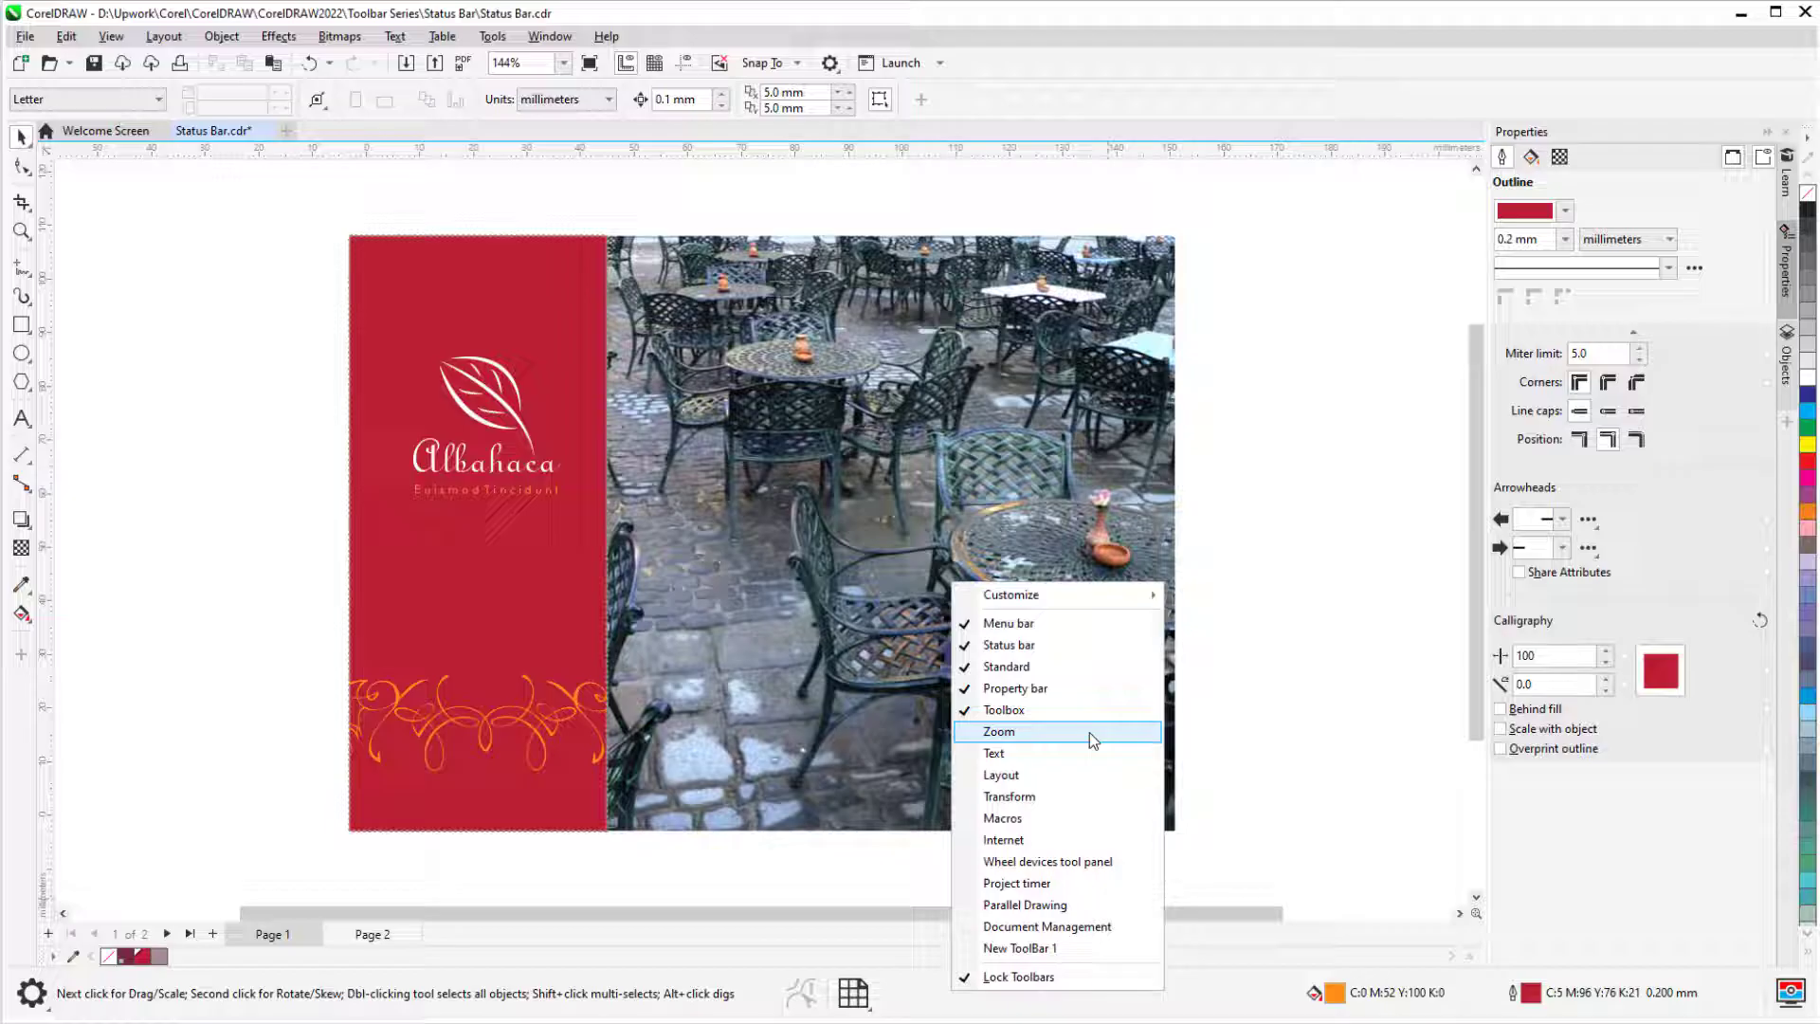
pyautogui.moveTo(1090, 594)
pyautogui.moveTo(1260, 642)
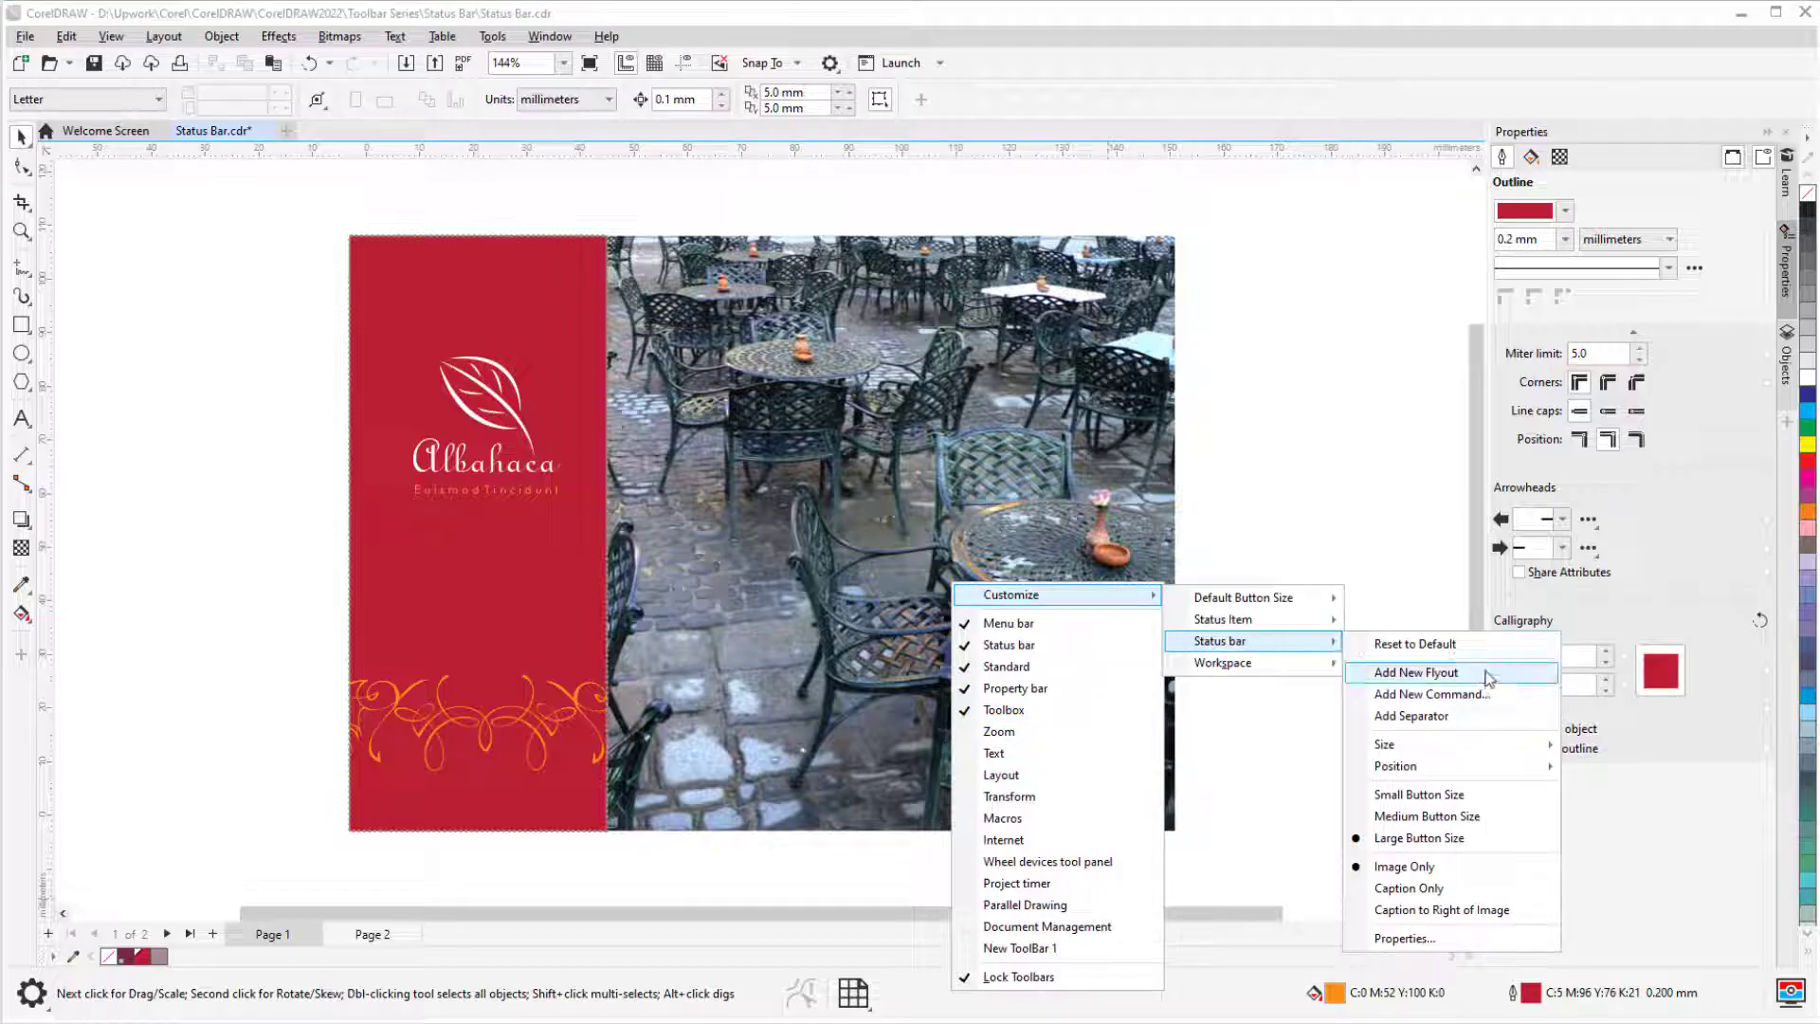
pyautogui.click(1435, 674)
# Drag the Black & White and Black and White (1-bit) commands onto the status bar.
pyautogui.rightClick(969, 991)
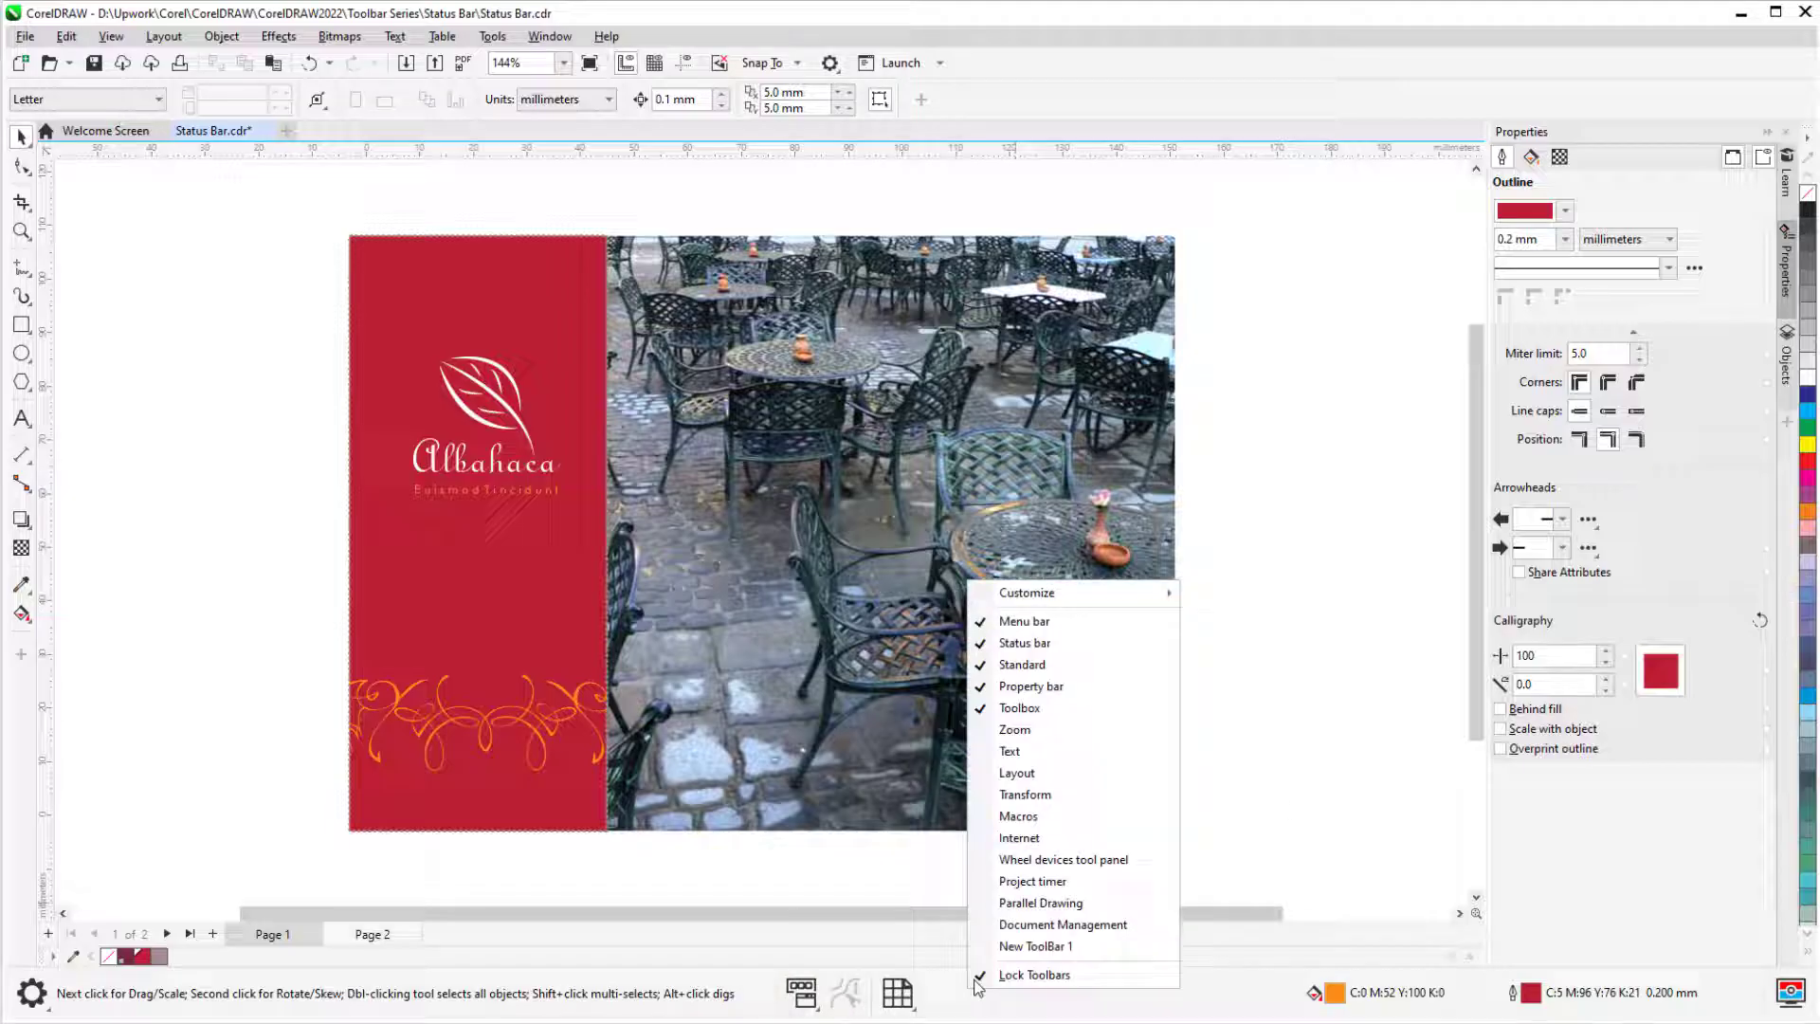
pyautogui.moveTo(1066, 594)
pyautogui.moveTo(1322, 642)
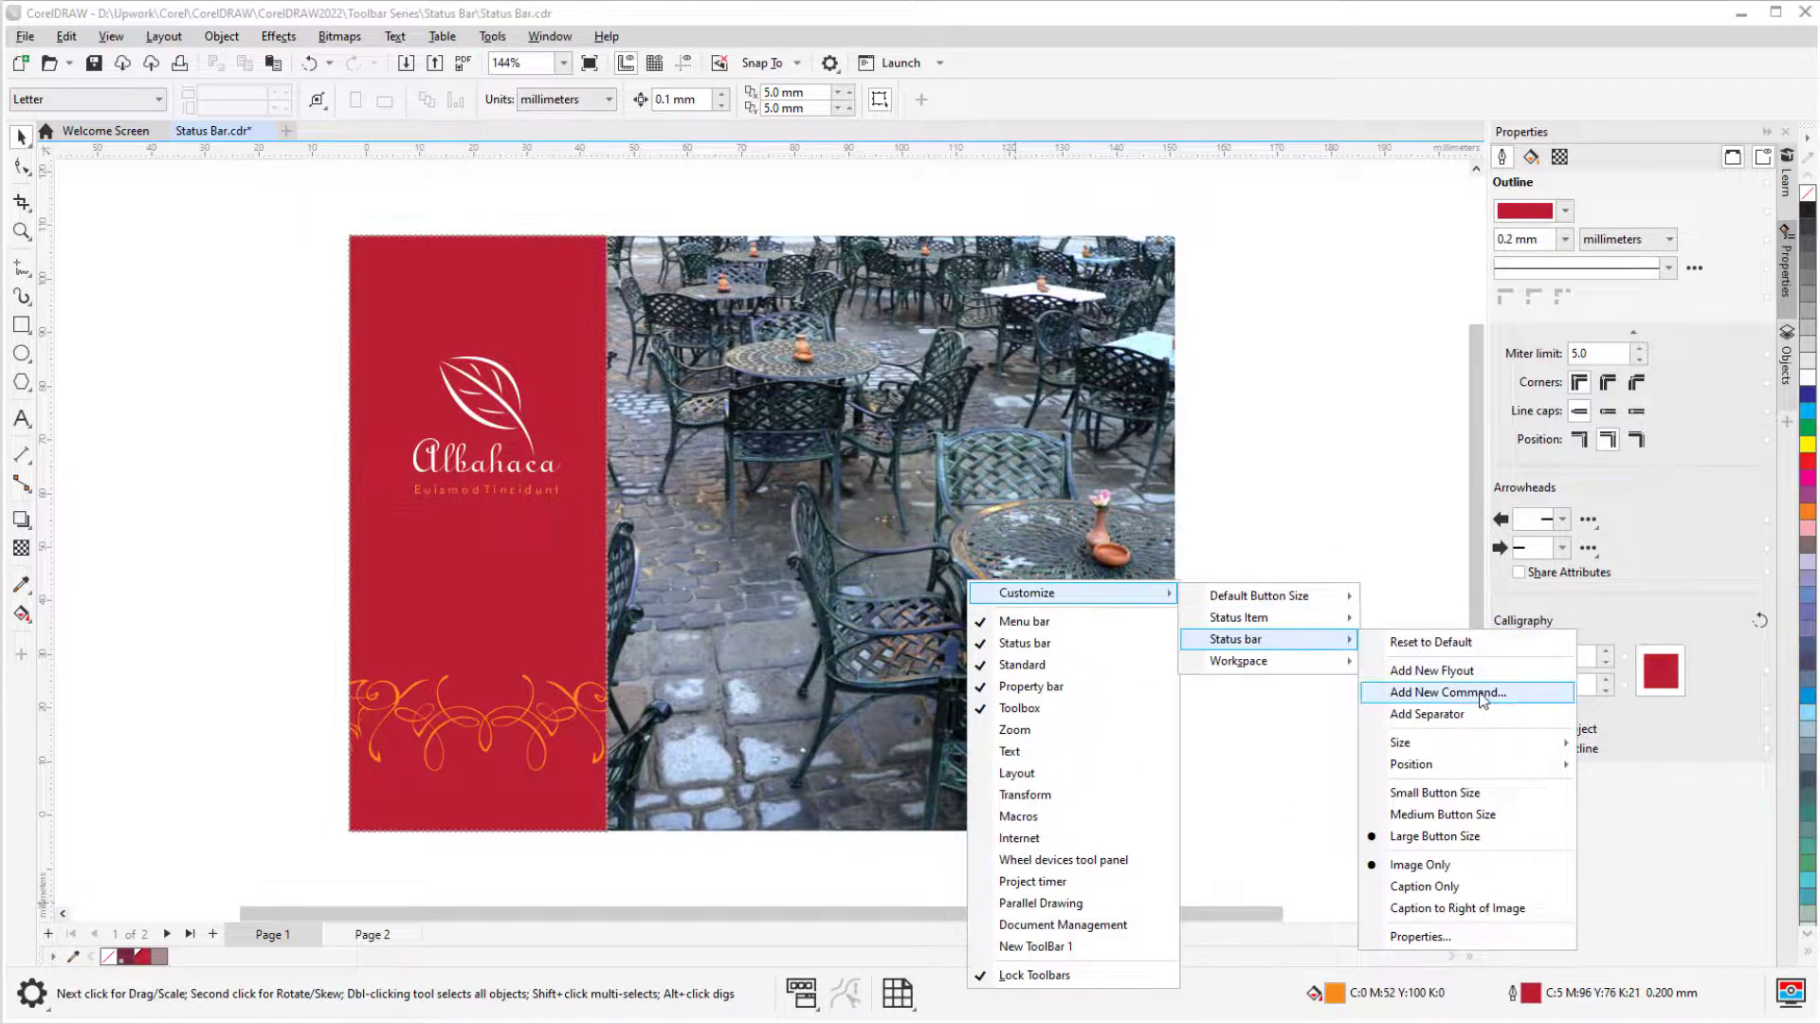
pyautogui.click(1447, 692)
pyautogui.moveTo(806, 653); pyautogui.dragTo(801, 976)
pyautogui.moveTo(781, 680); pyautogui.dragTo(806, 981)
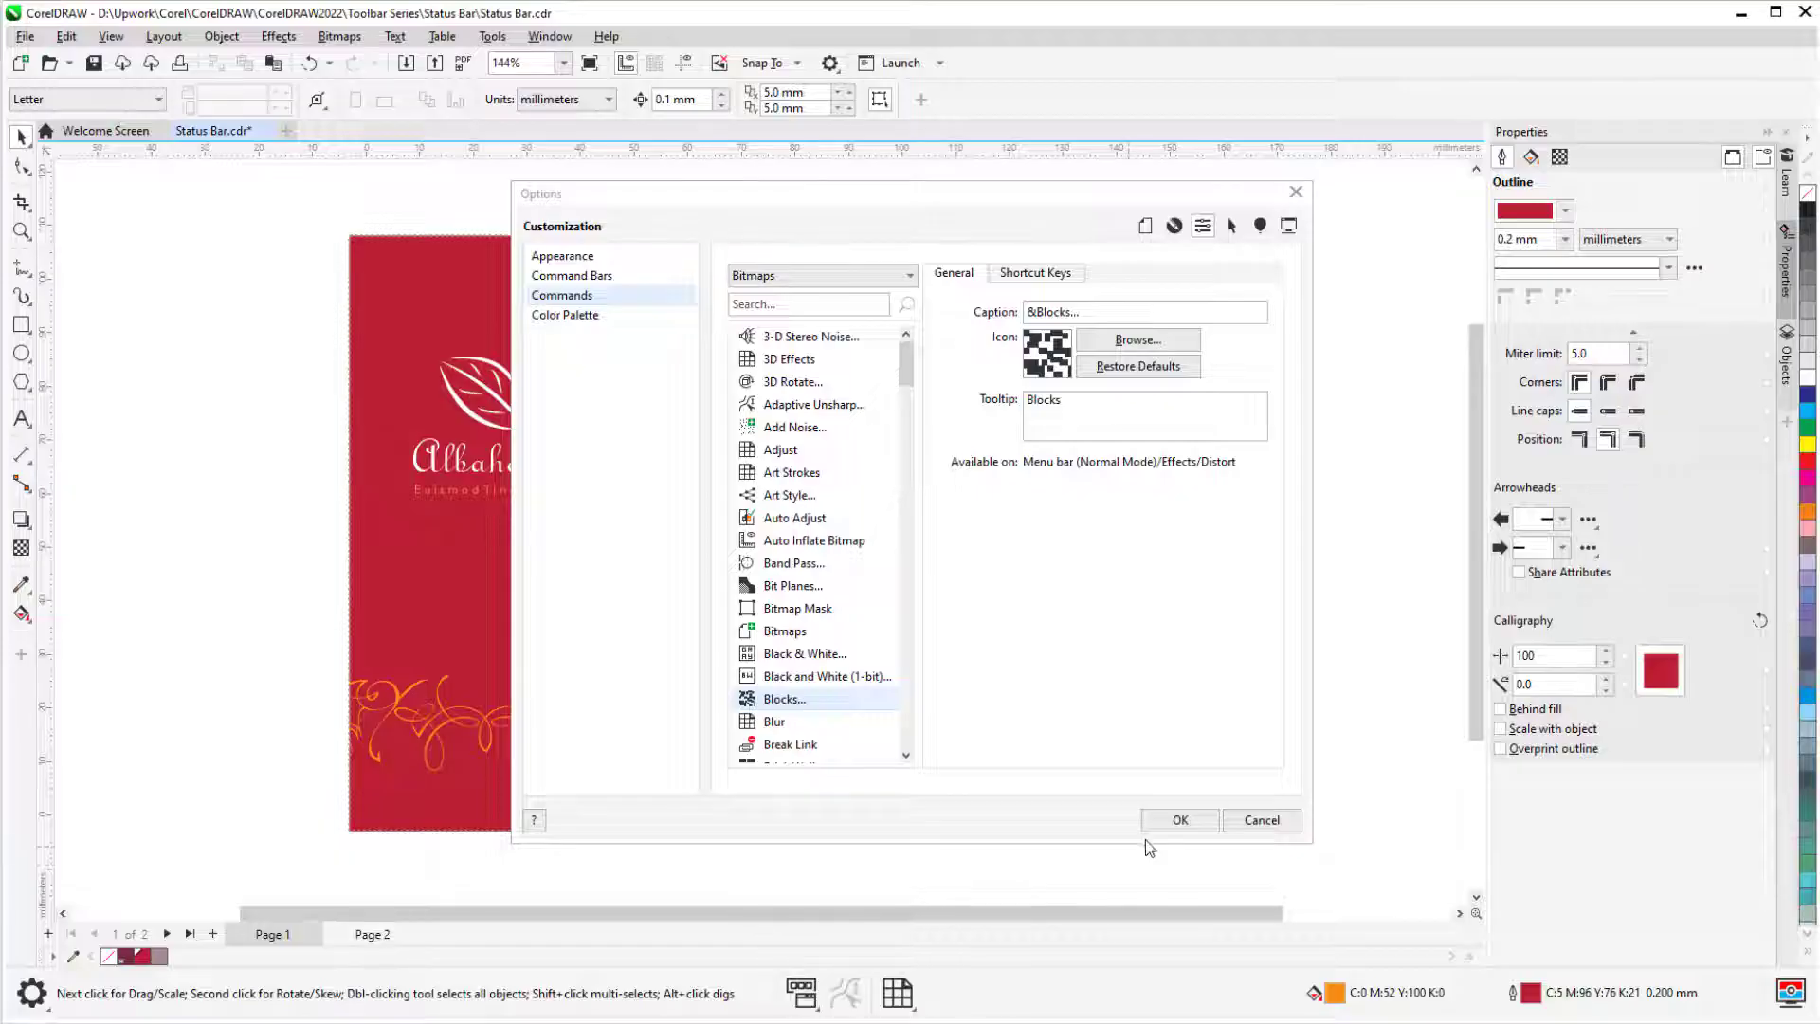
# Confirm the Blocks addition, set the status bar size to Two Lines, and show Object Details on line two.
pyautogui.click(1180, 820)
pyautogui.rightClick(952, 1002)
pyautogui.moveTo(1048, 599)
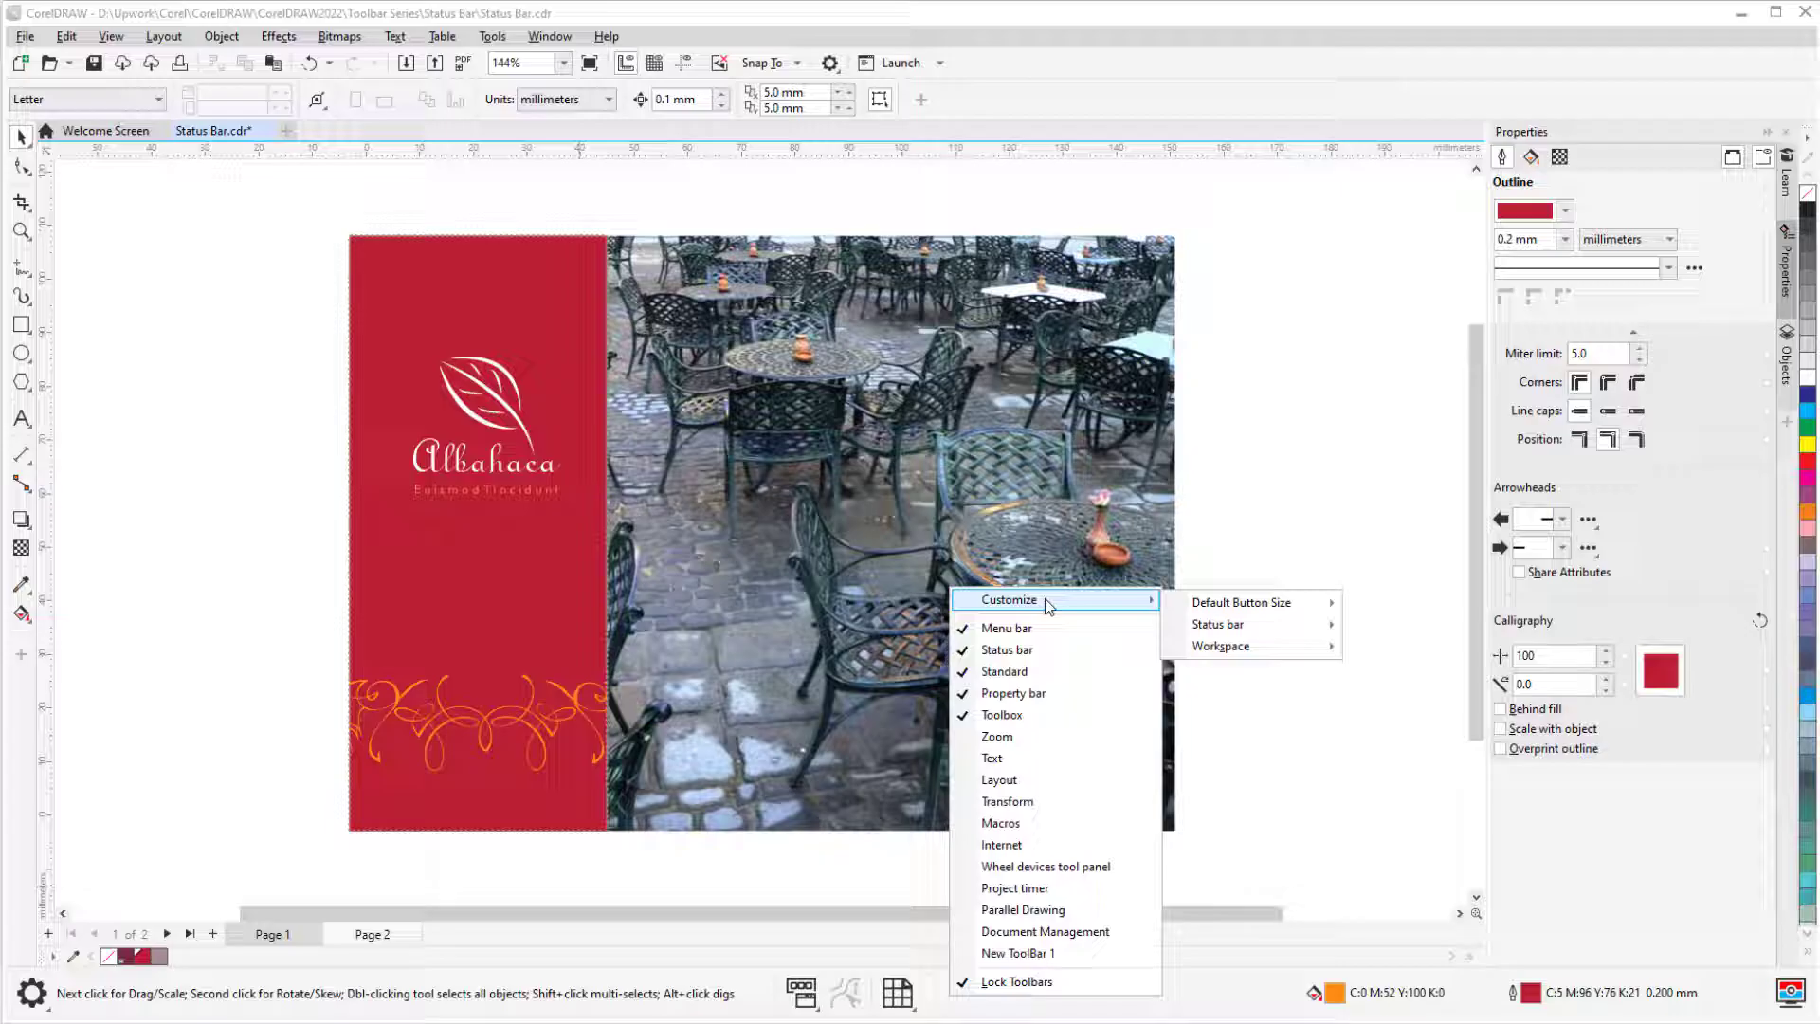
pyautogui.moveTo(1249, 624)
pyautogui.moveTo(1526, 750)
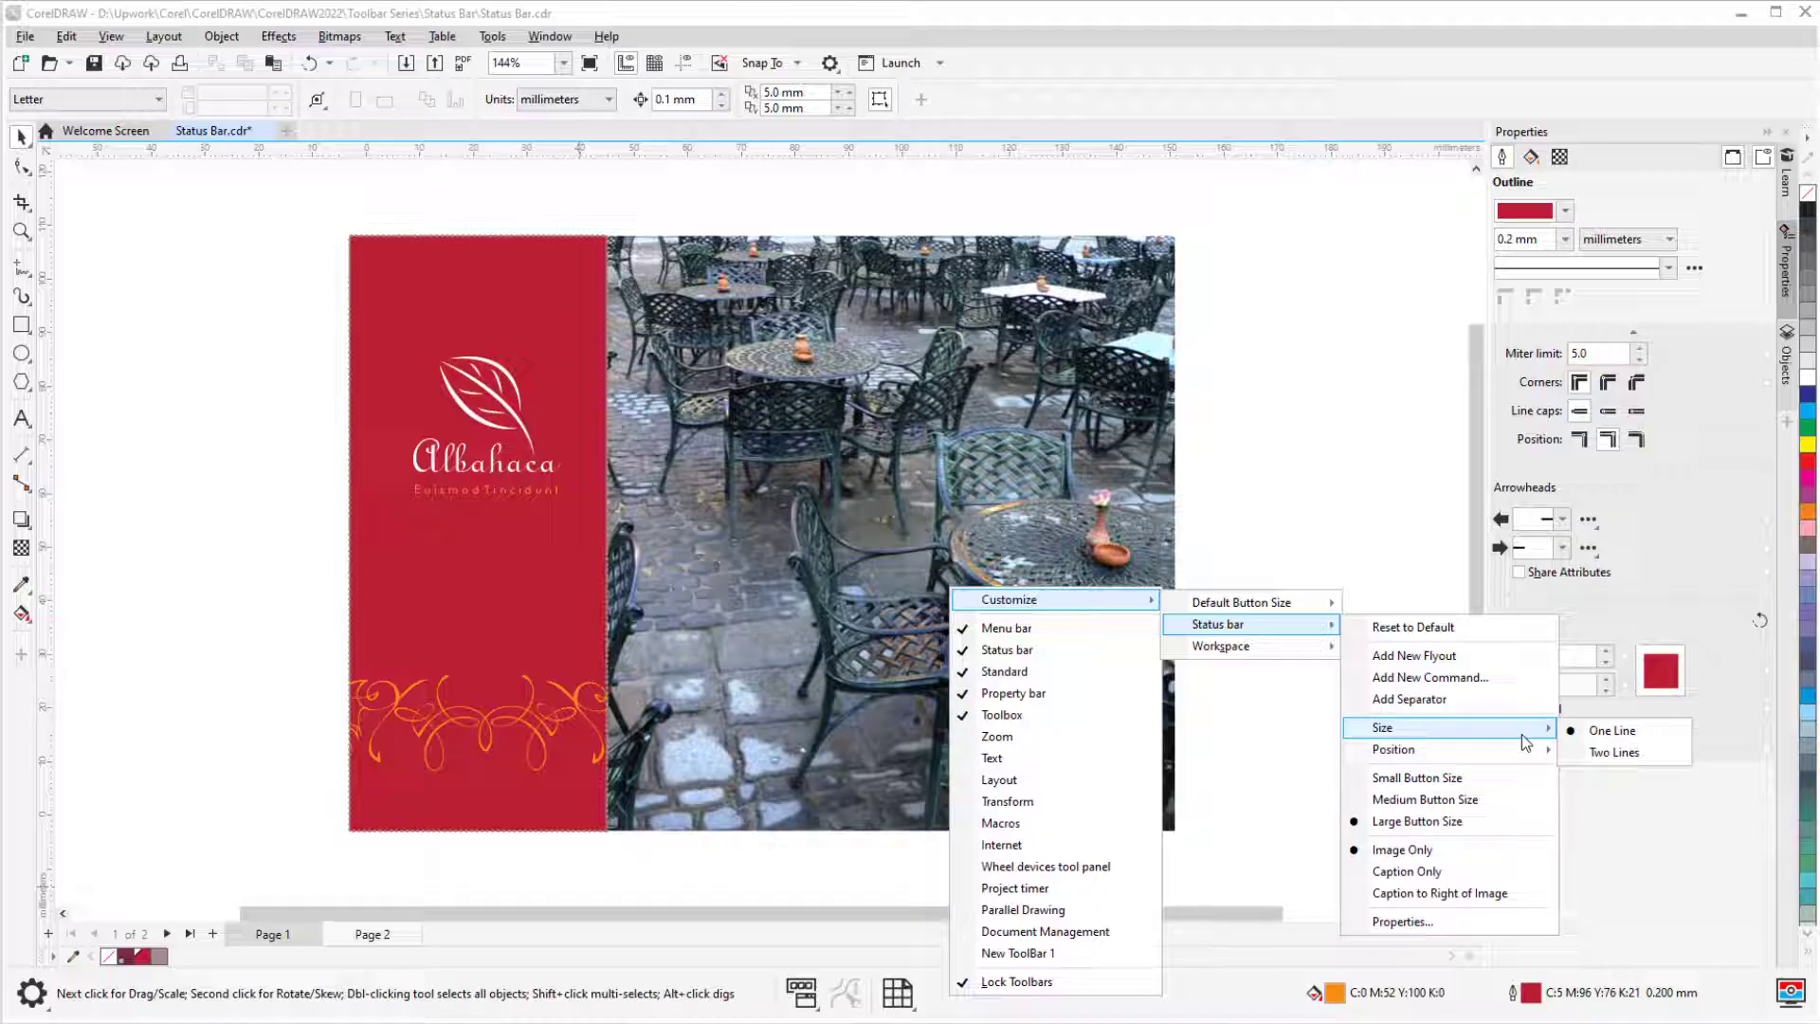
pyautogui.click(1645, 753)
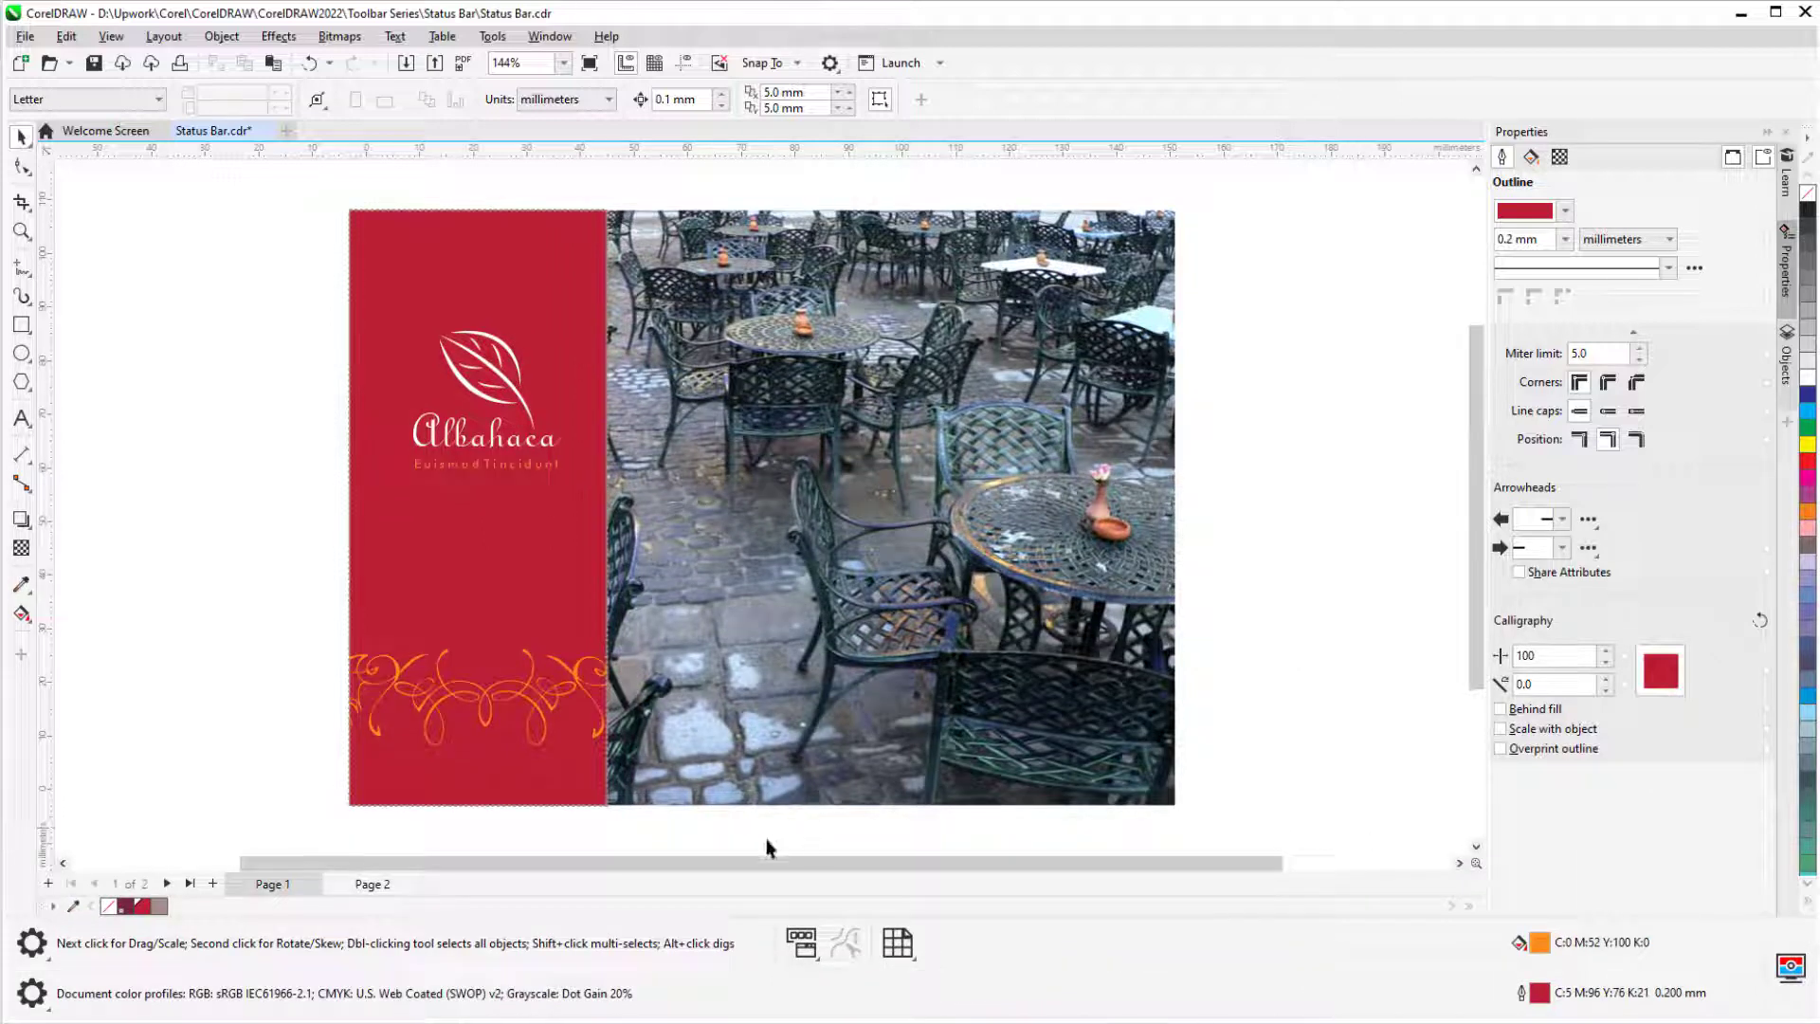
pyautogui.click(45, 1004)
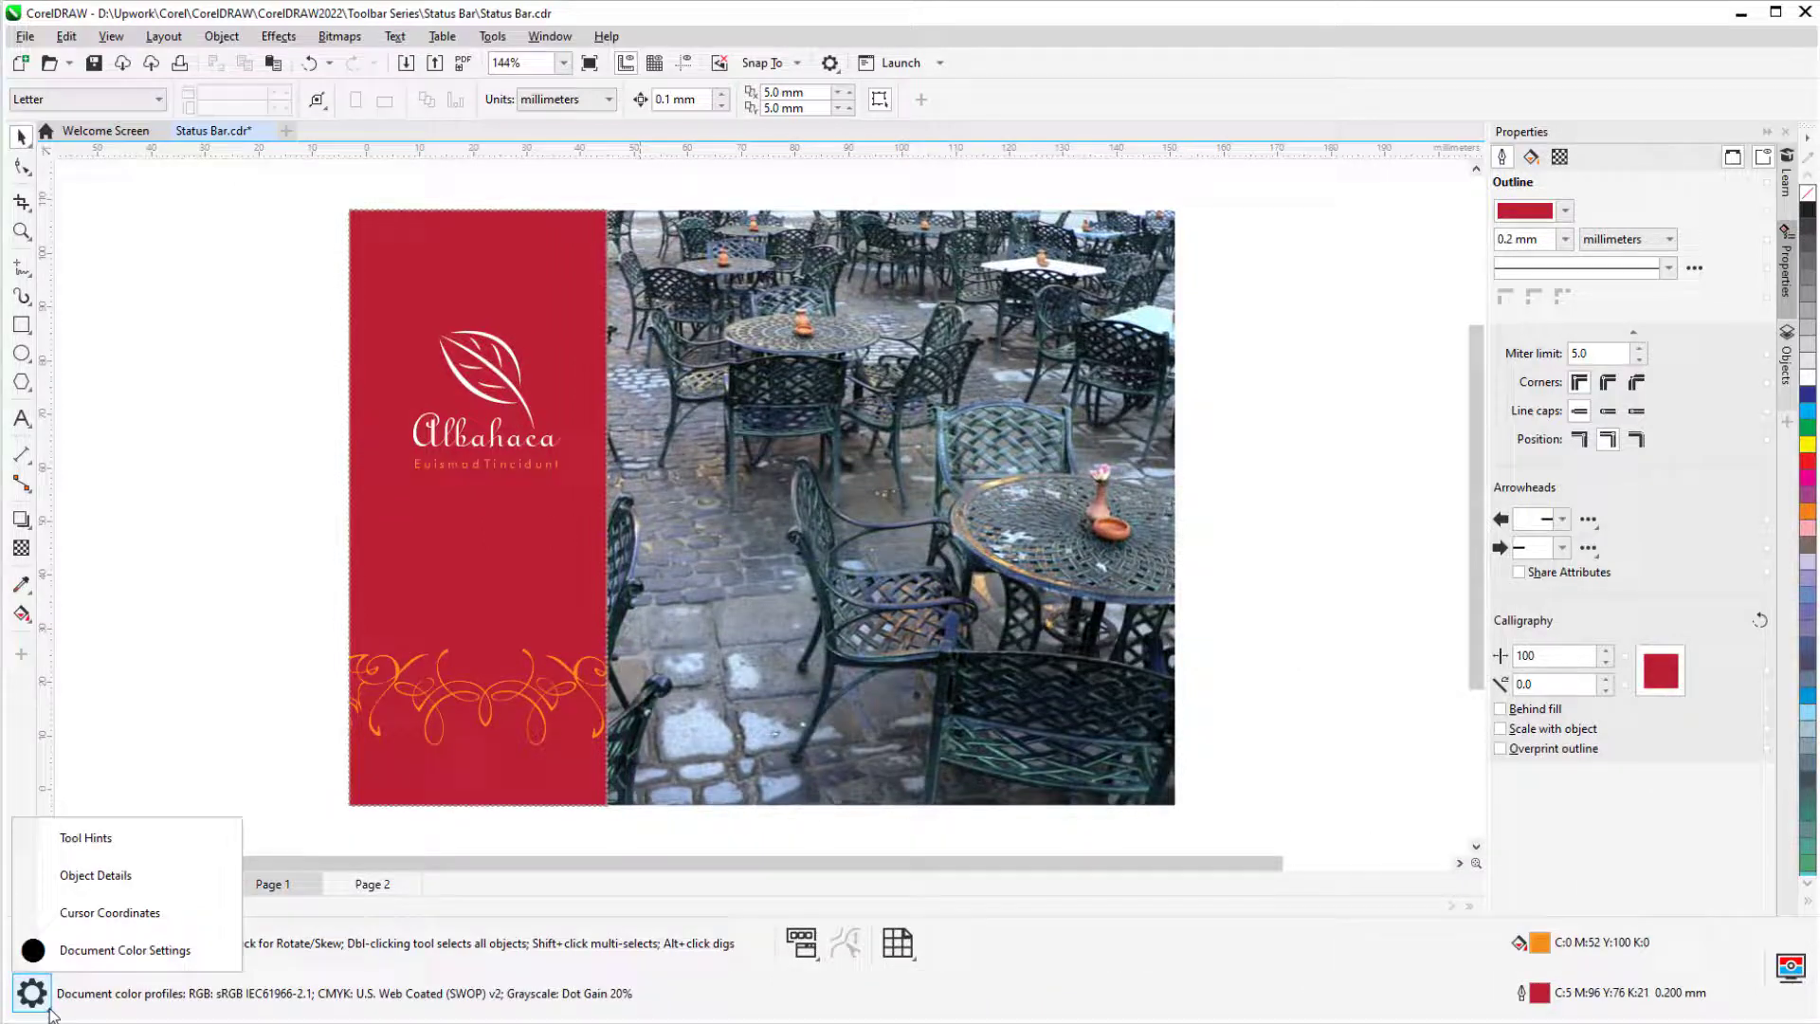
pyautogui.click(163, 881)
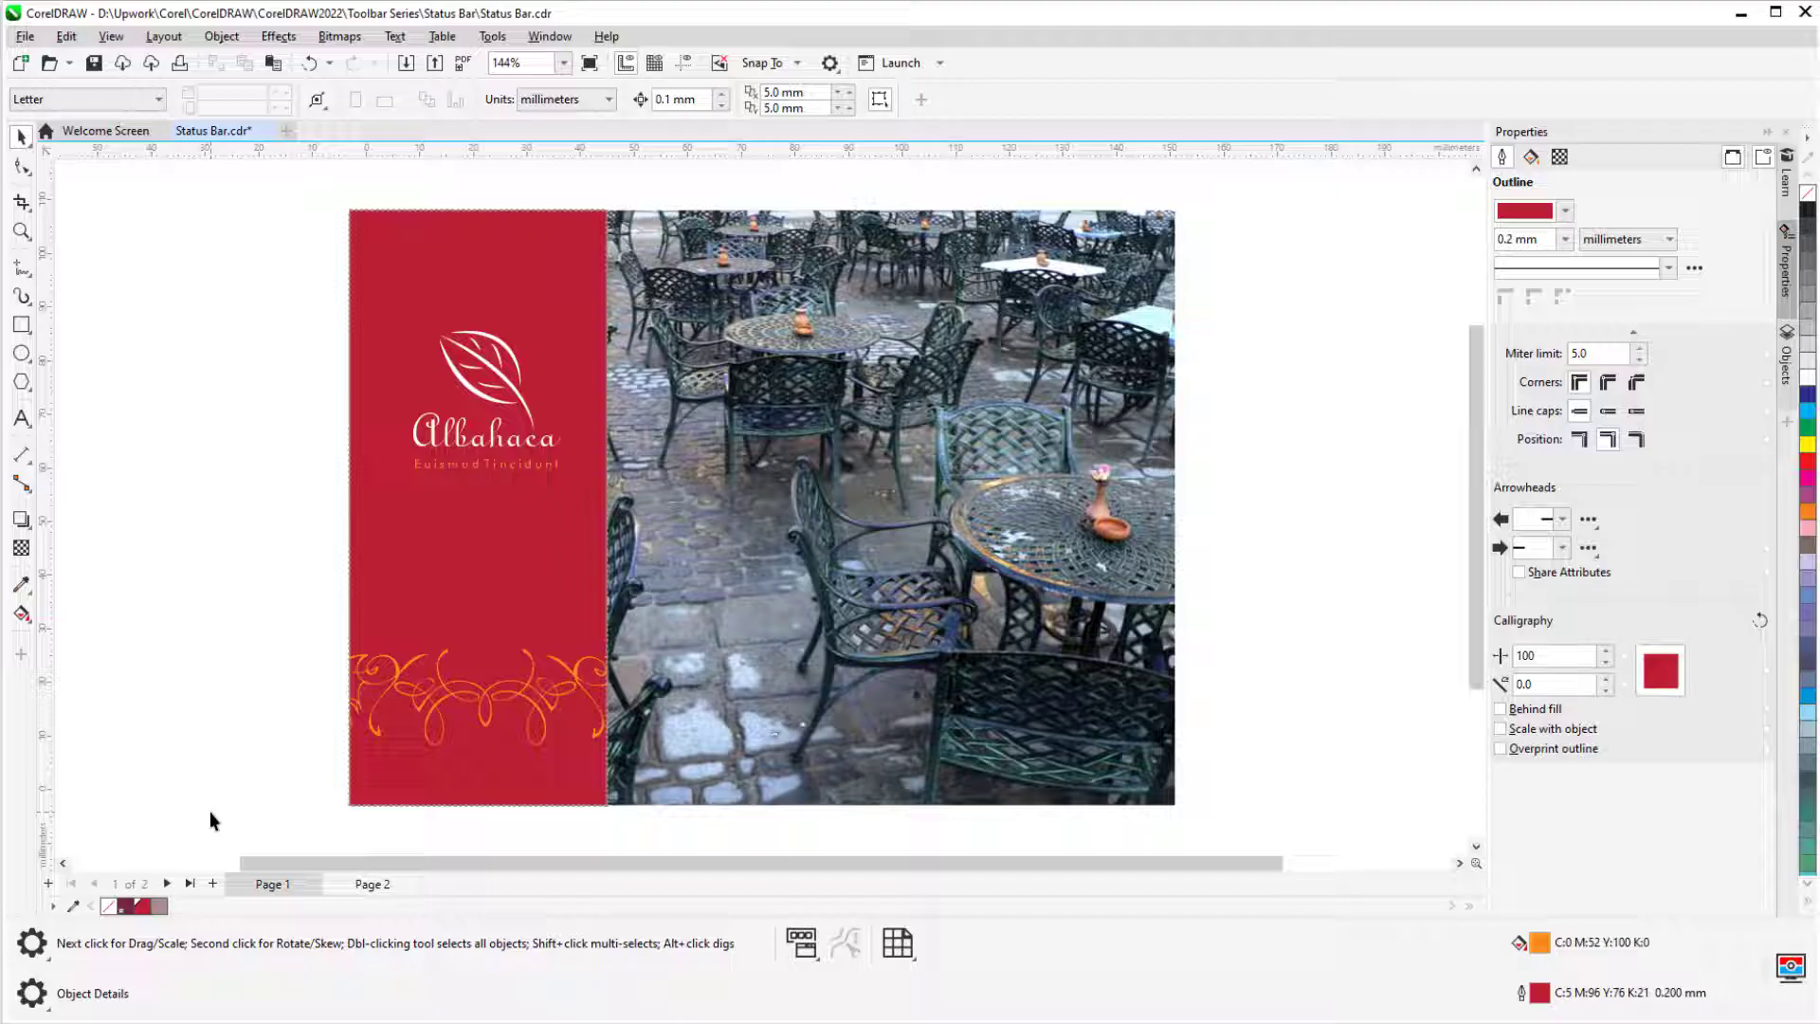
# In the status bar Properties, set Number of lines when docked to 1.
pyautogui.rightClick(1009, 943)
pyautogui.moveTo(1135, 549)
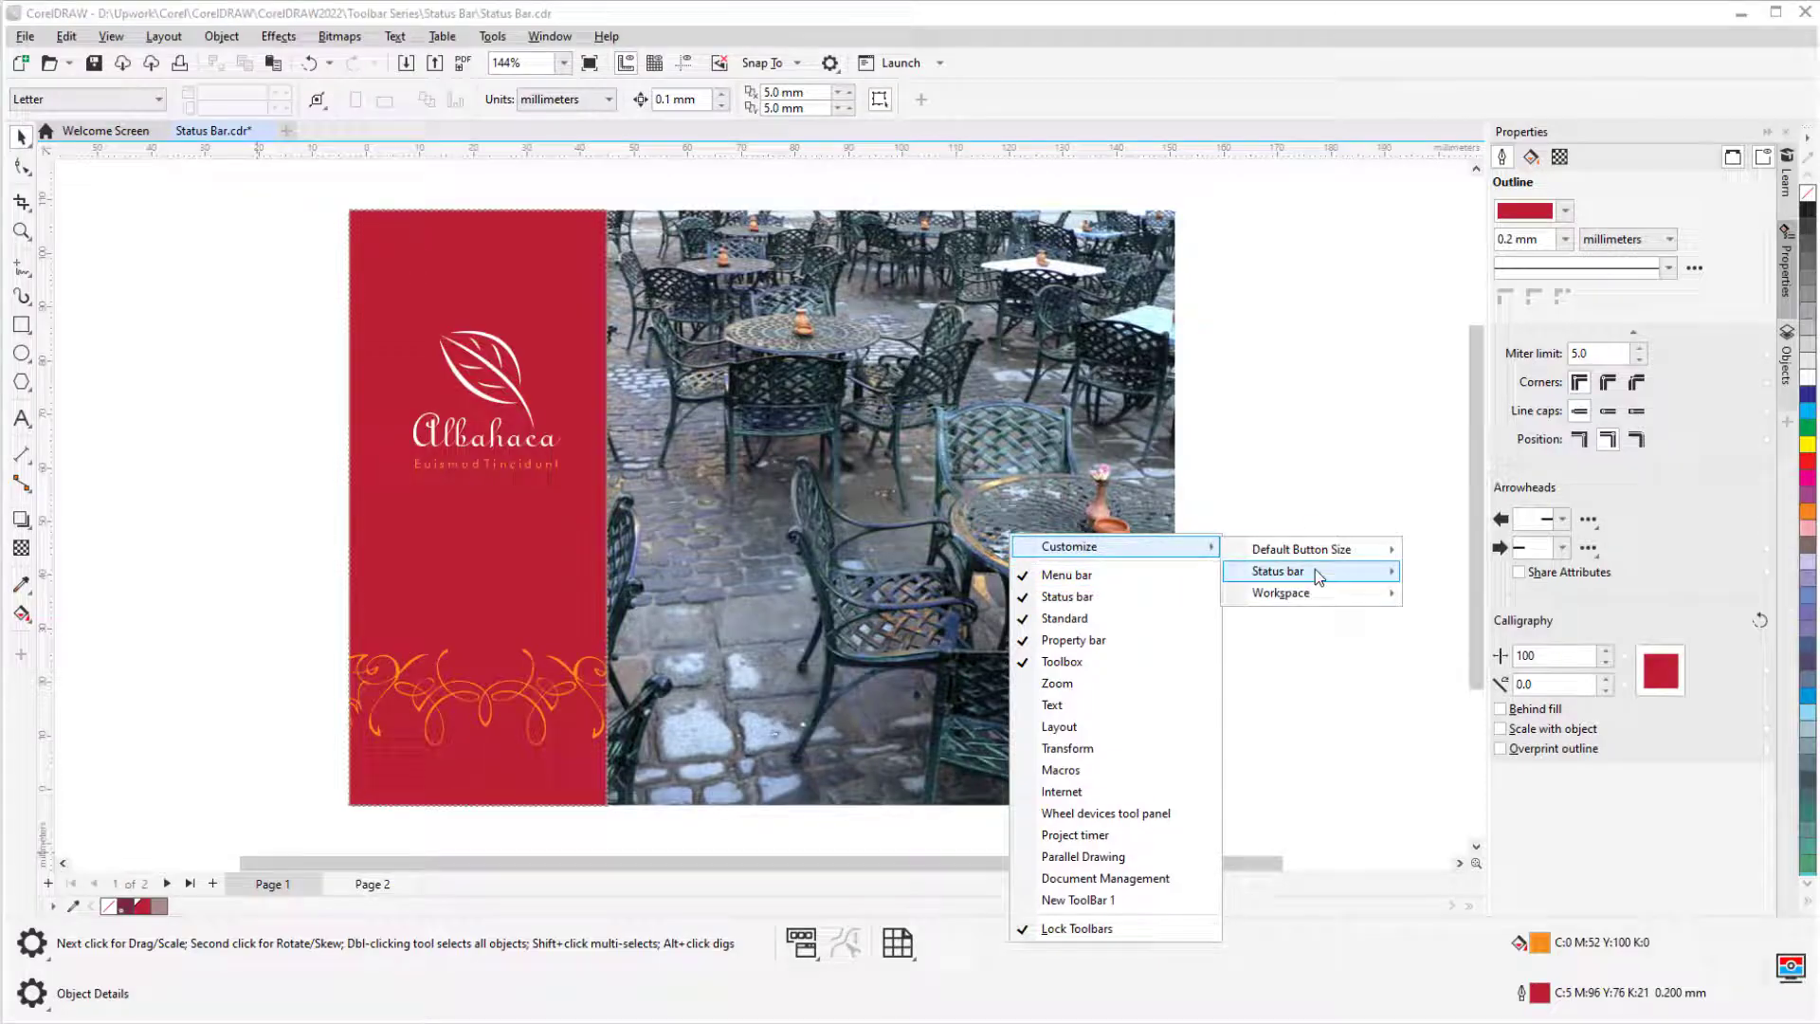
pyautogui.moveTo(1316, 569)
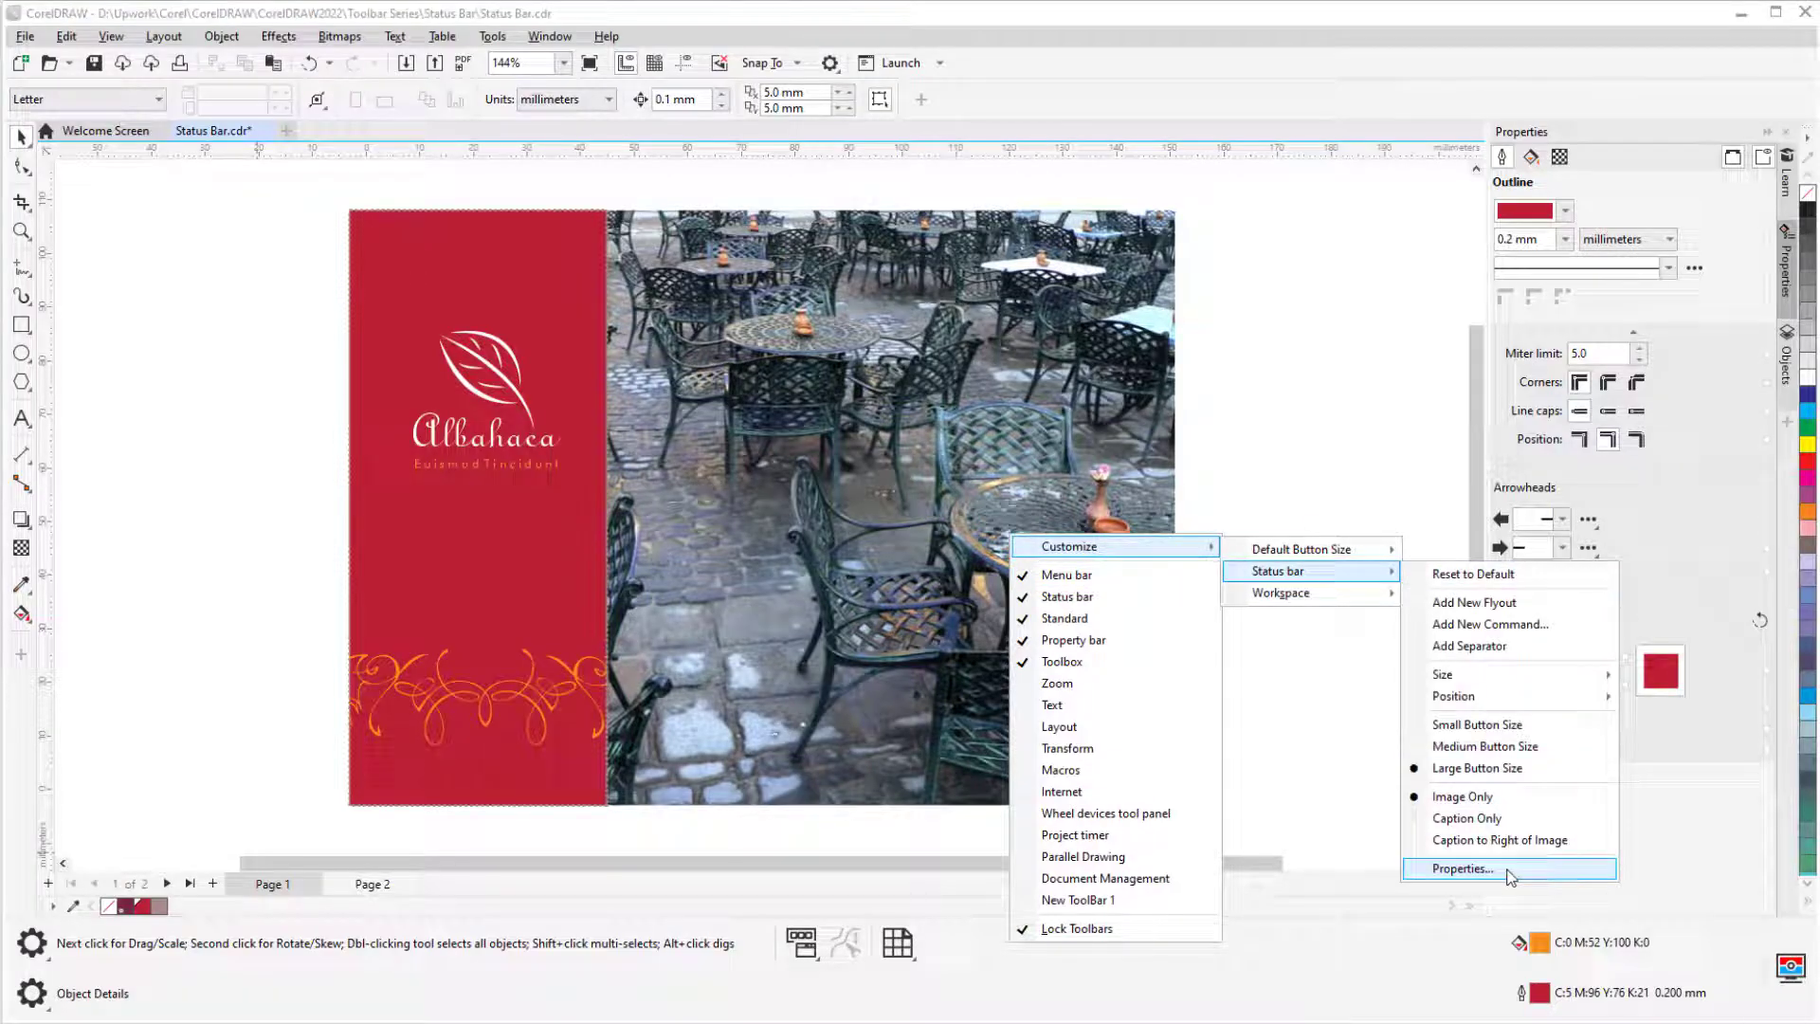
pyautogui.click(1507, 869)
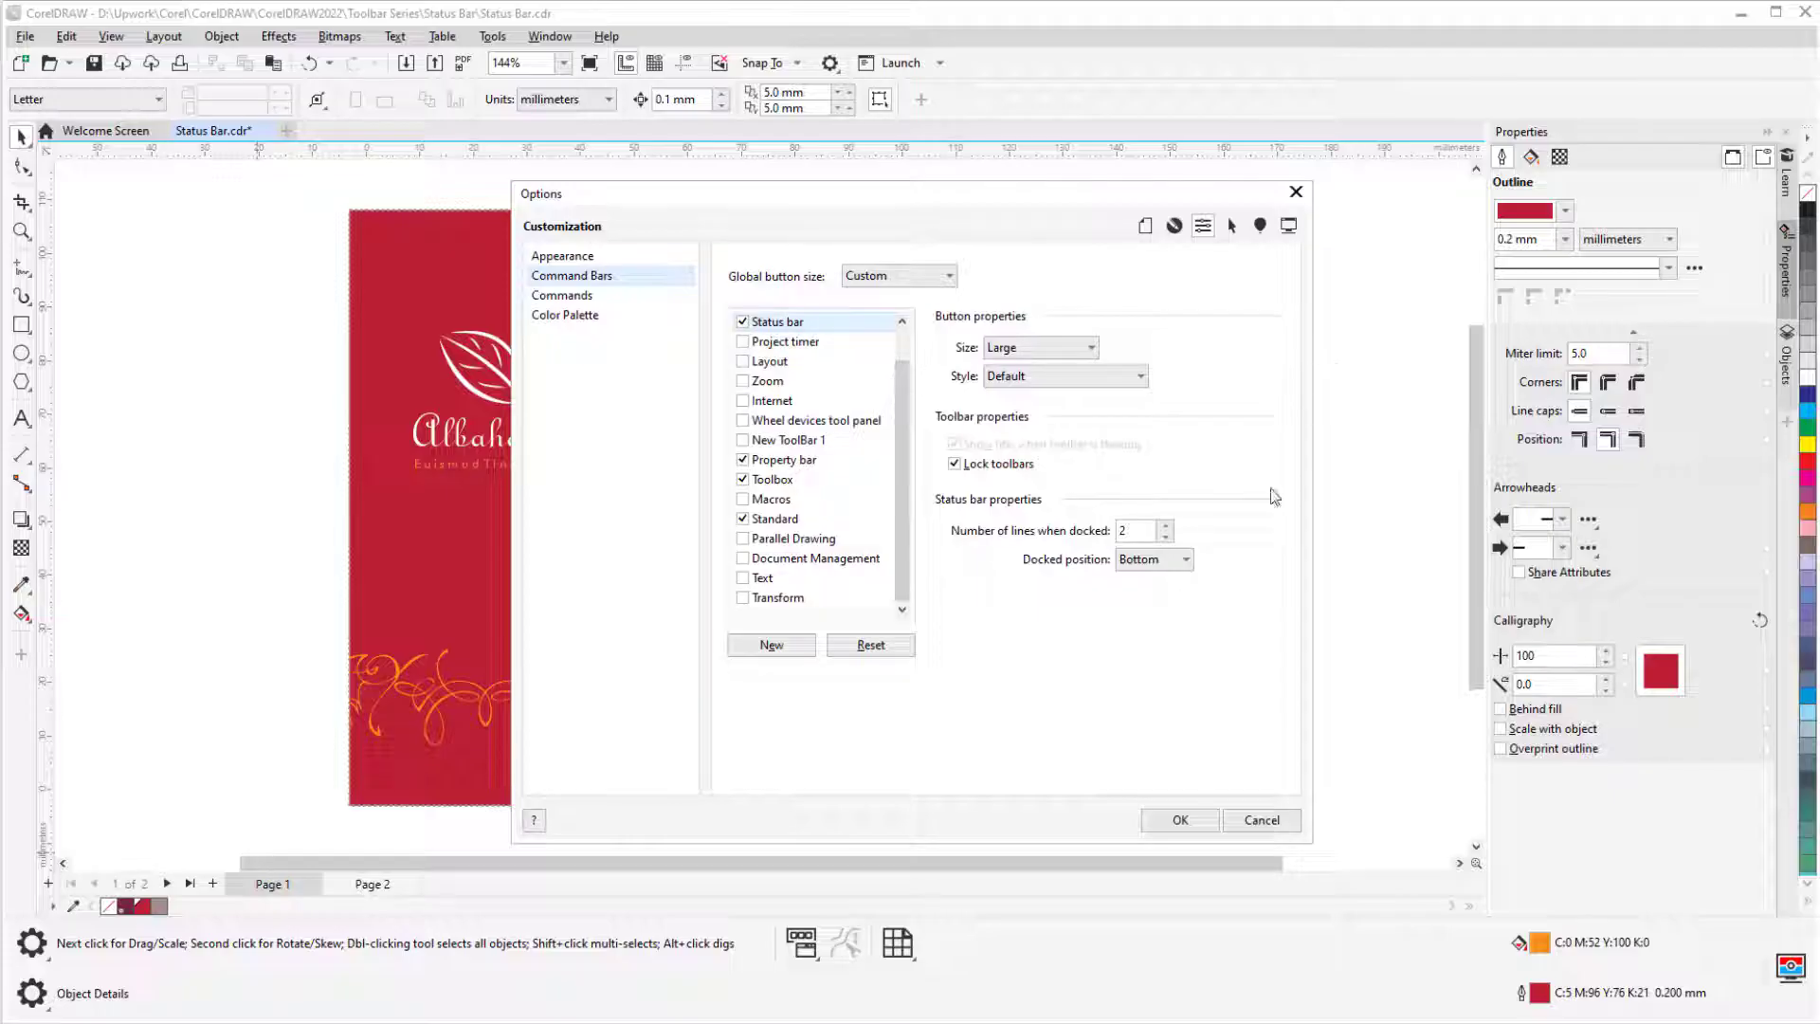
pyautogui.click(1164, 537)
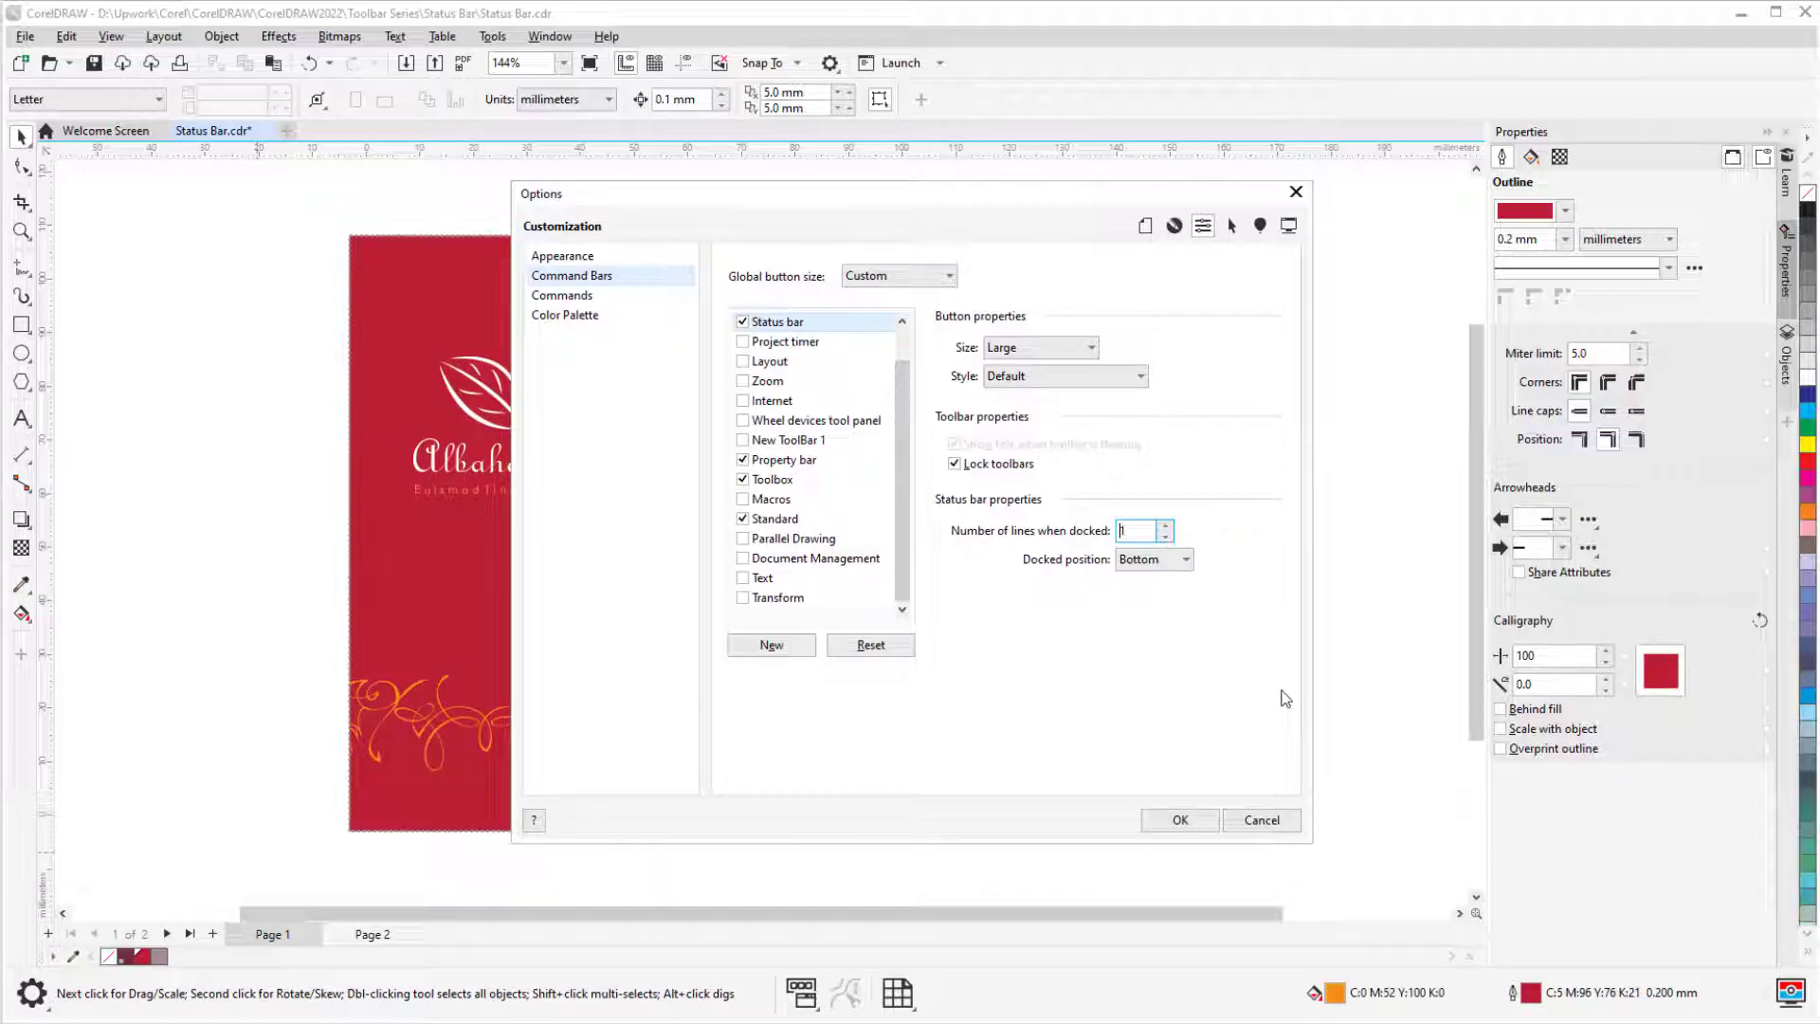
pyautogui.click(1202, 820)
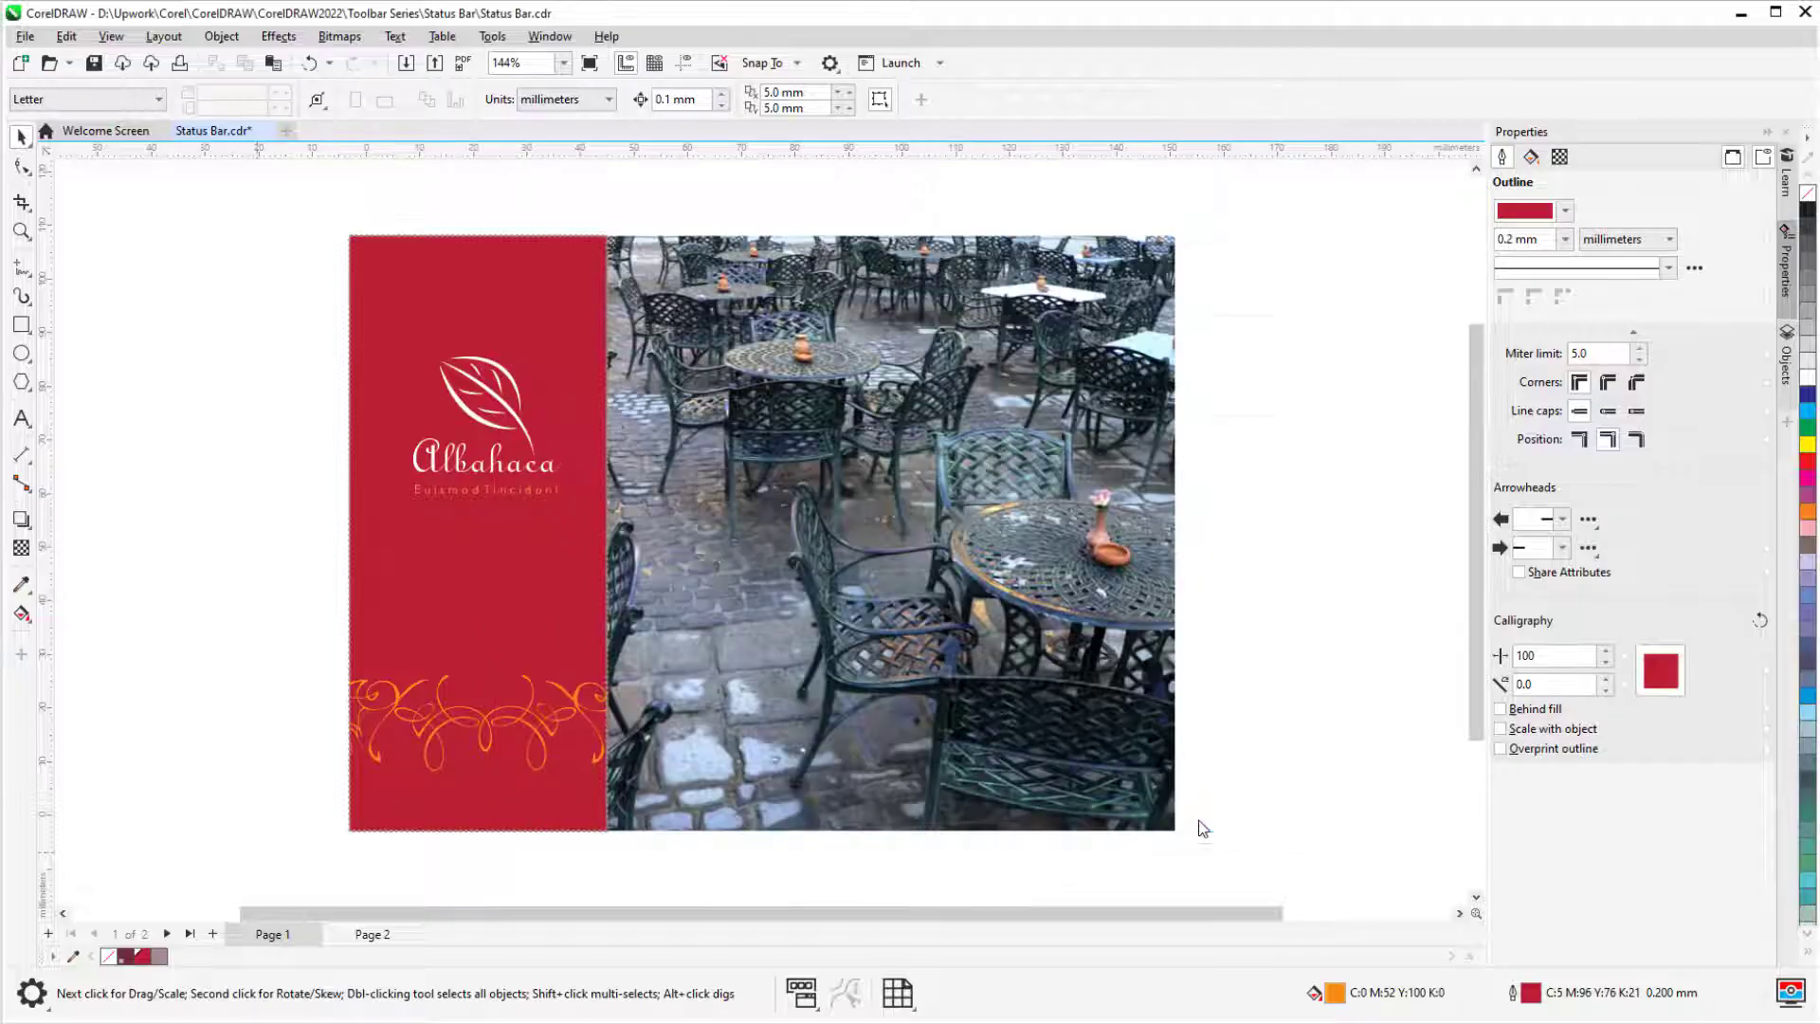